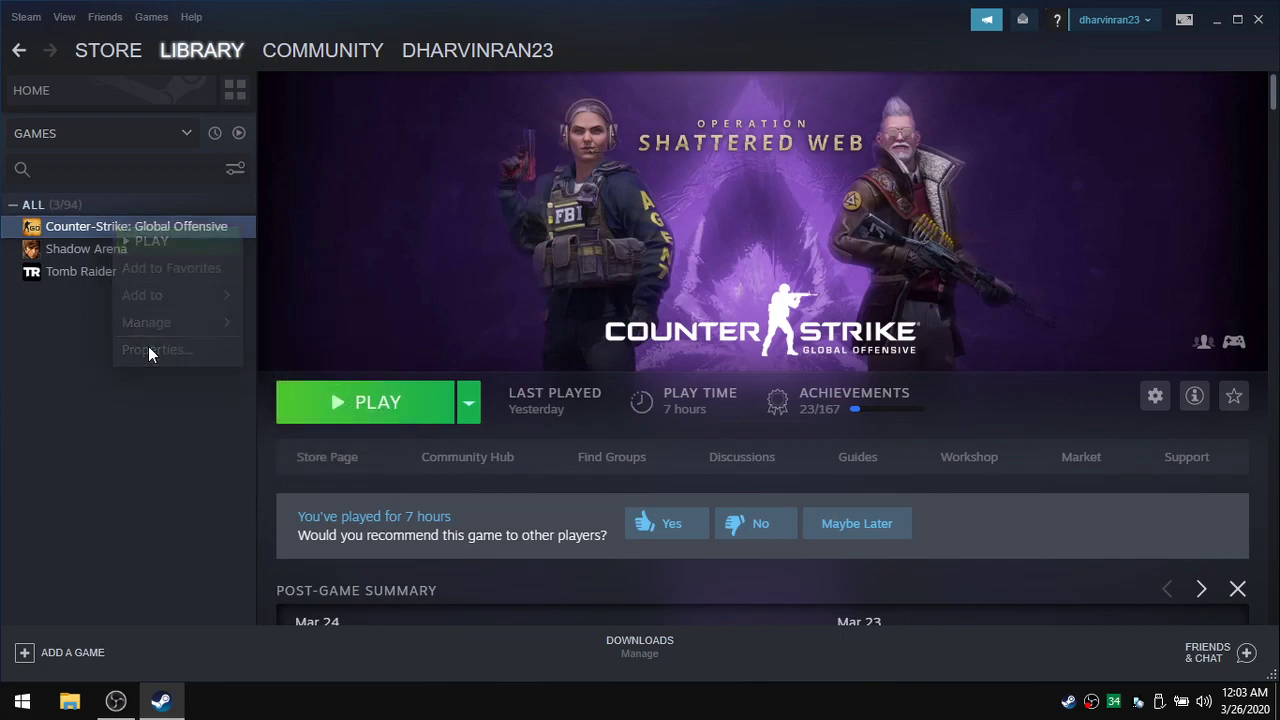
# Step: Browse the local files of Counter-Strike: Global Offensive and open the properties of csgo.exe in the install folder
pyautogui.click(568, 87)
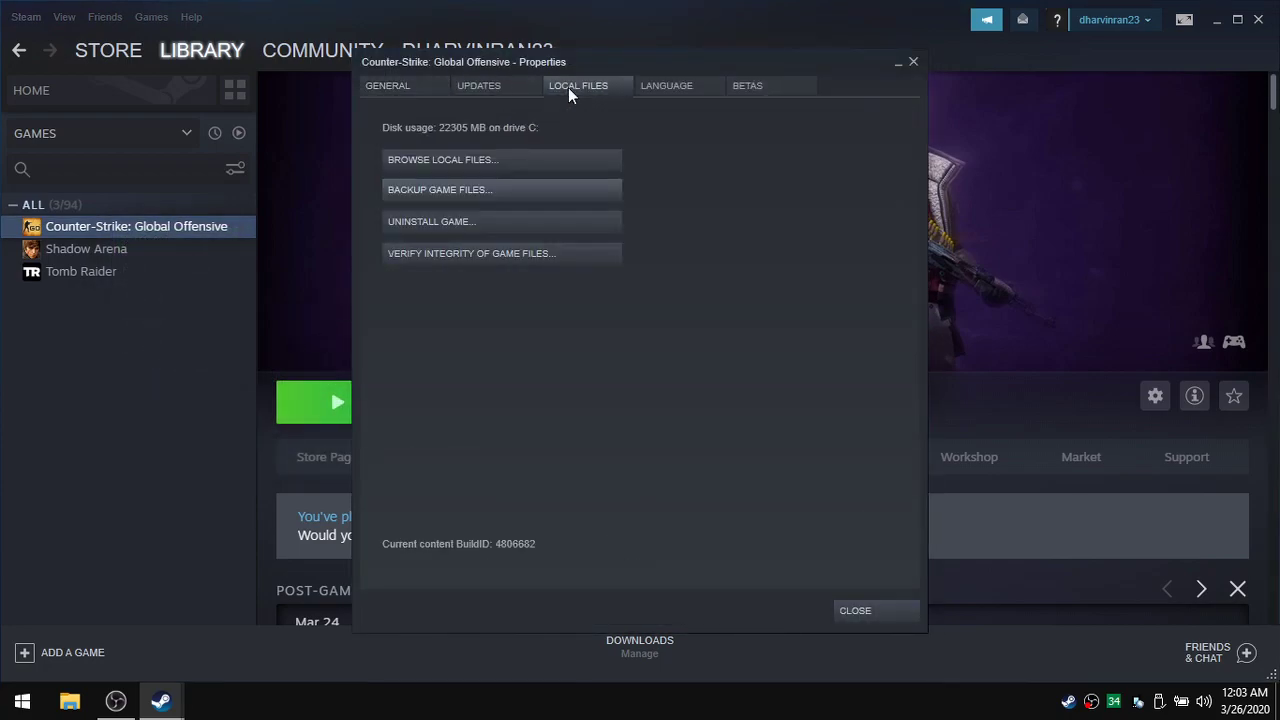
pyautogui.click(464, 160)
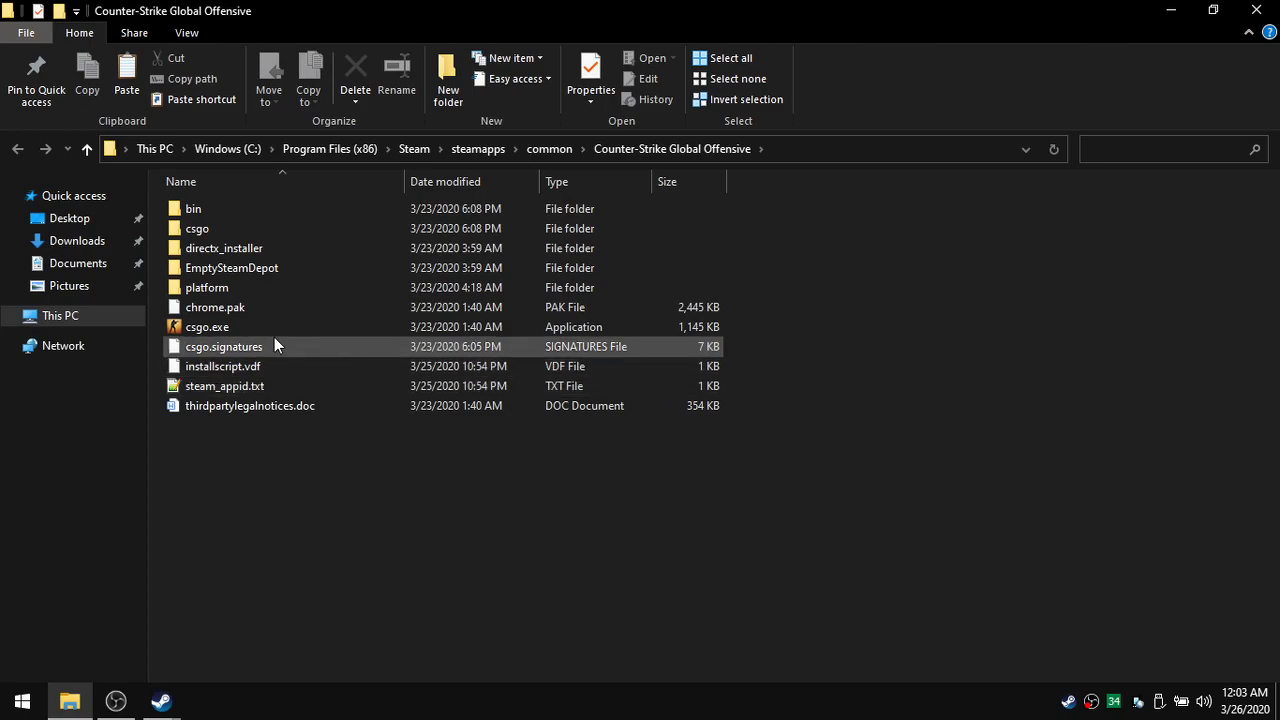
pyautogui.click(246, 324)
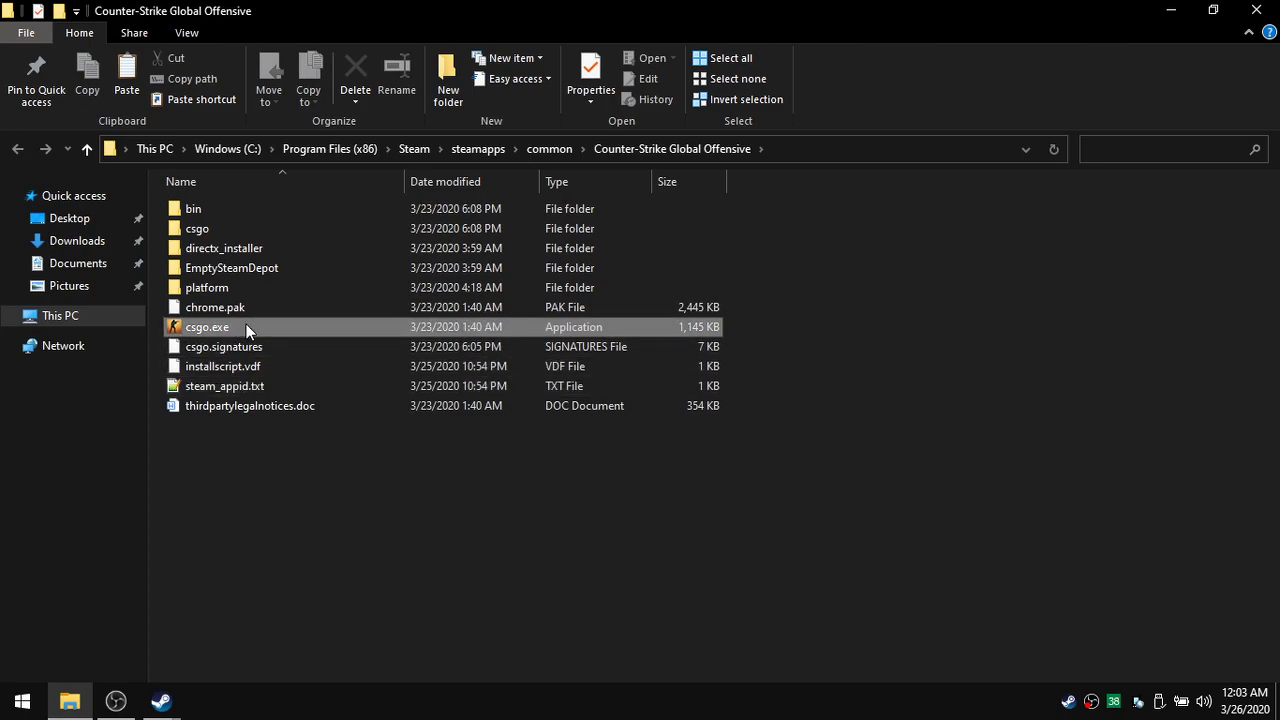
pyautogui.rightClick(246, 324)
pyautogui.click(337, 669)
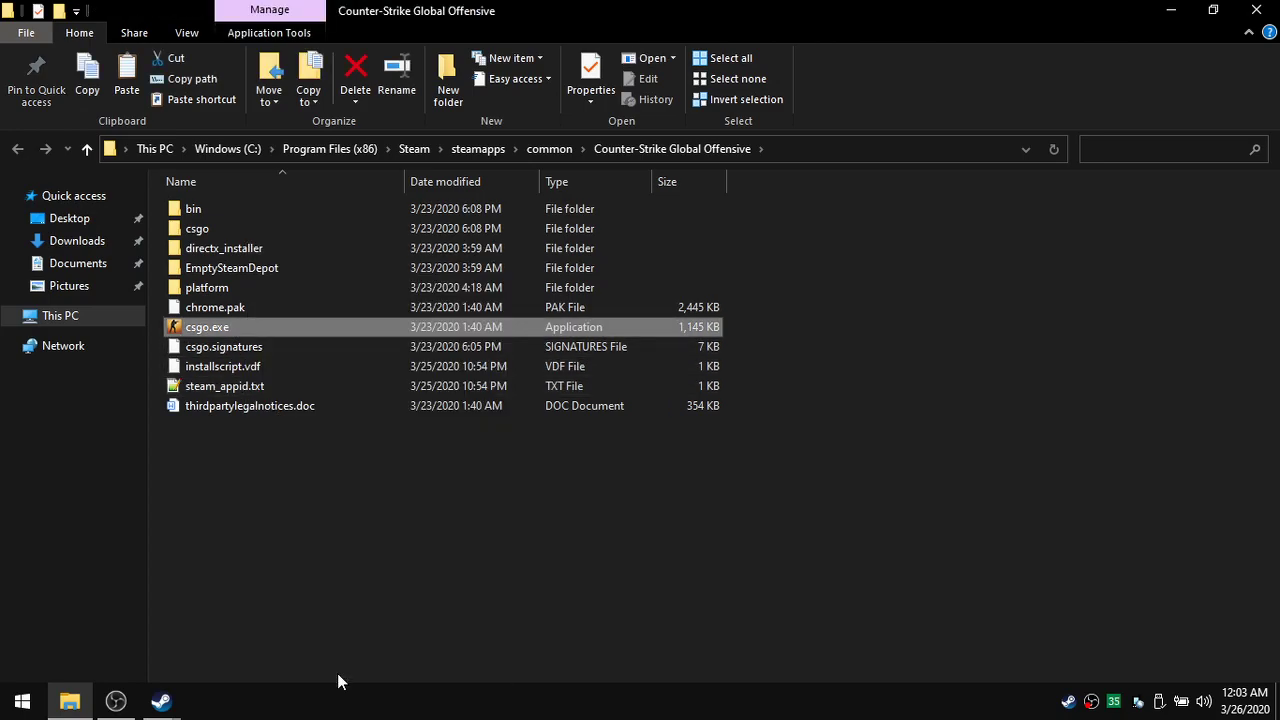
# Step: Set csgo.exe's compatibility settings to disable fullscreen optimizations, then apply and close the properties
pyautogui.moveTo(402, 191); pyautogui.dragTo(548, 104)
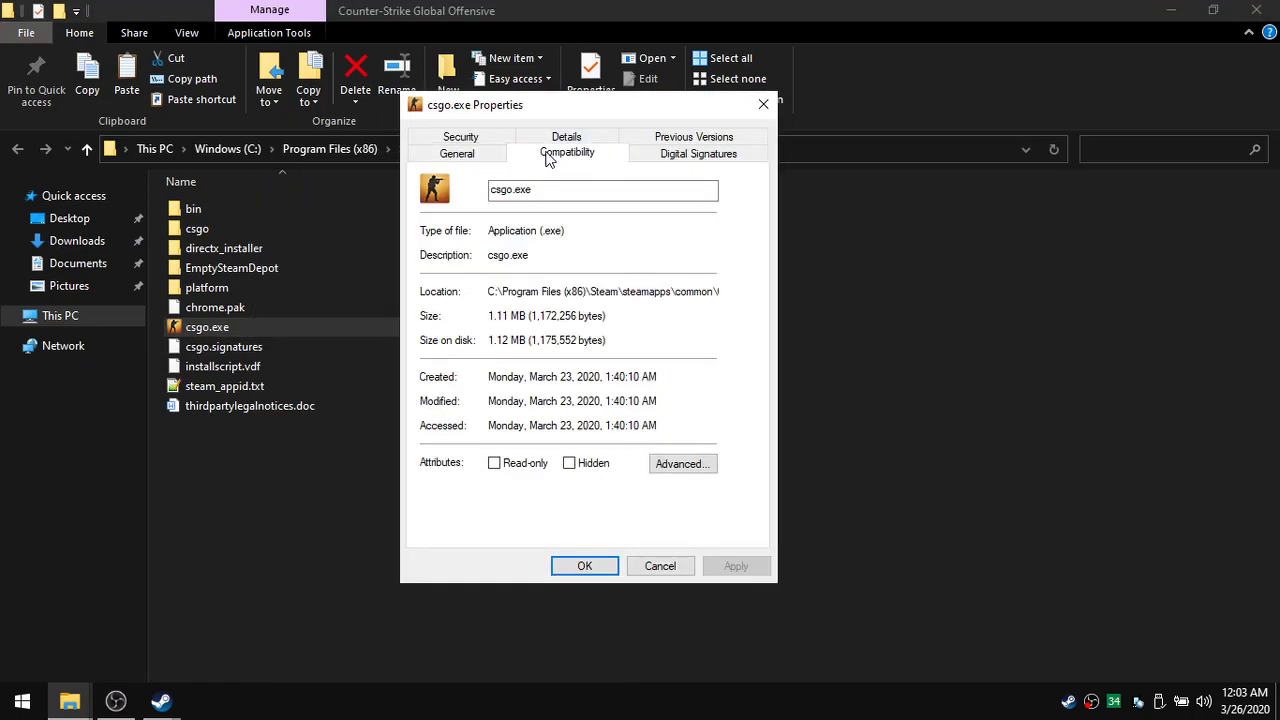
pyautogui.click(565, 154)
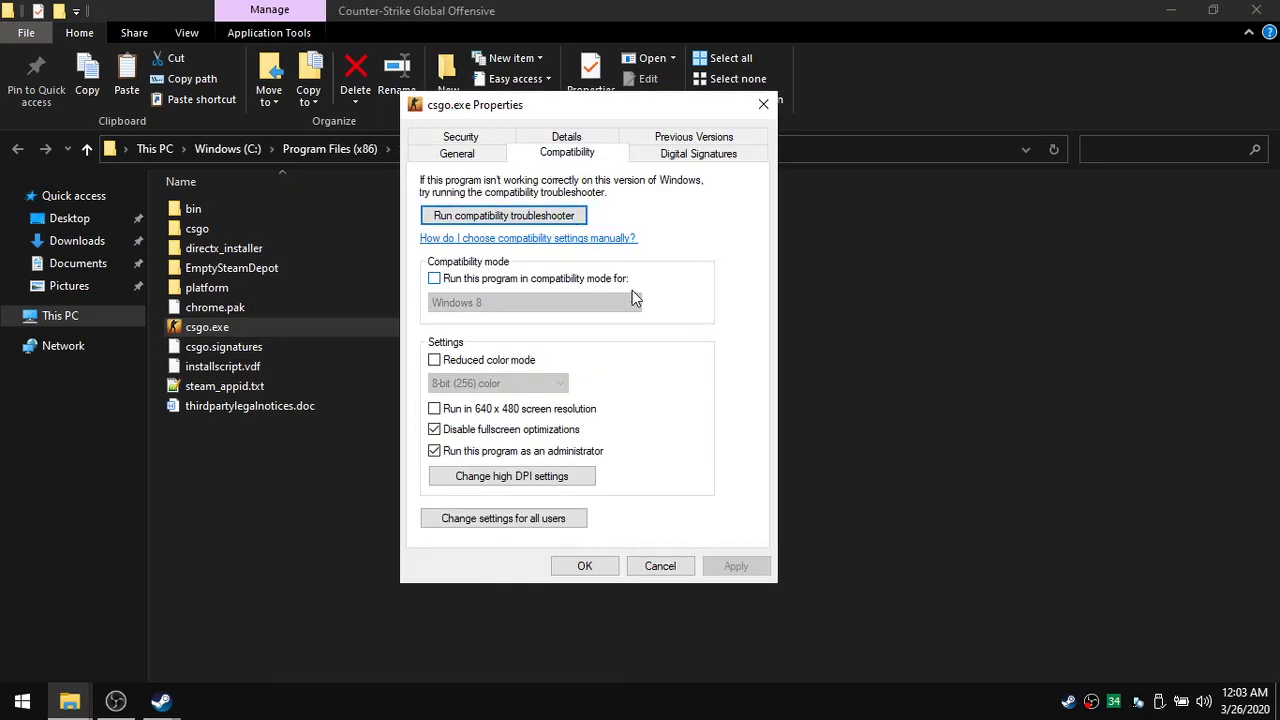
pyautogui.click(433, 430)
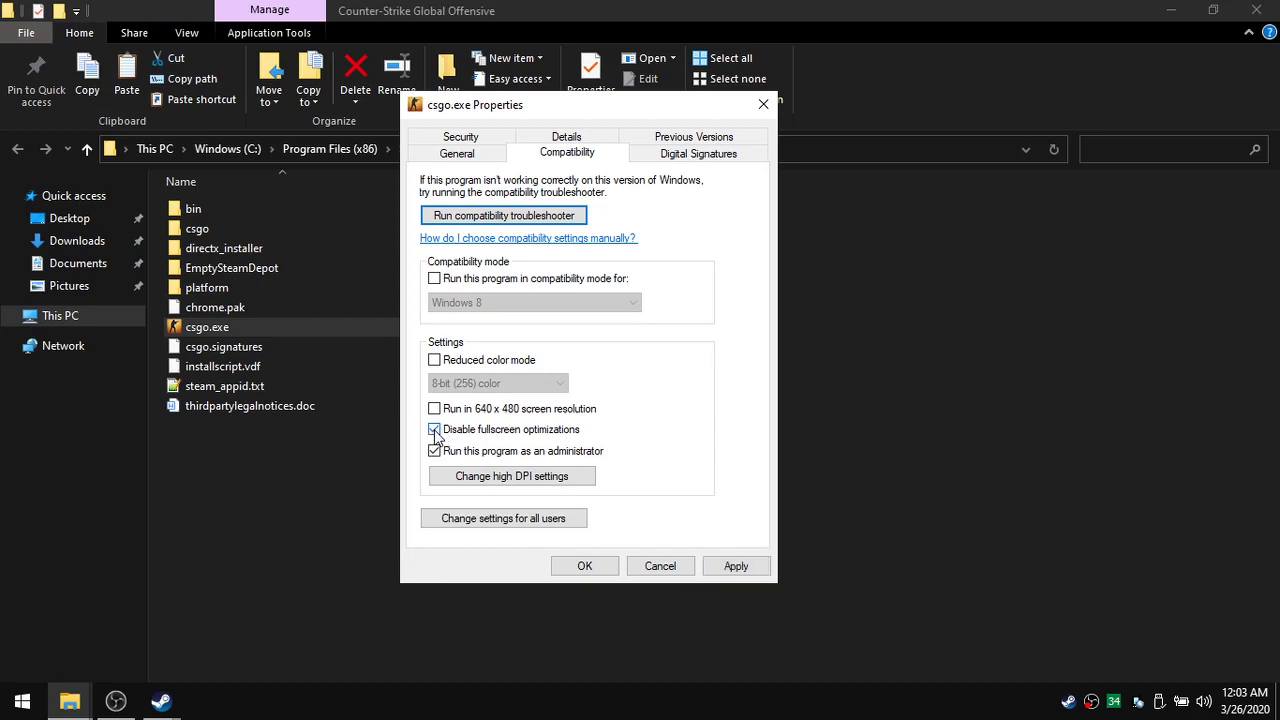
pyautogui.click(736, 566)
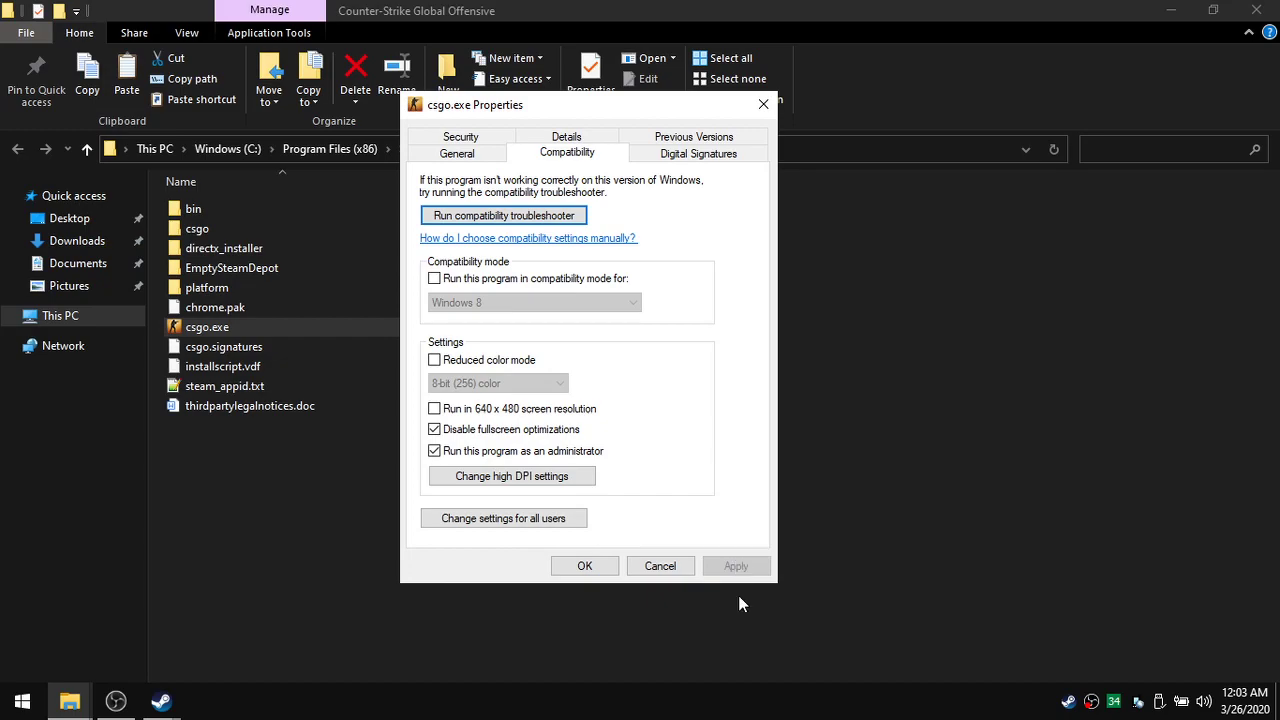
pyautogui.click(585, 566)
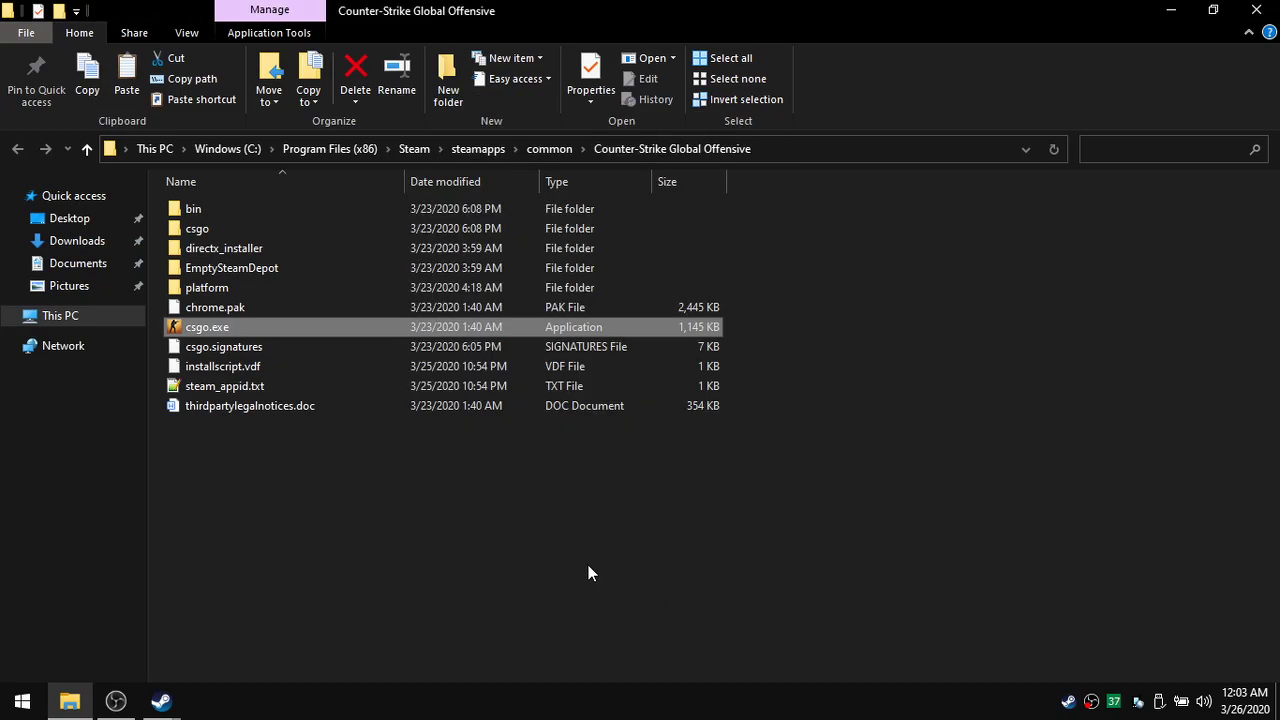
# Step: Reopen csgo.exe's properties and check its compatibility settings
pyautogui.rightClick(277, 326)
pyautogui.click(368, 666)
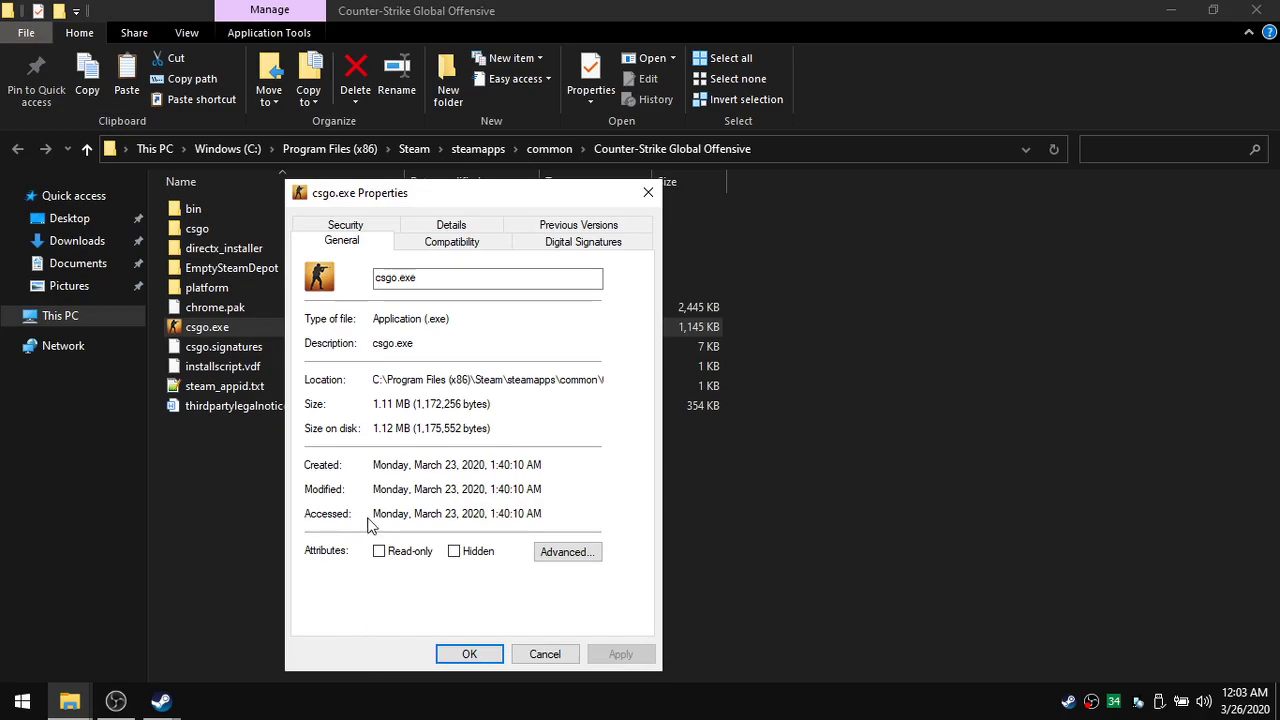
pyautogui.click(412, 243)
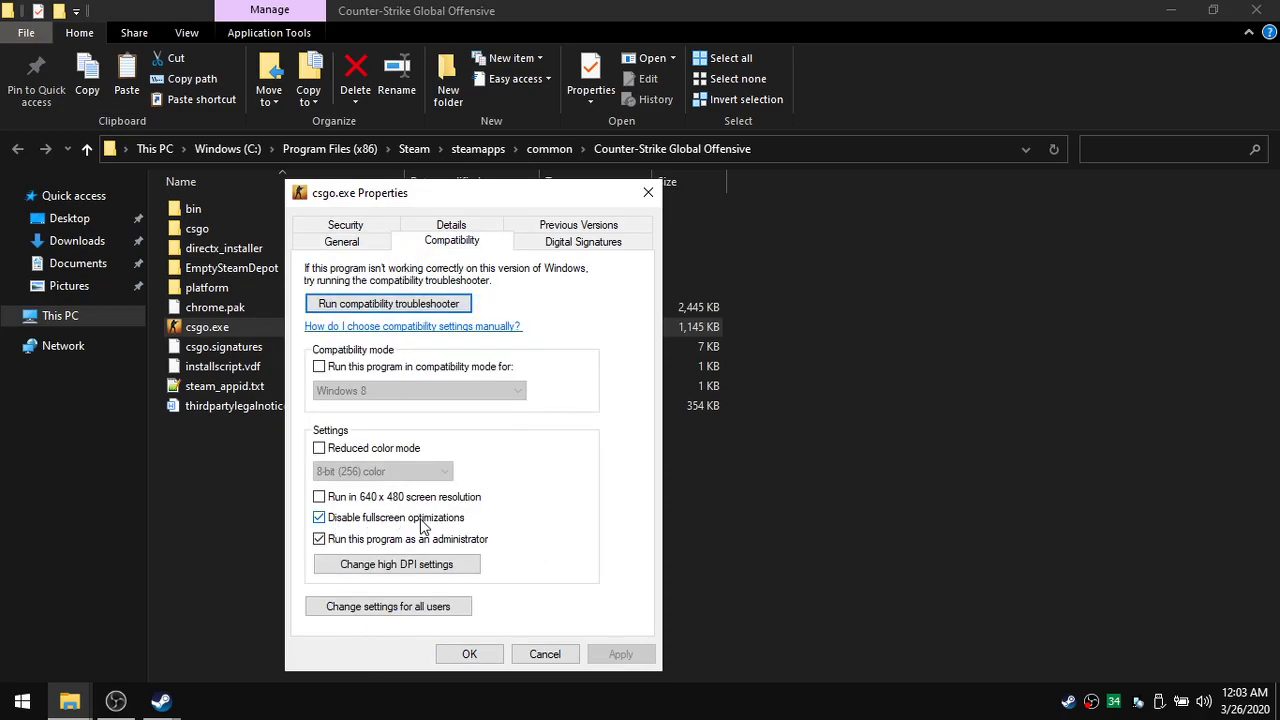
pyautogui.click(472, 652)
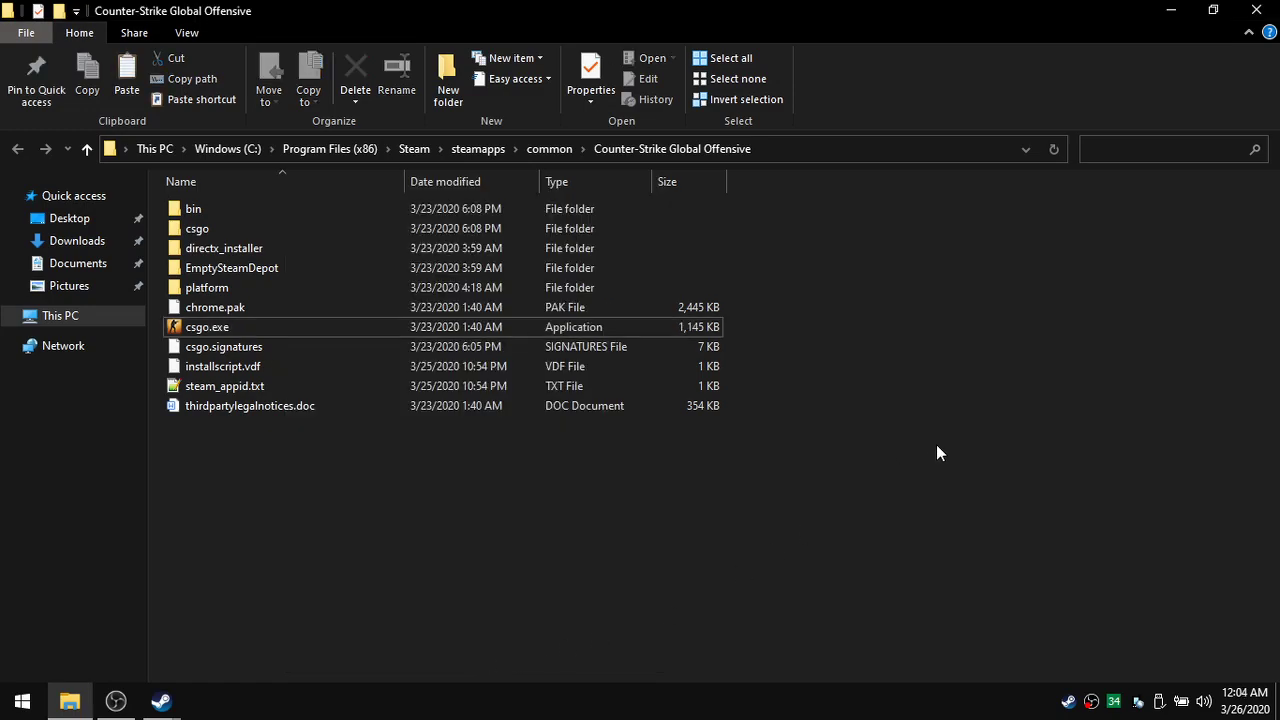
# Step: Close the install folder, the game's properties and the Steam window, and refresh the desktop
pyautogui.click(1256, 10)
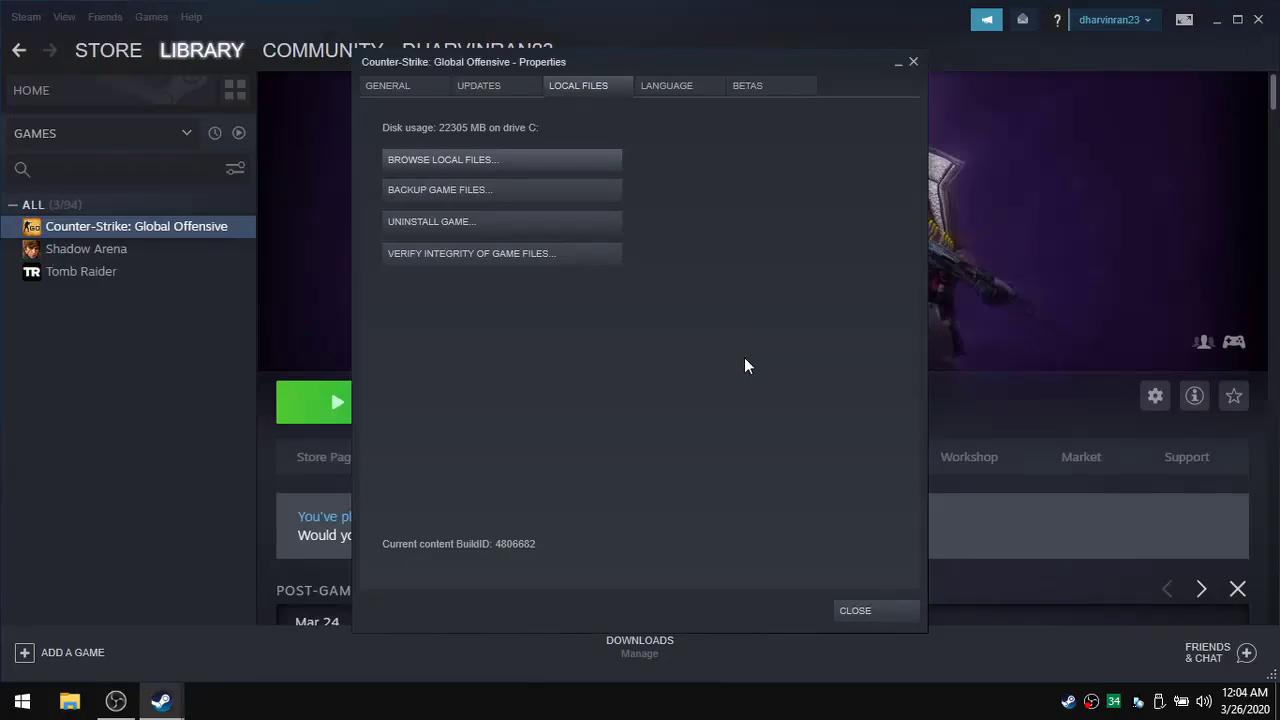
pyautogui.click(864, 609)
pyautogui.click(1258, 19)
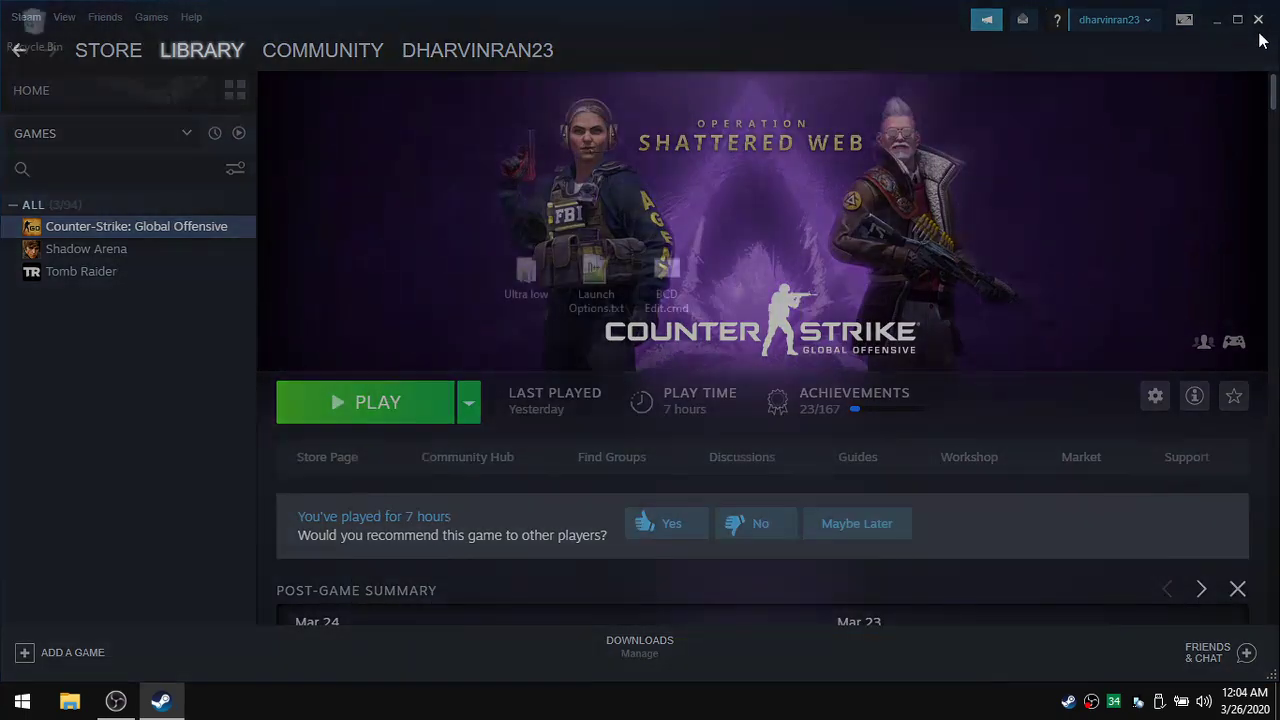
pyautogui.rightClick(824, 205)
pyautogui.click(867, 263)
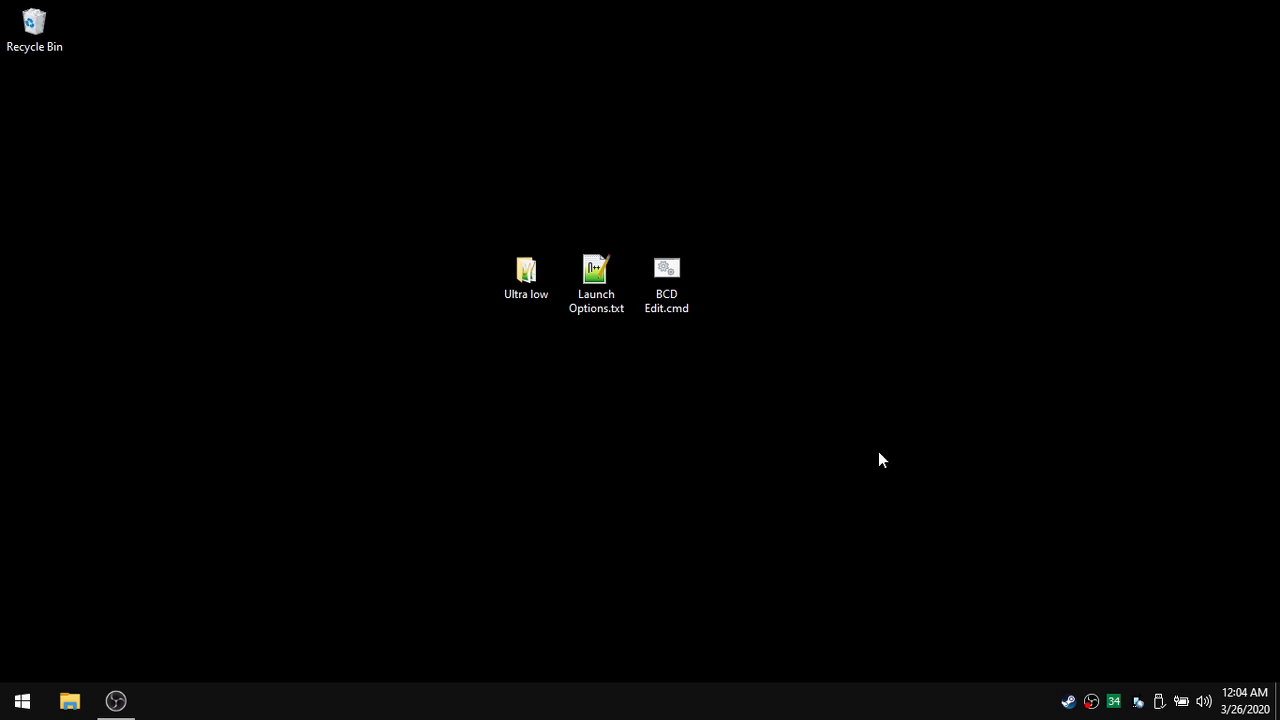
# Step: Copy the entire line of launch options from Launch Options.txt on the desktop, and close the text editor
pyautogui.click(597, 283)
pyautogui.doubleClick(597, 281)
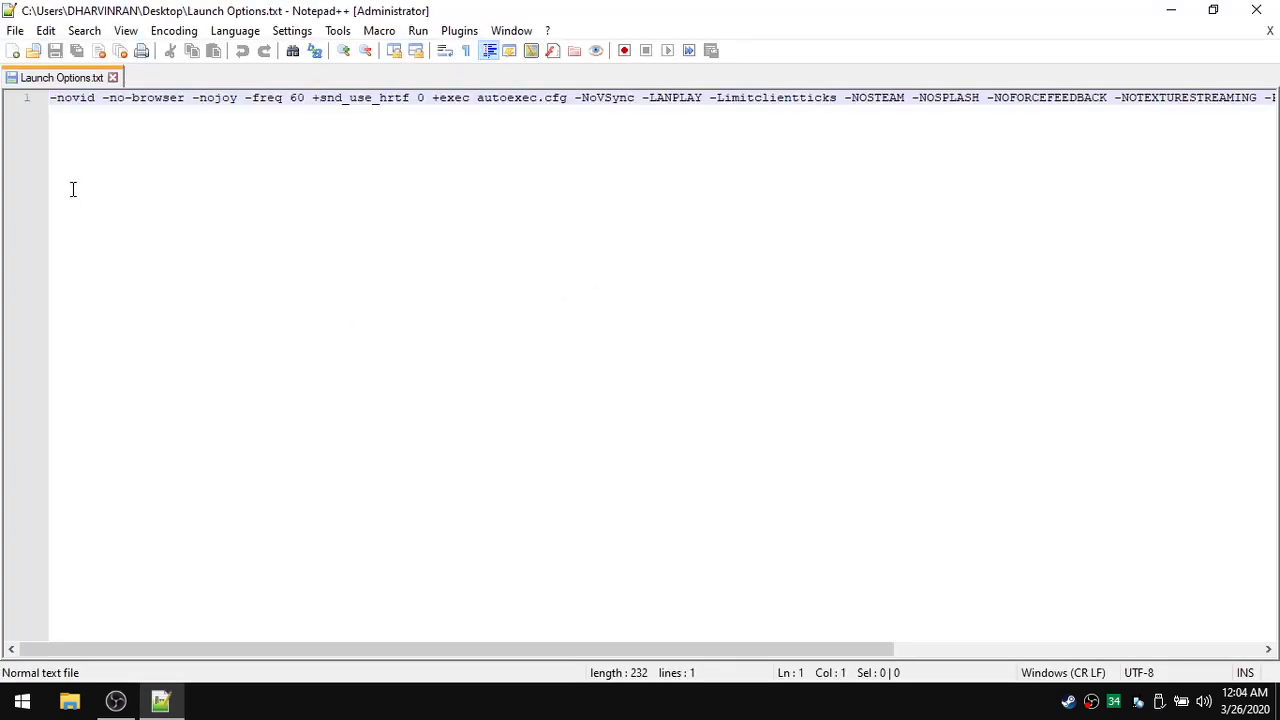
pyautogui.moveTo(50, 97); pyautogui.dragTo(1275, 102)
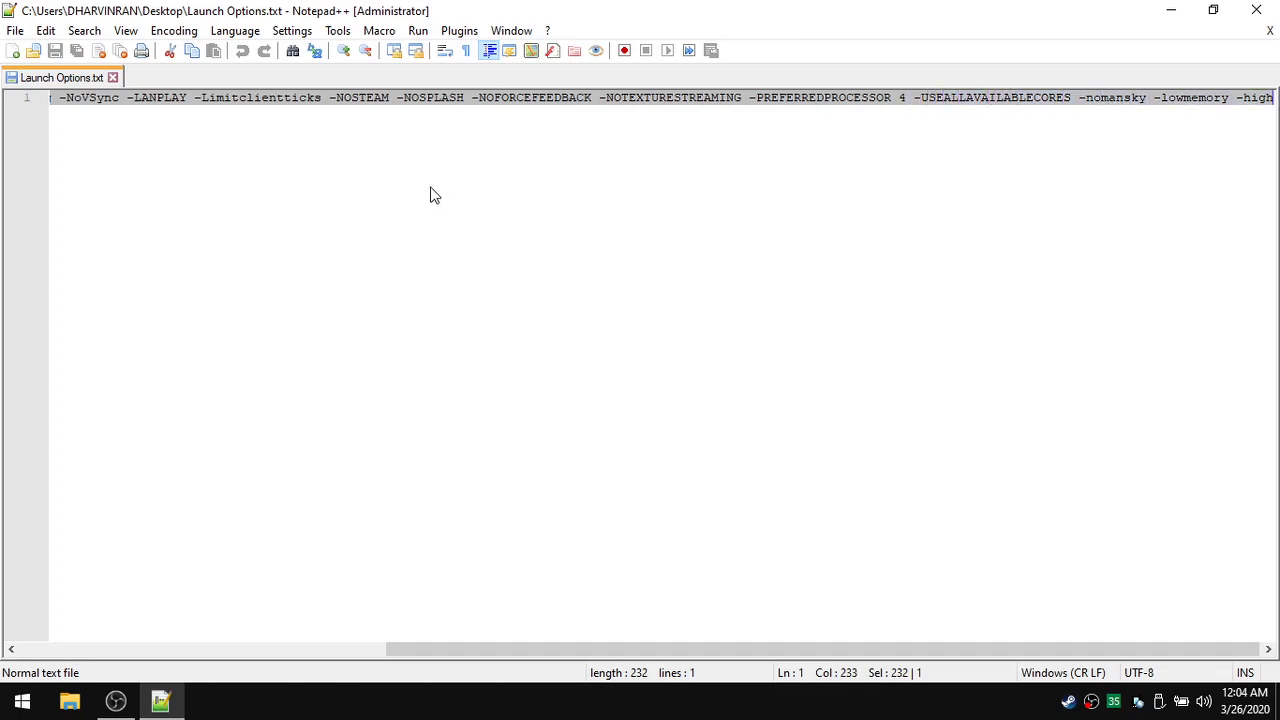
pyautogui.rightClick(331, 97)
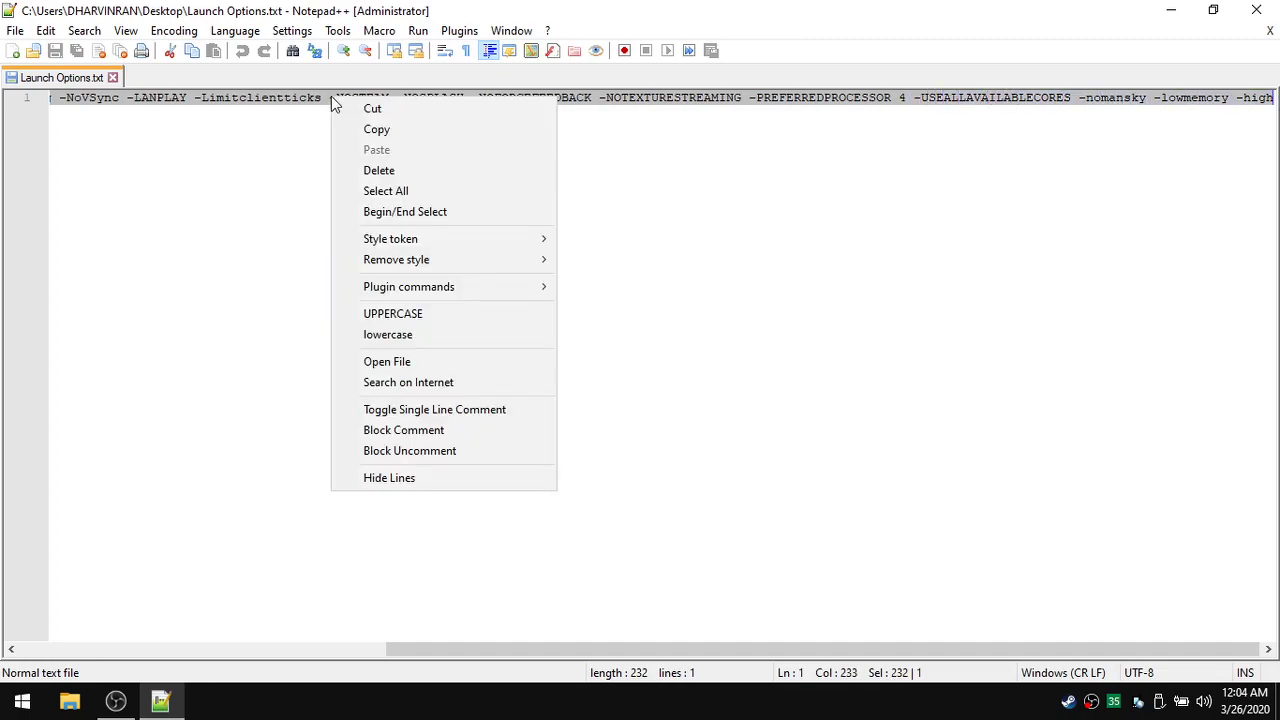
pyautogui.click(397, 133)
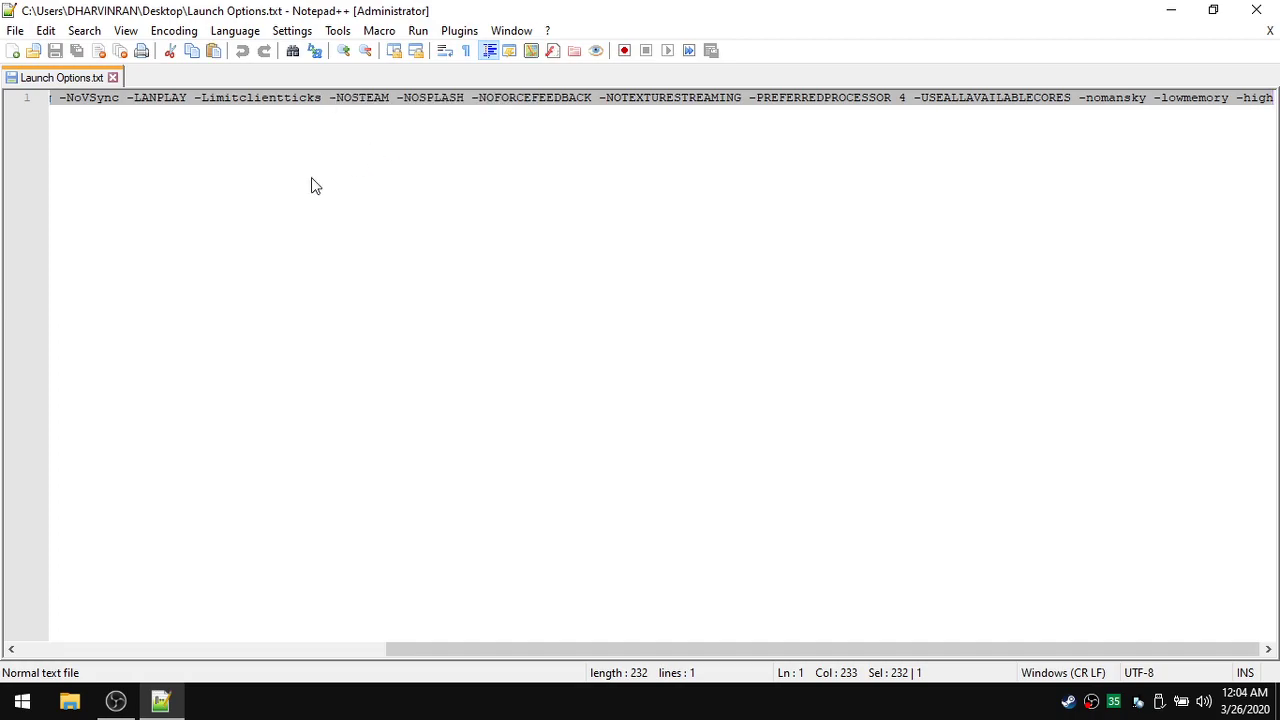
pyautogui.click(114, 78)
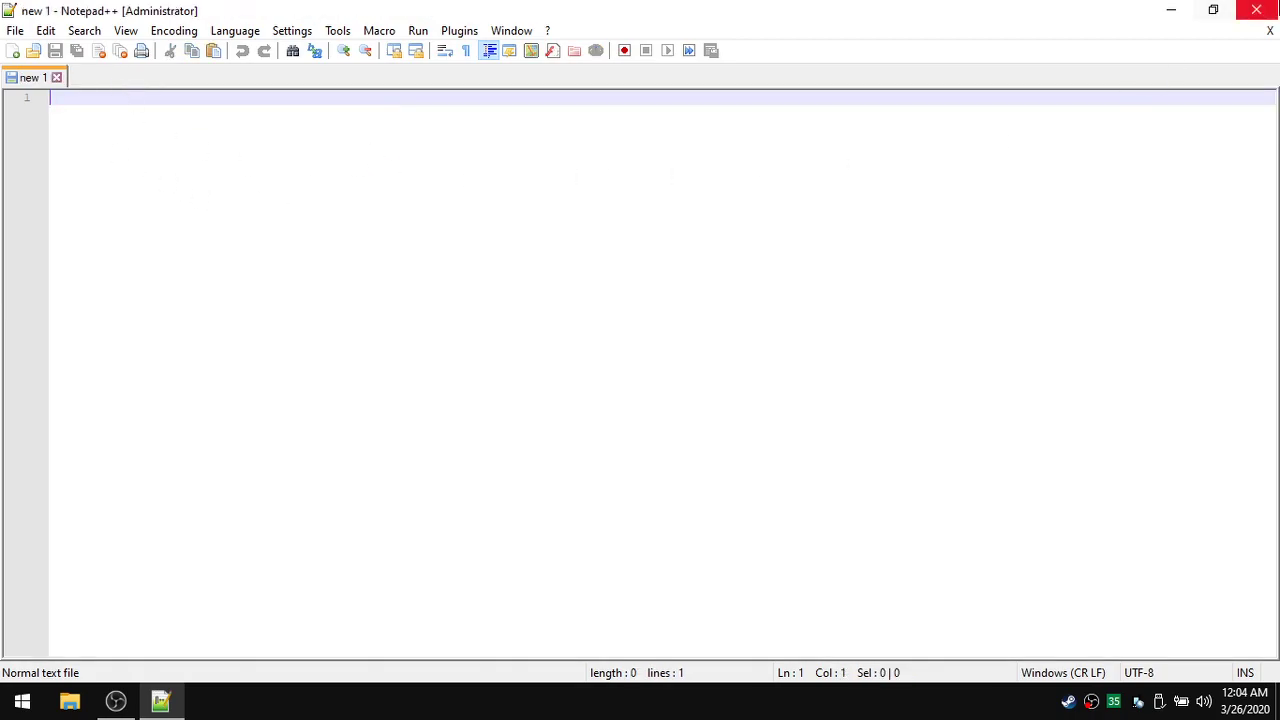
pyautogui.click(1256, 10)
pyautogui.rightClick(810, 231)
pyautogui.click(846, 278)
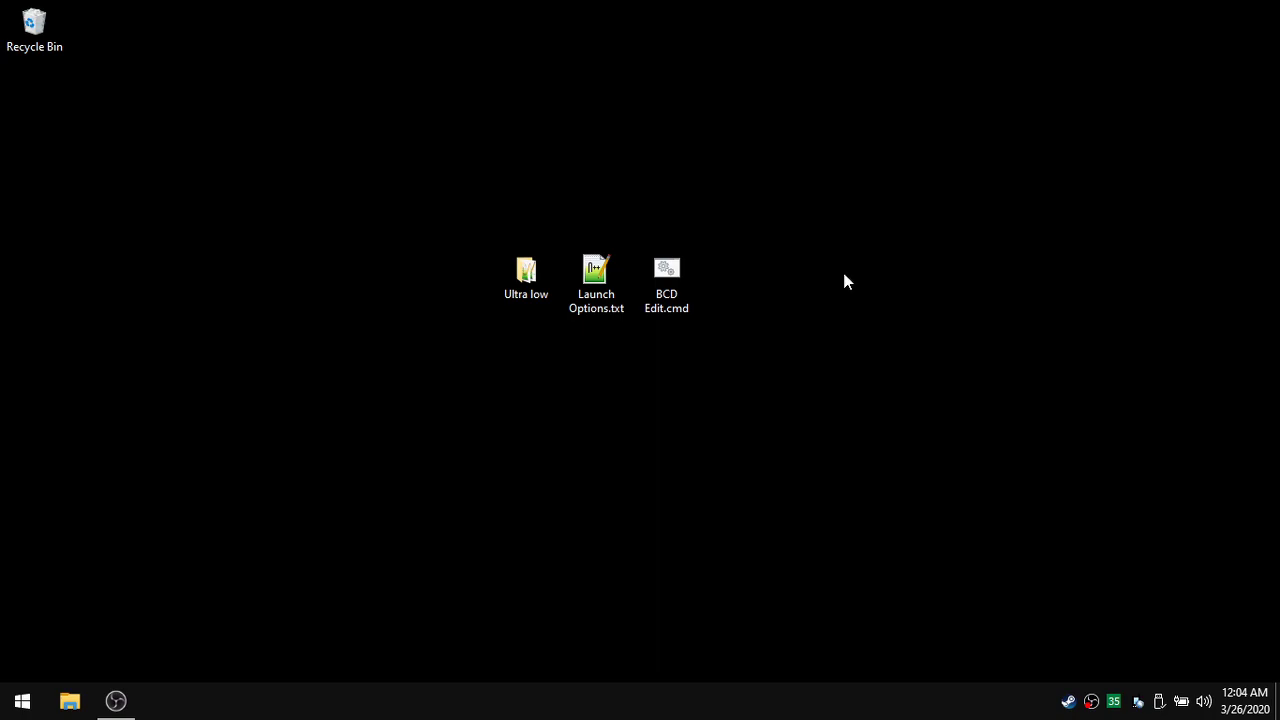
# Step: Switch to the Steam library and open the properties of Counter-Strike: Global Offensive
pyautogui.rightClick(1068, 701)
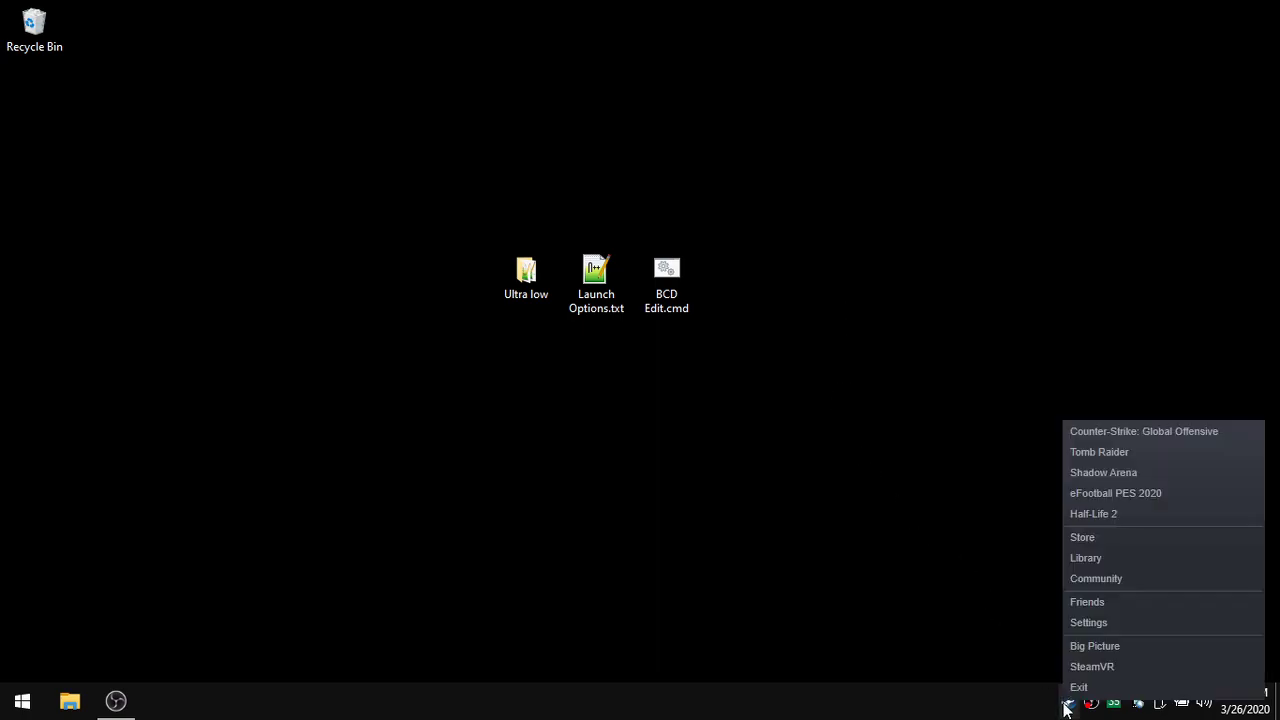
pyautogui.click(1086, 558)
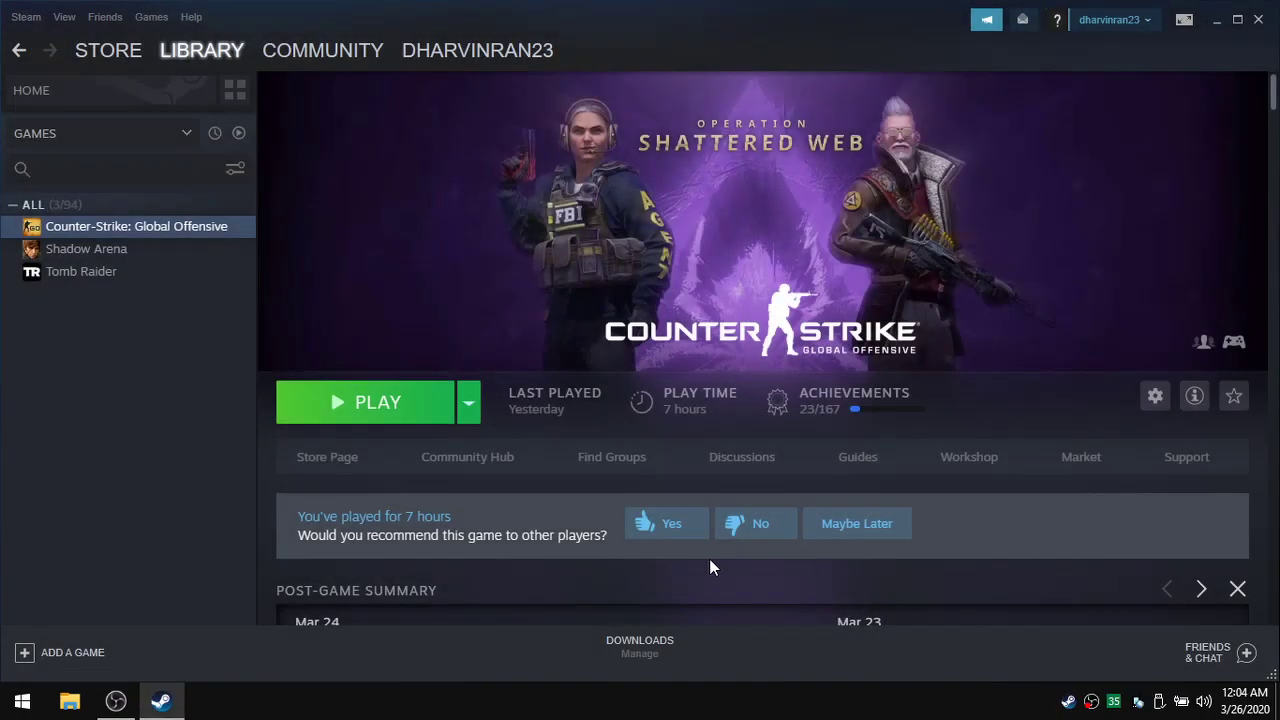
pyautogui.rightClick(140, 228)
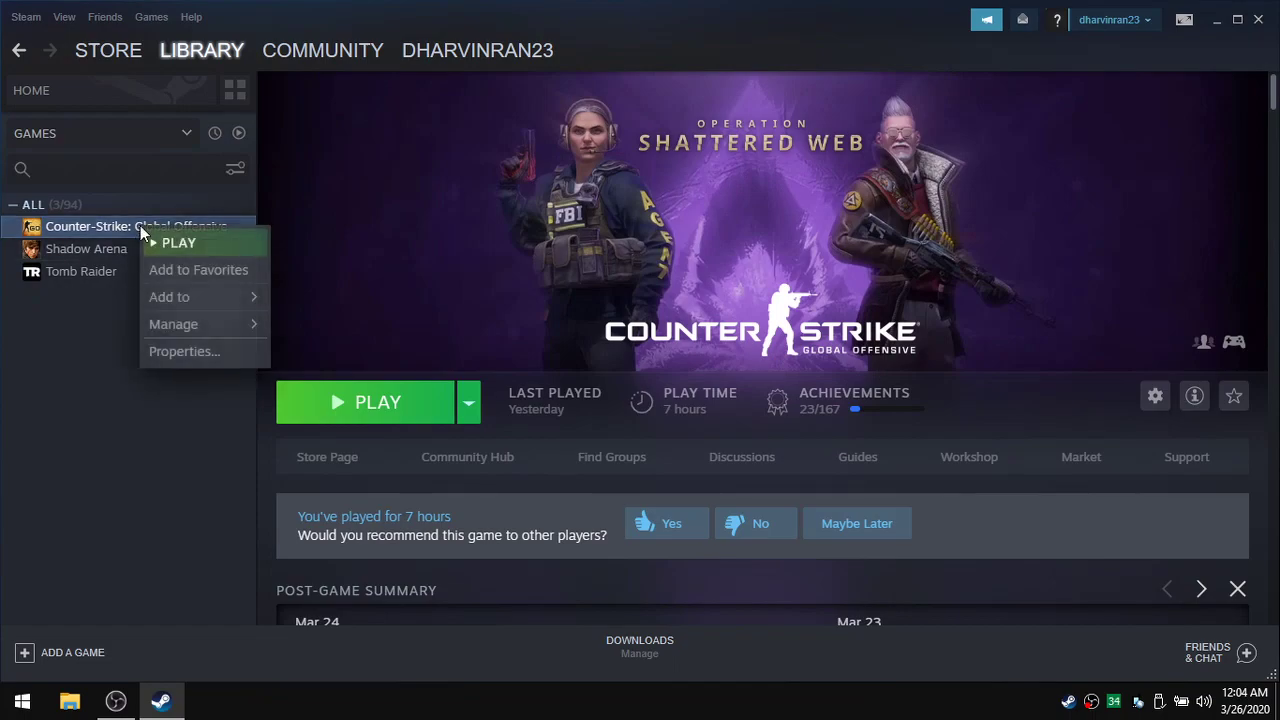
pyautogui.click(187, 350)
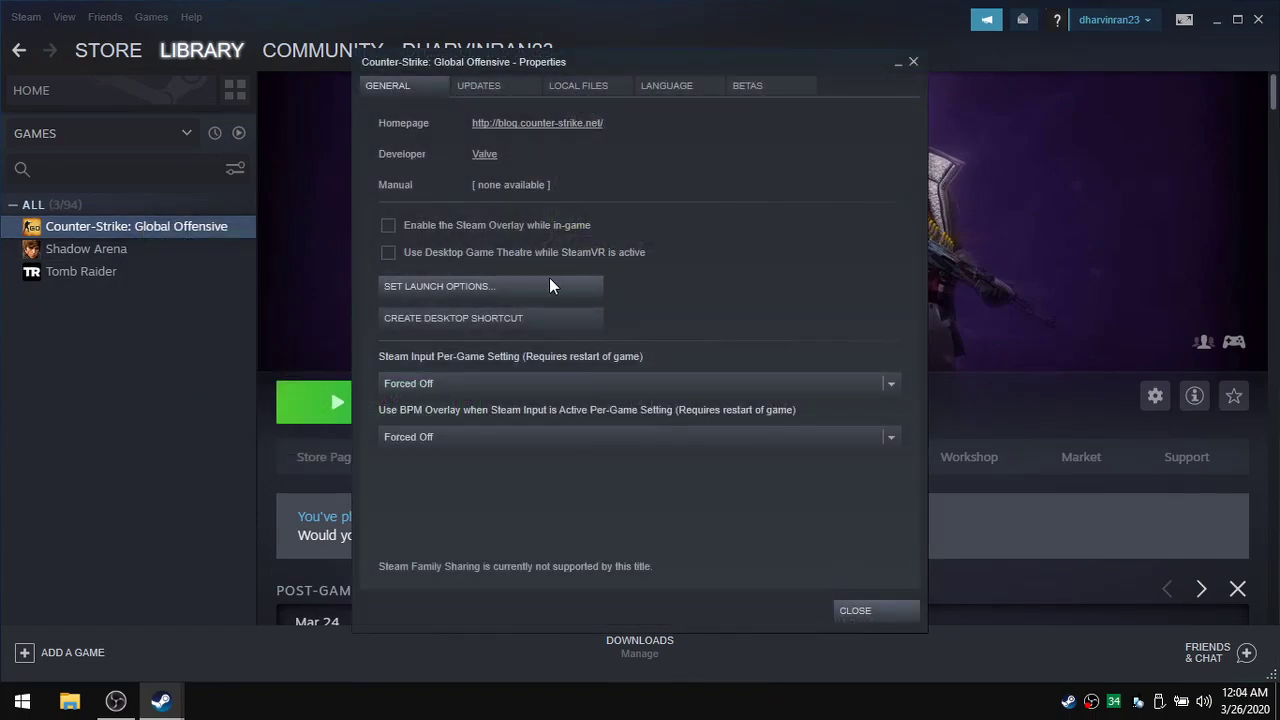
# Step: Replace the game's existing launch options with the copied line from Launch Options.txt and confirm
pyautogui.click(501, 286)
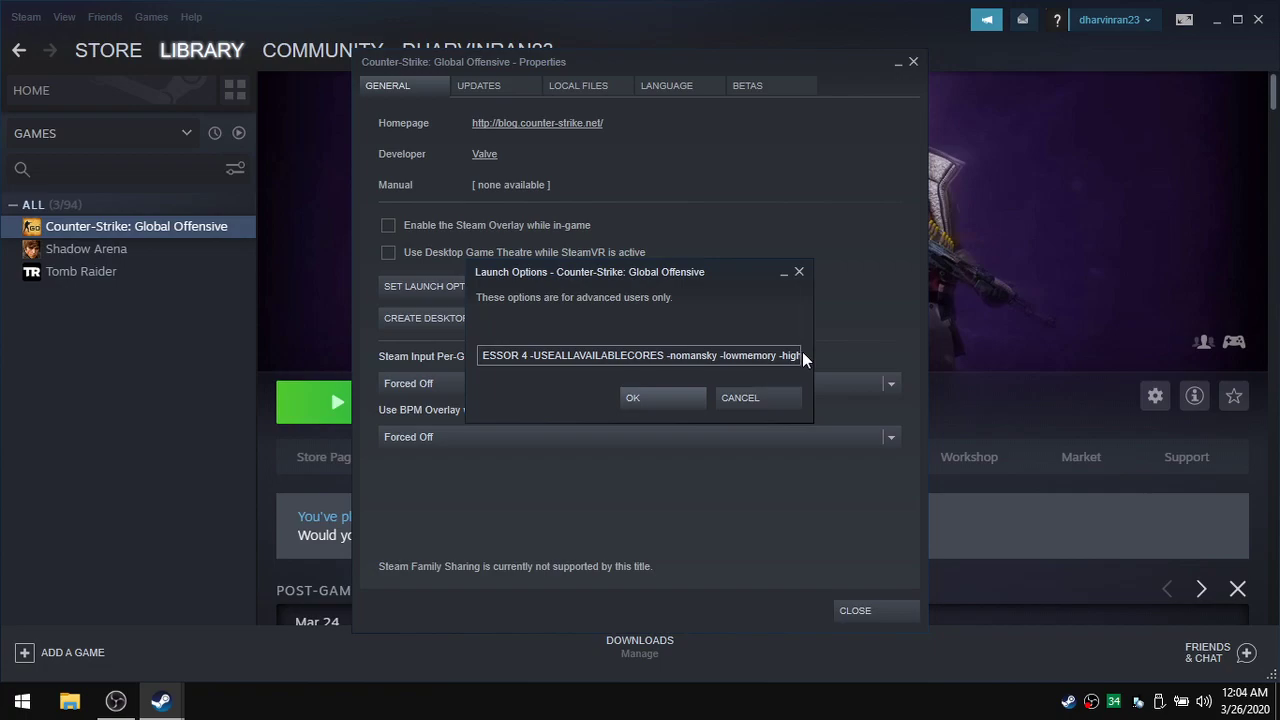
pyautogui.moveTo(802, 355); pyautogui.dragTo(440, 358)
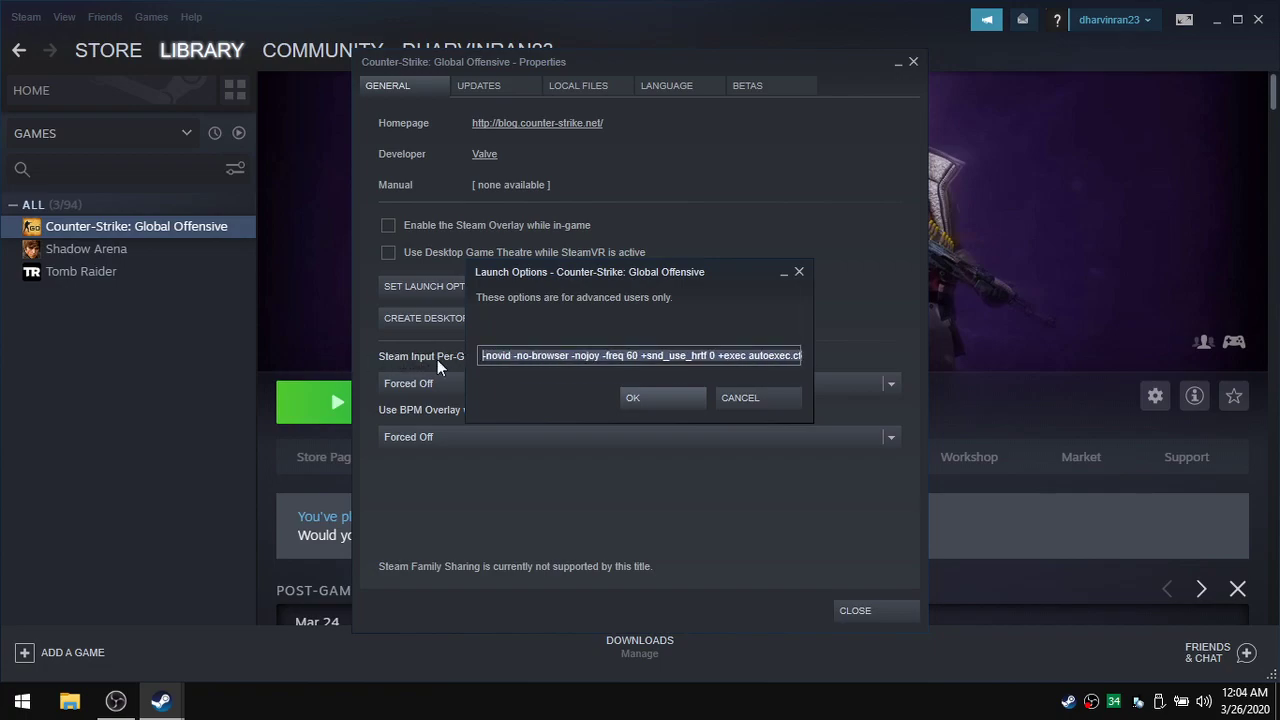
pyautogui.press('BackSpace')
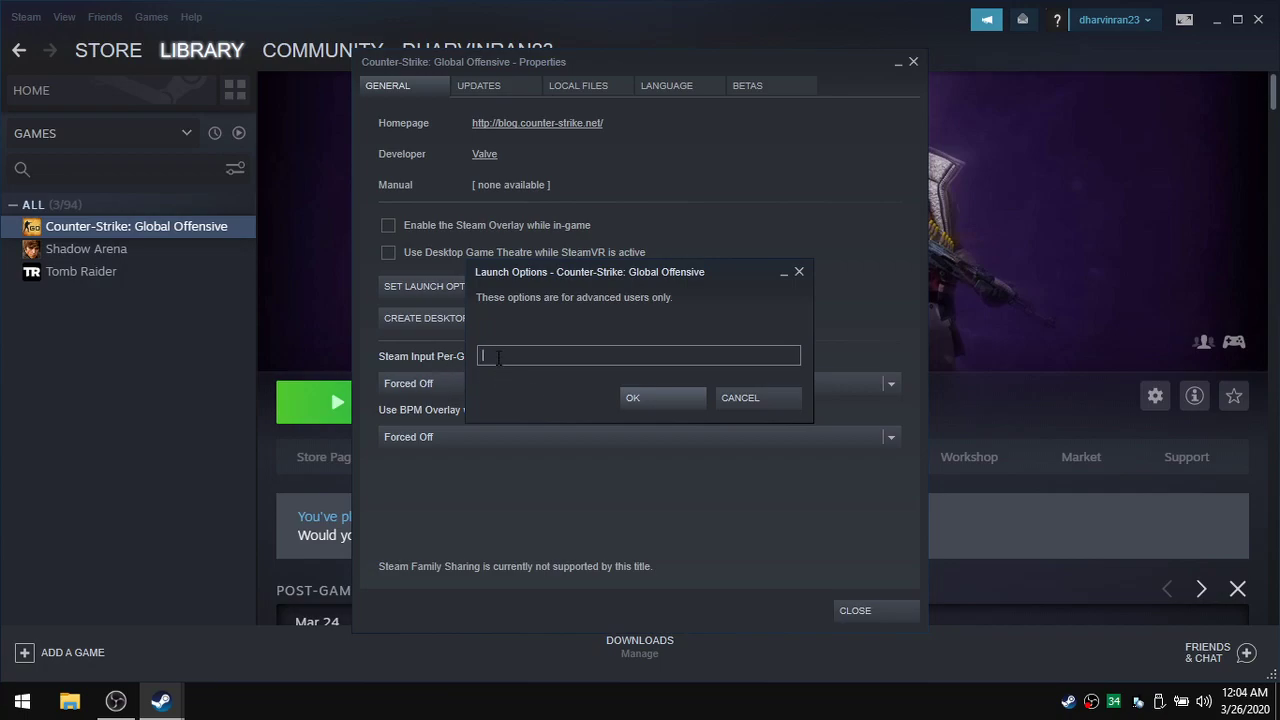
pyautogui.rightClick(497, 353)
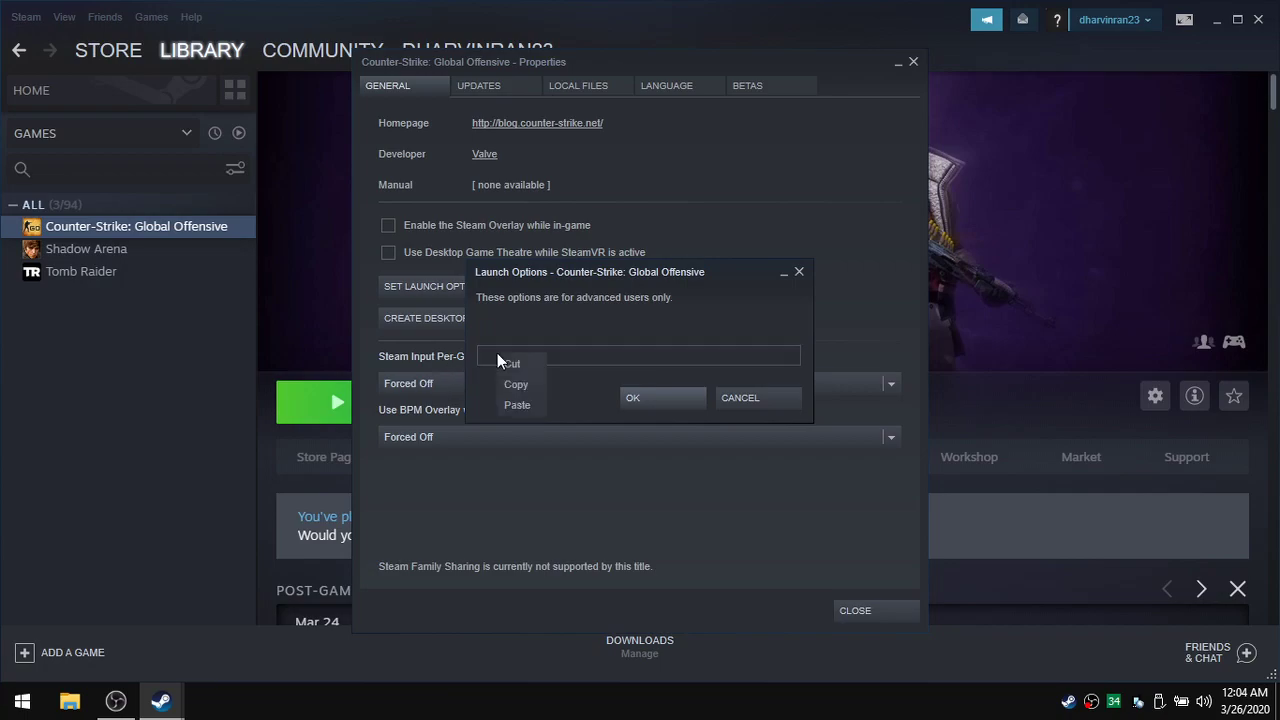
pyautogui.click(517, 405)
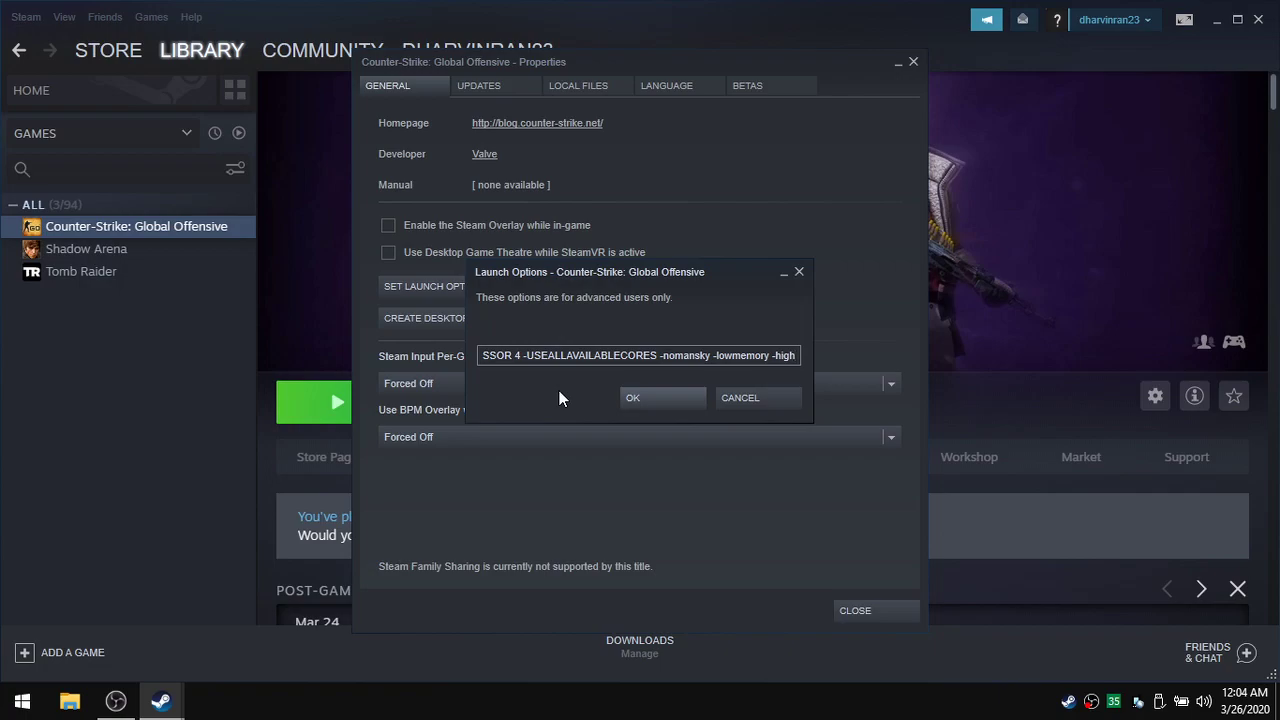
pyautogui.click(655, 399)
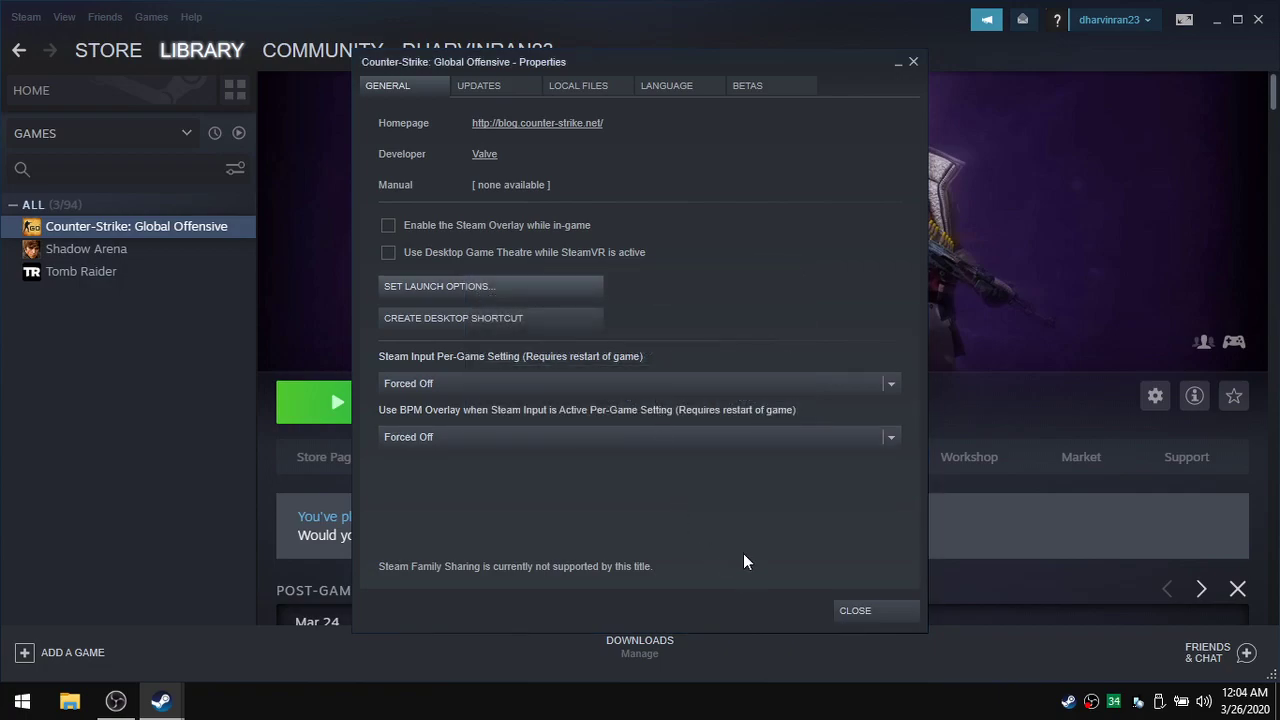
# Step: Recheck the saved launch options, and close the game's properties and the Steam window
pyautogui.click(505, 284)
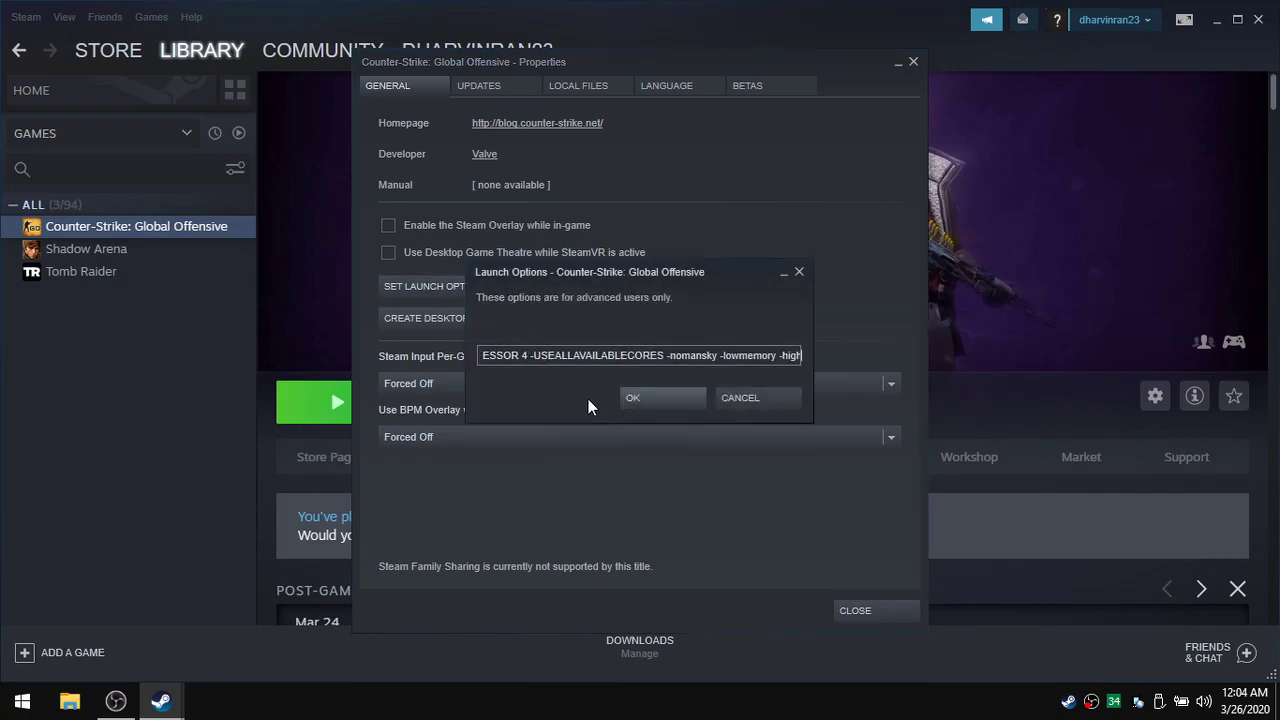
pyautogui.click(653, 397)
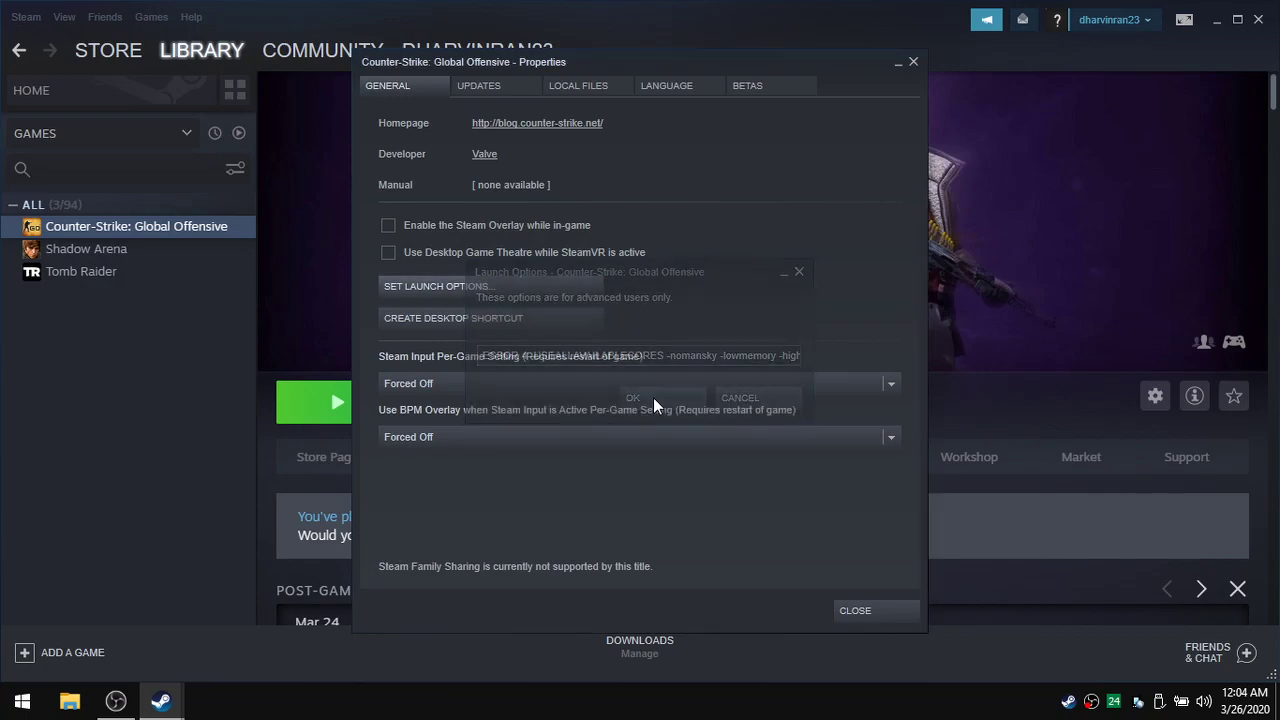
pyautogui.click(868, 611)
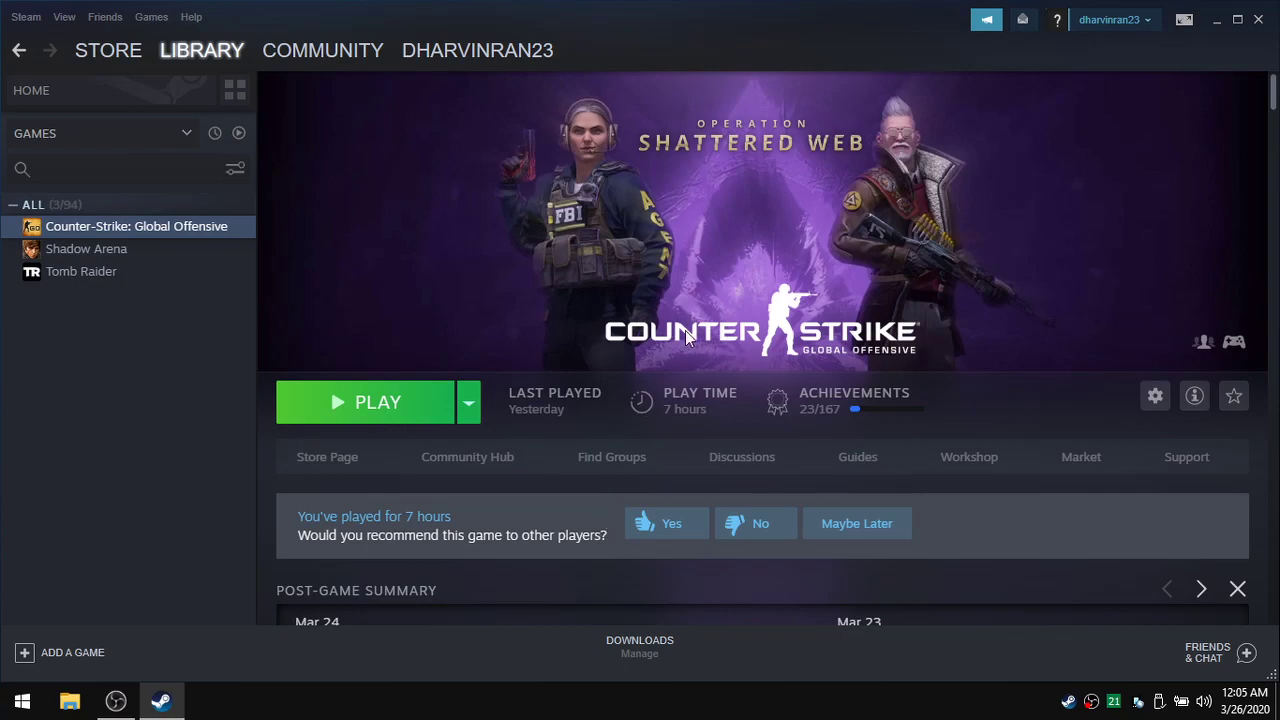
pyautogui.click(1258, 20)
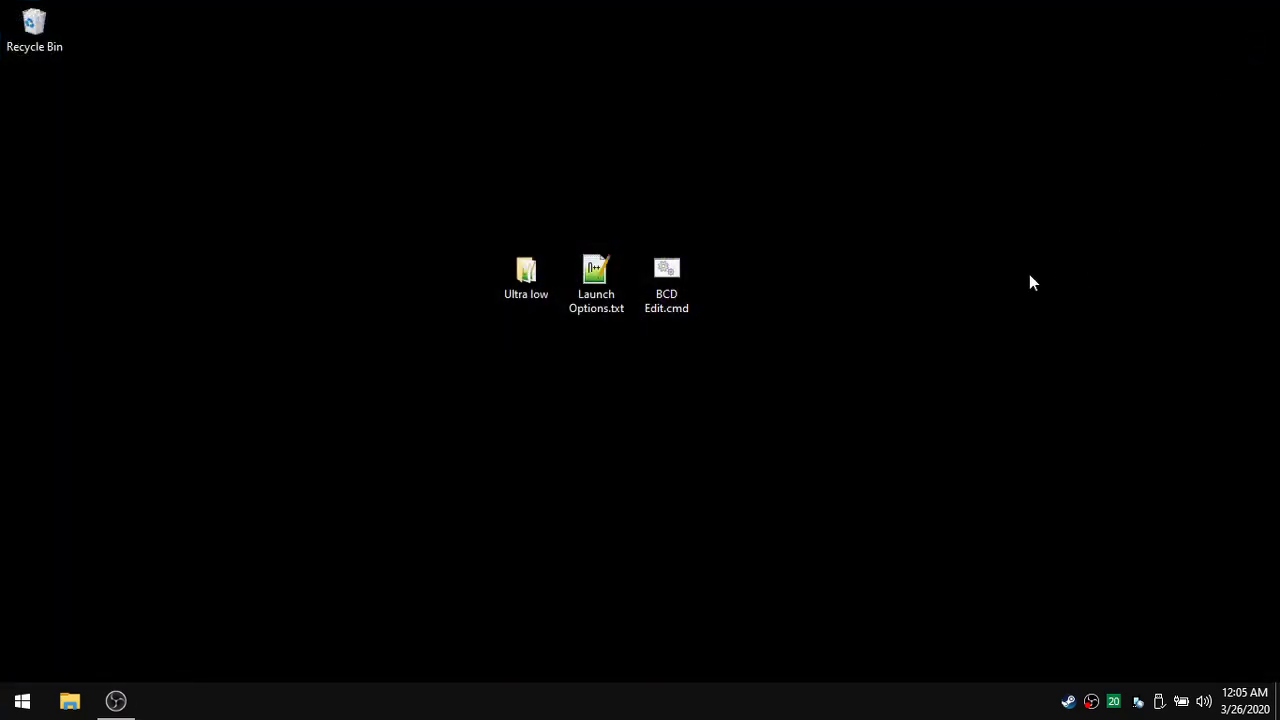
# Step: Refresh the desktop, and open the userdata folder inside Program Files (x86)\Steam on the C: drive in File Explorer
pyautogui.rightClick(869, 225)
pyautogui.click(915, 282)
pyautogui.click(68, 702)
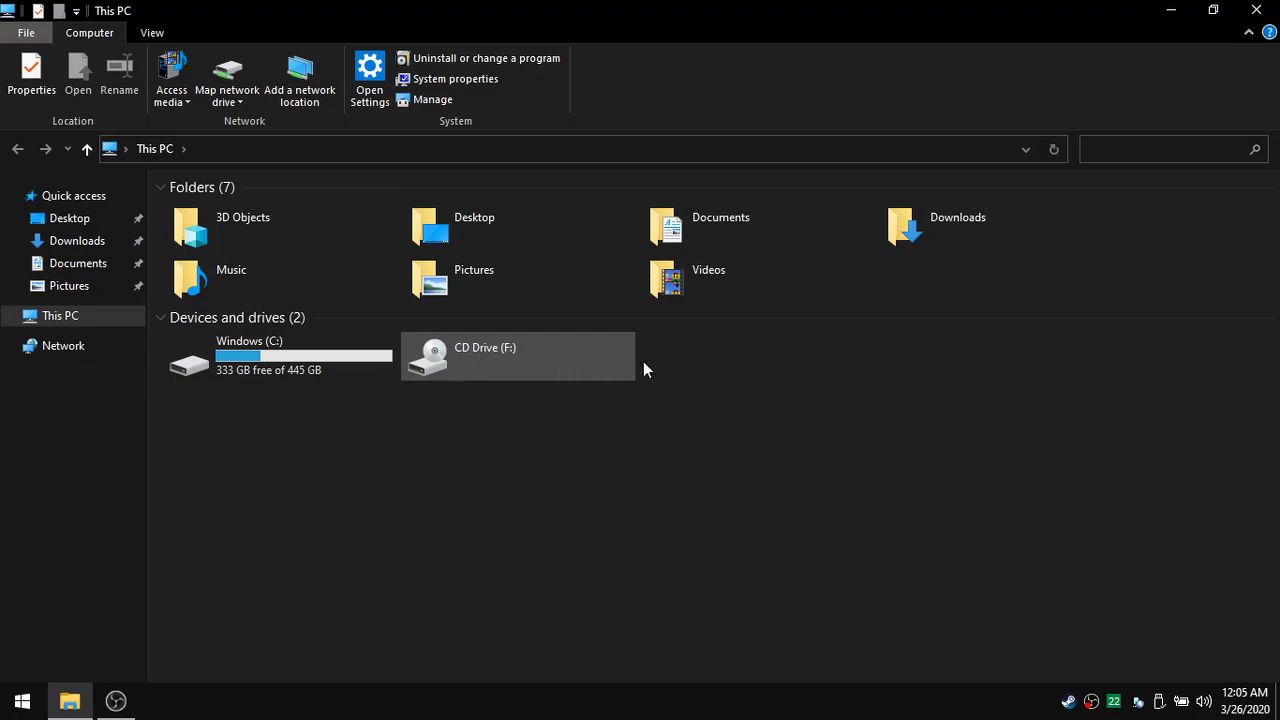
pyautogui.doubleClick(308, 371)
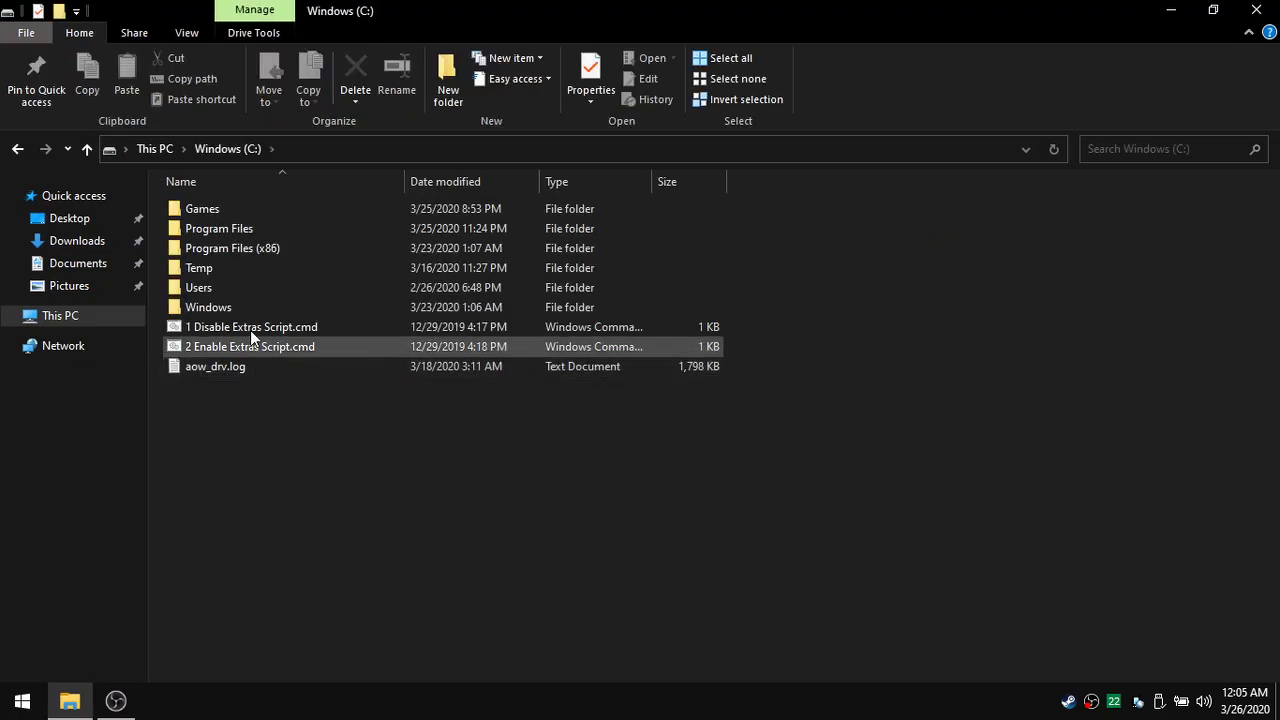
pyautogui.doubleClick(271, 248)
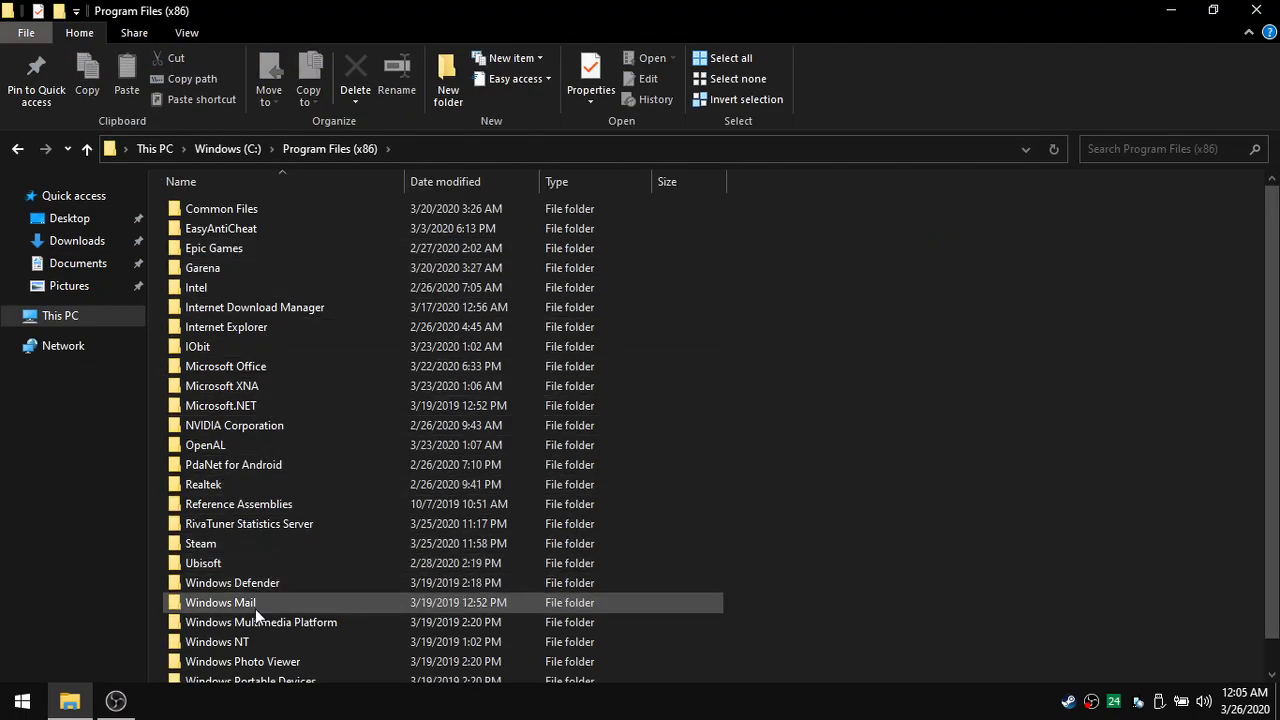
pyautogui.doubleClick(232, 549)
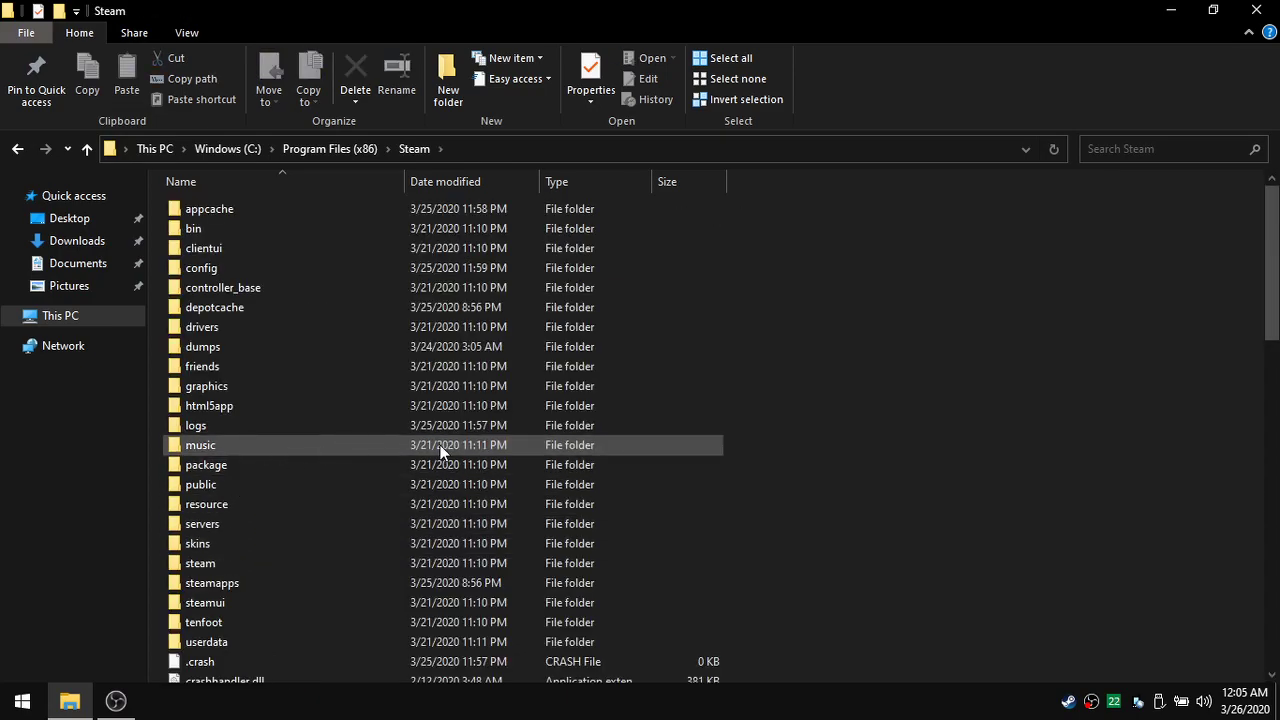
pyautogui.scroll(-4, 427, 480)
pyautogui.doubleClick(232, 415)
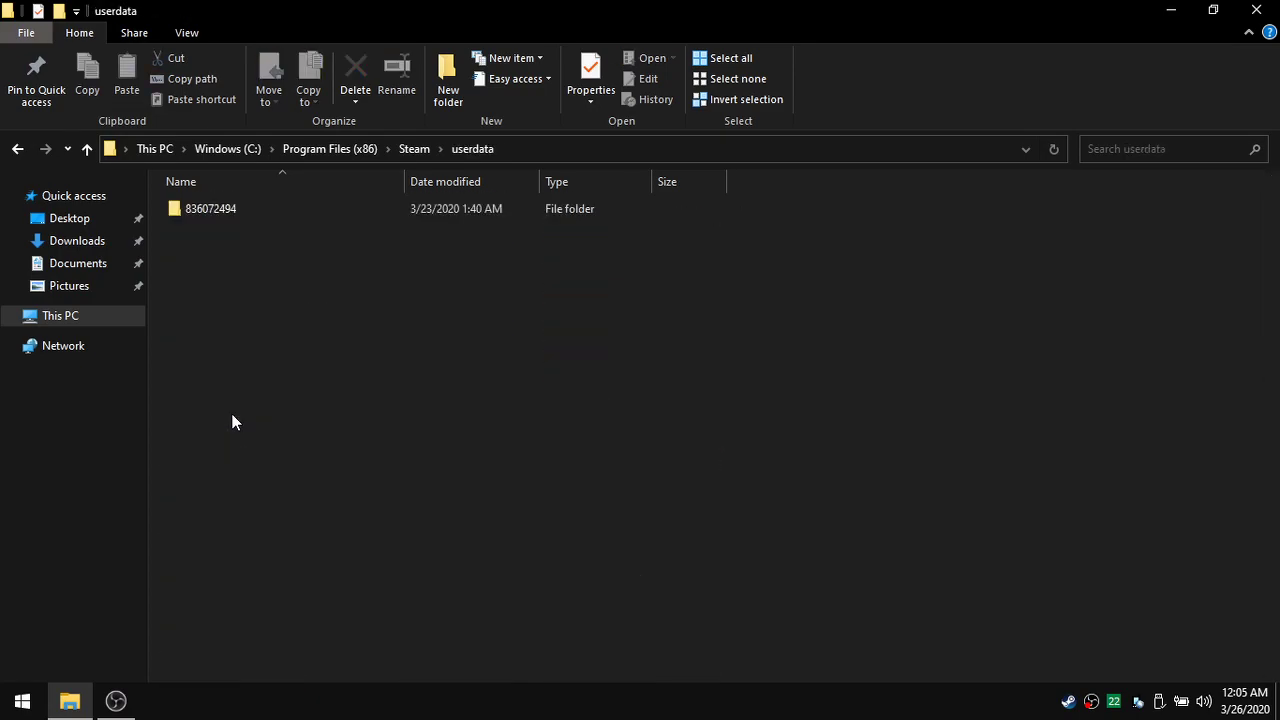
# Step: Go into the Steam account's folder and on to 730\local\cfg, refresh the folder, and minimize its window
pyautogui.doubleClick(245, 209)
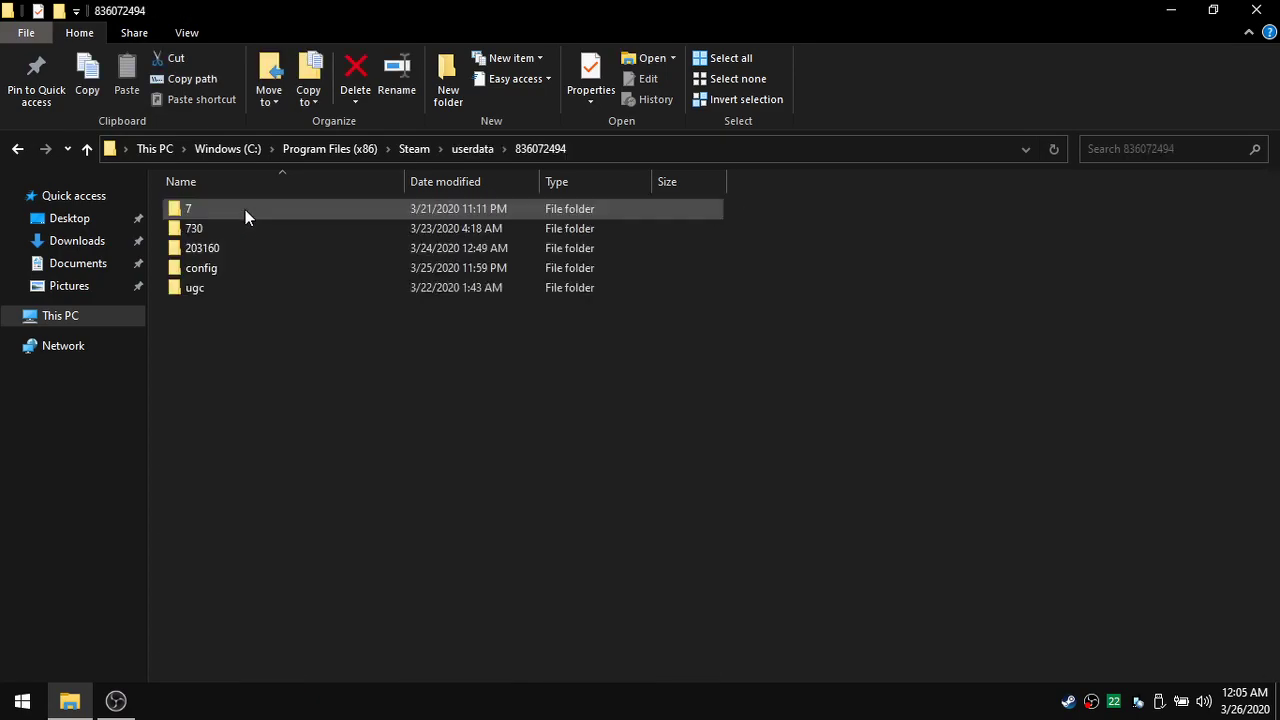
pyautogui.doubleClick(233, 226)
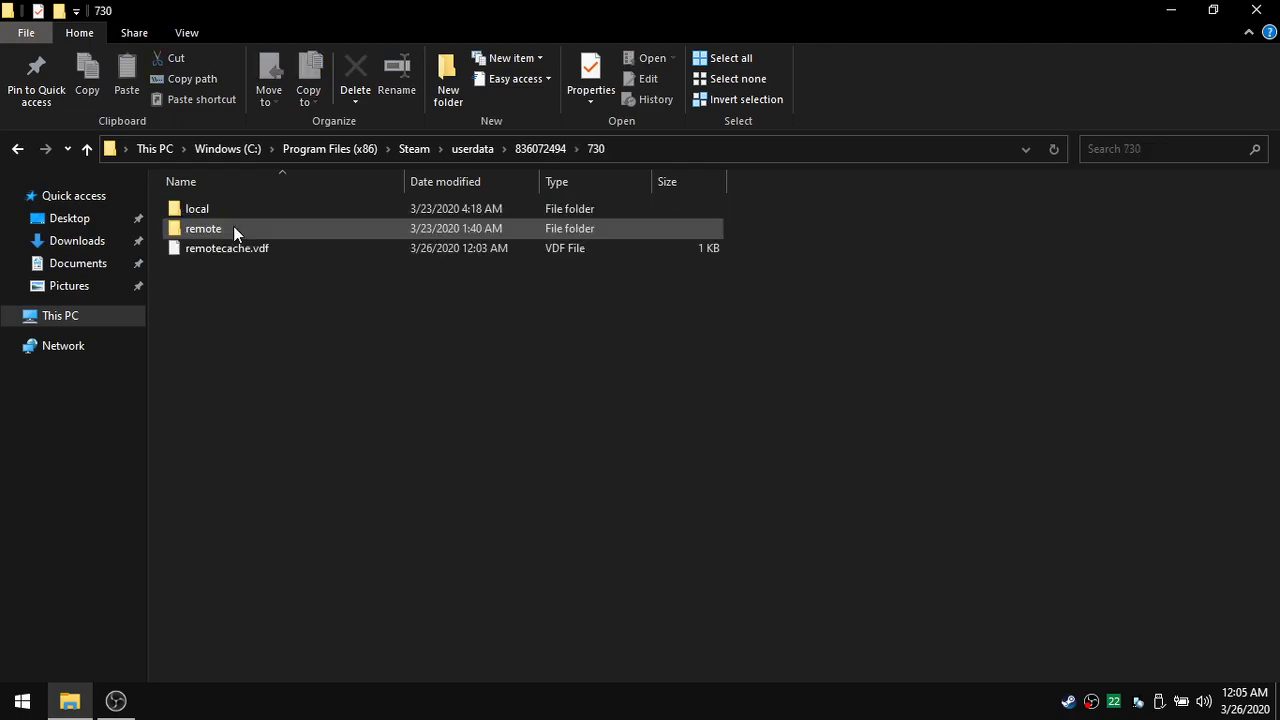
pyautogui.doubleClick(242, 204)
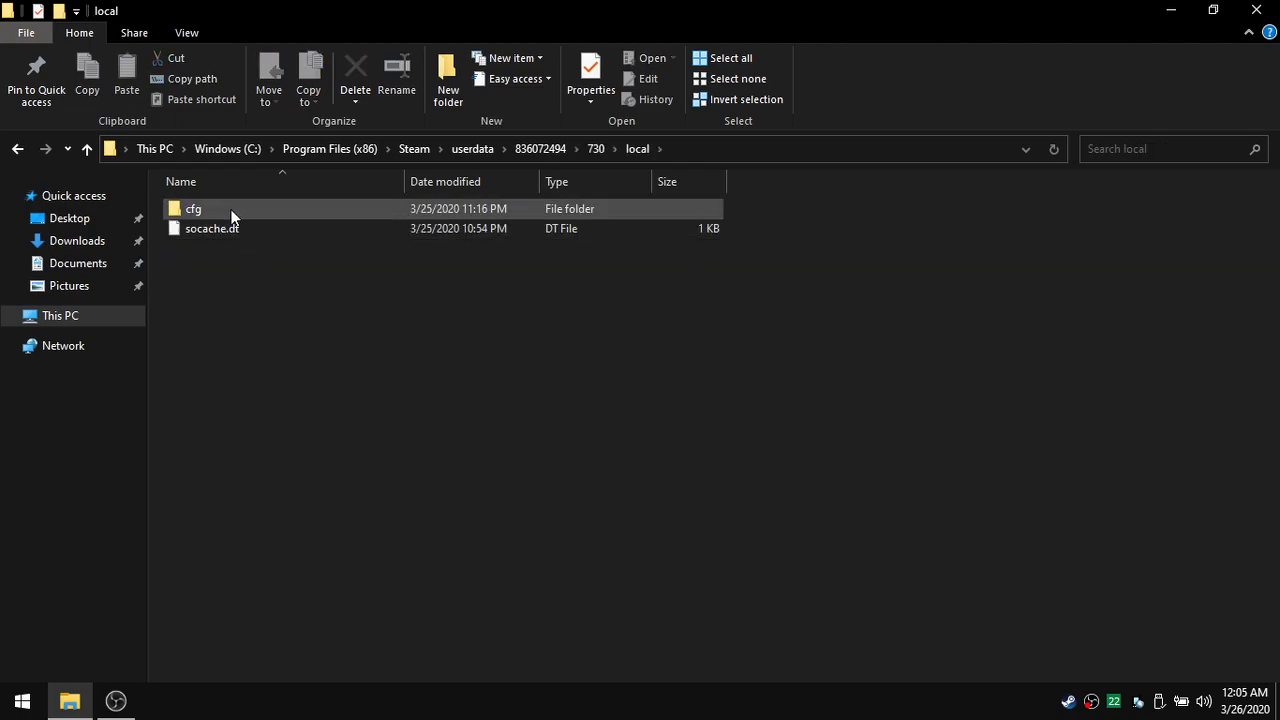
pyautogui.doubleClick(231, 206)
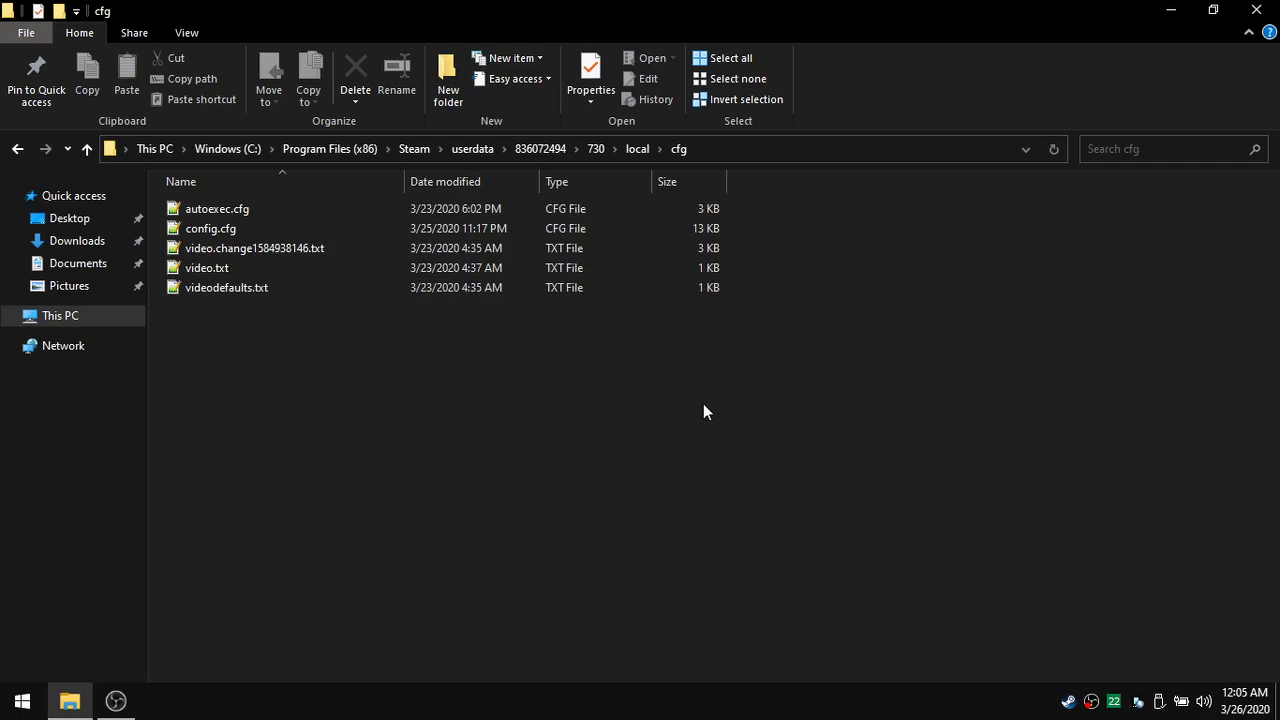
pyautogui.rightClick(474, 367)
pyautogui.click(500, 439)
pyautogui.click(1170, 10)
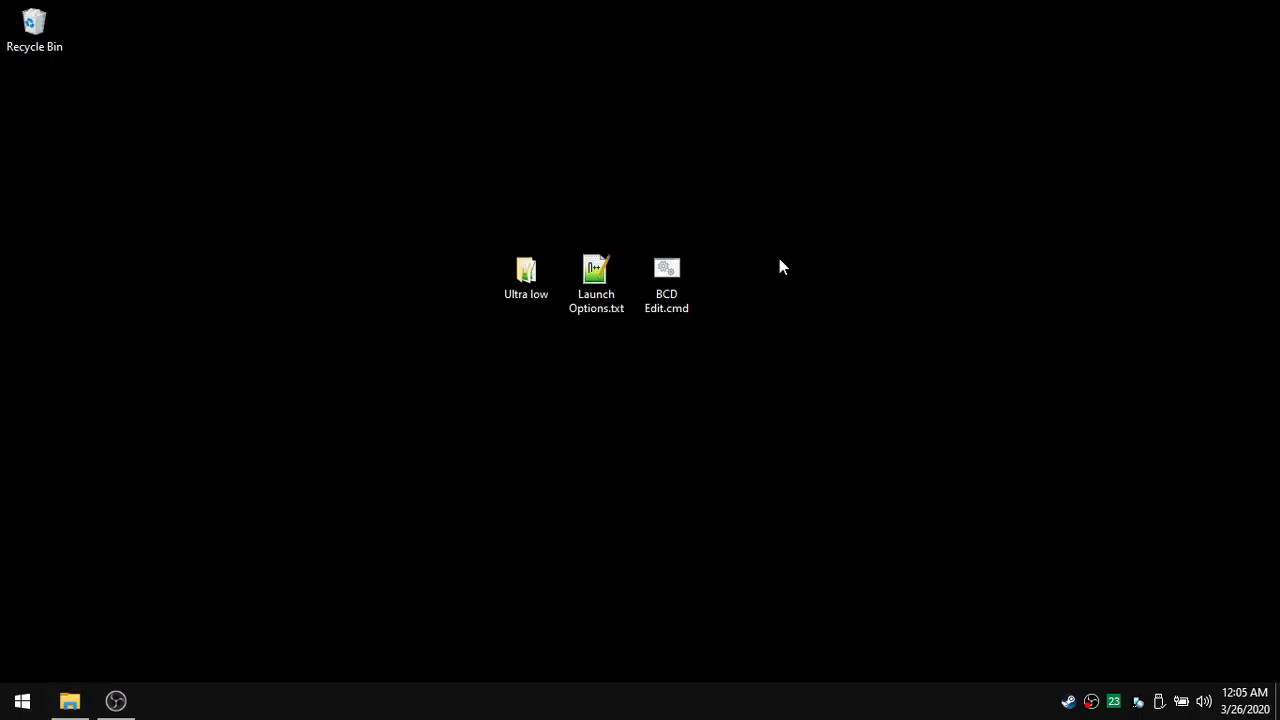
# Step: Copy autoexec.cfg, video.txt and videodefaults.txt from the Ultra low folder on the desktop, and close that folder
pyautogui.doubleClick(527, 273)
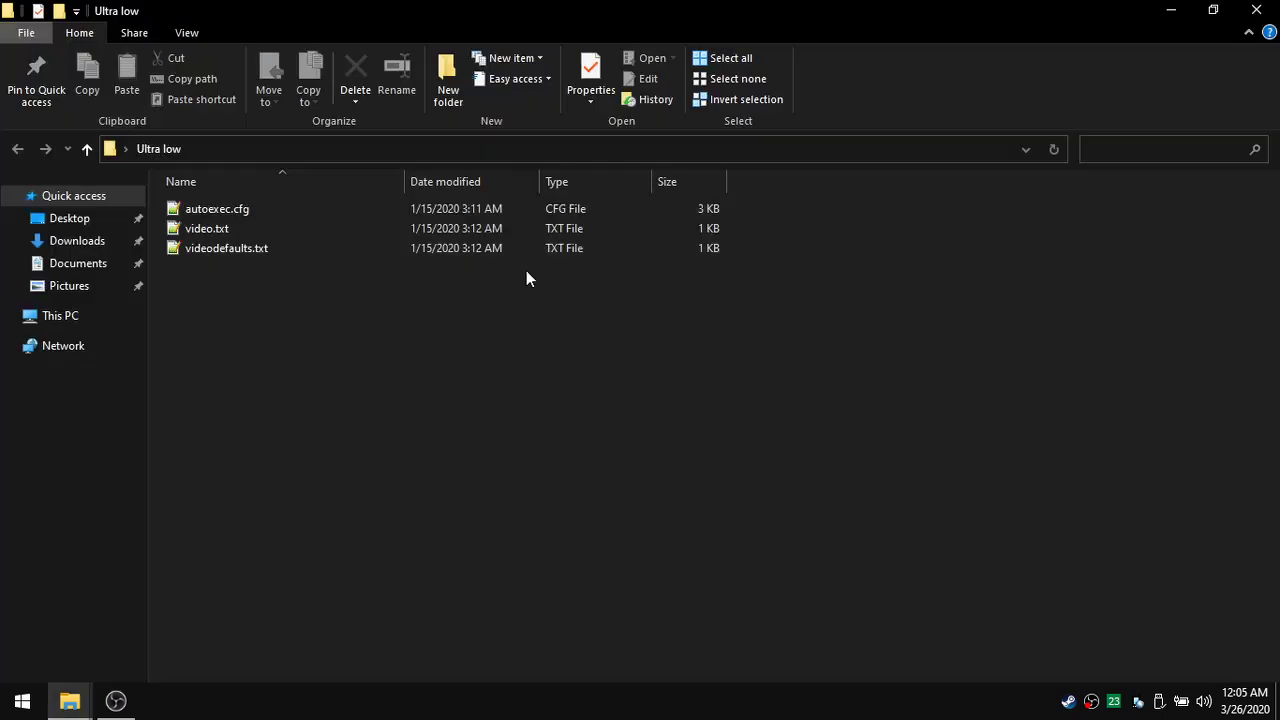
pyautogui.moveTo(339, 298); pyautogui.dragTo(271, 203)
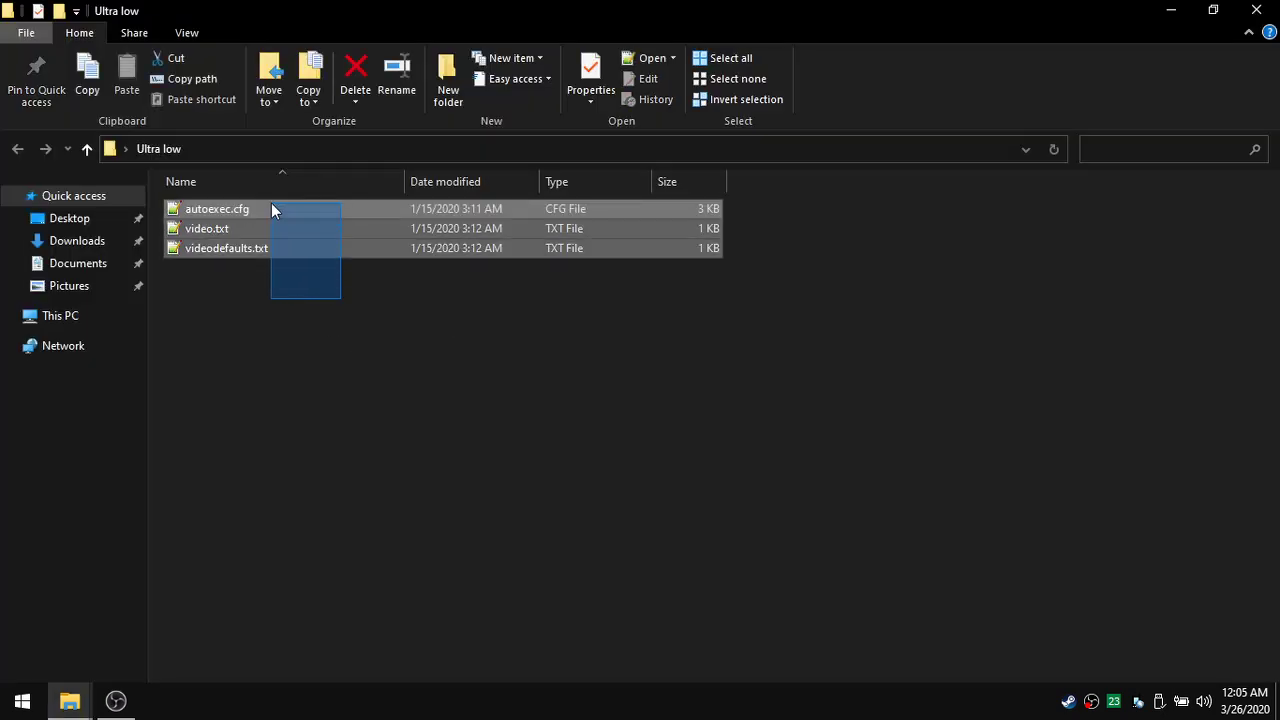
pyautogui.rightClick(271, 203)
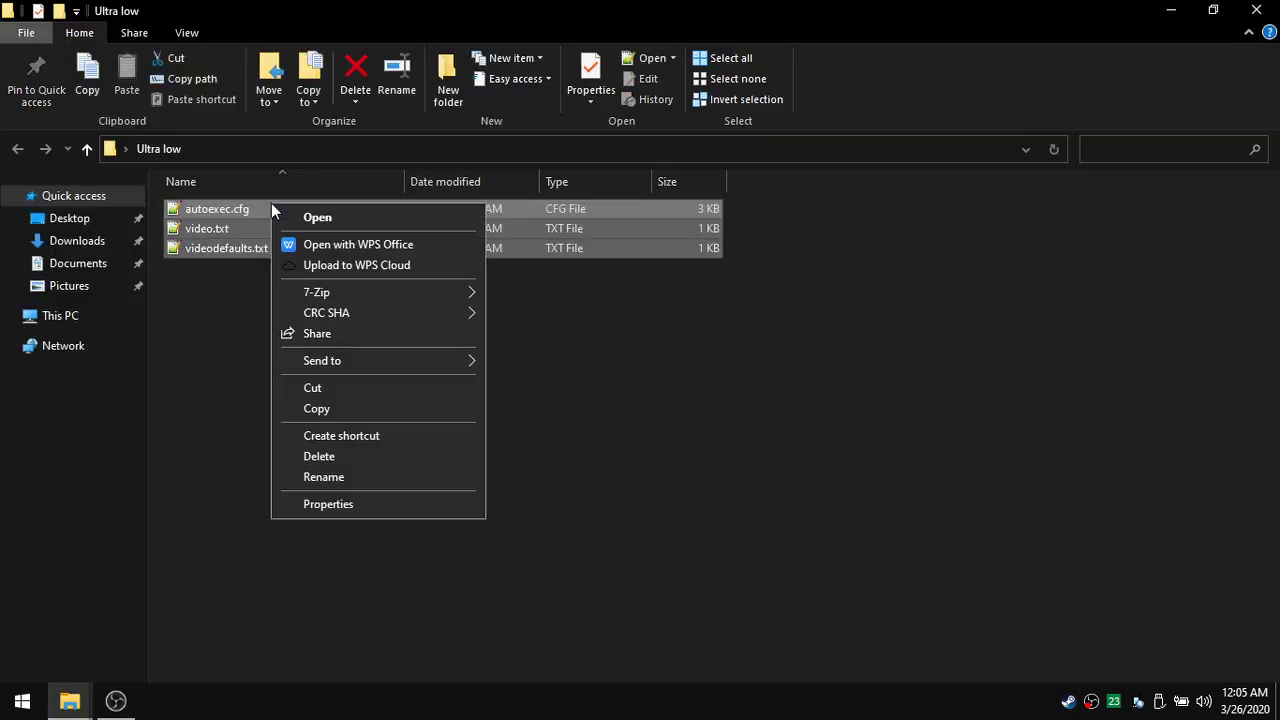
pyautogui.click(314, 410)
pyautogui.click(620, 380)
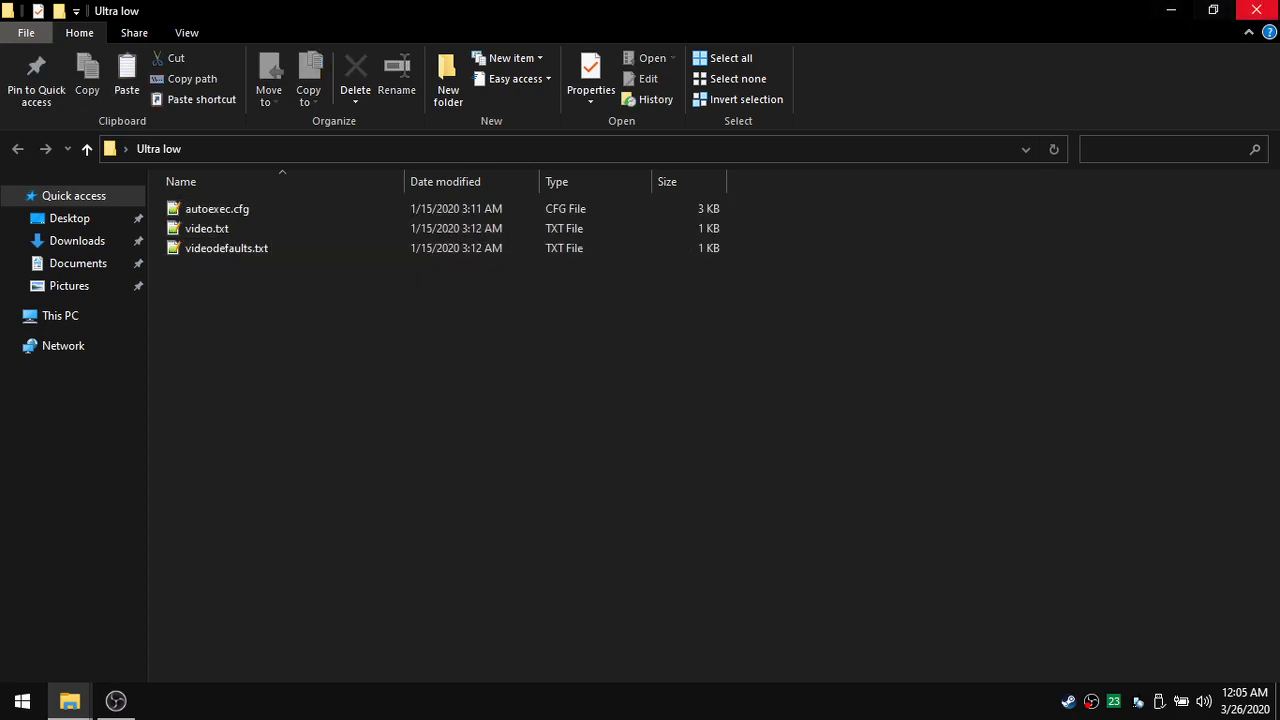
pyautogui.click(1256, 10)
pyautogui.click(386, 386)
# Step: Return to the game's cfg folder, bring up the option to paste the copied files, and close the folder window
pyautogui.click(69, 700)
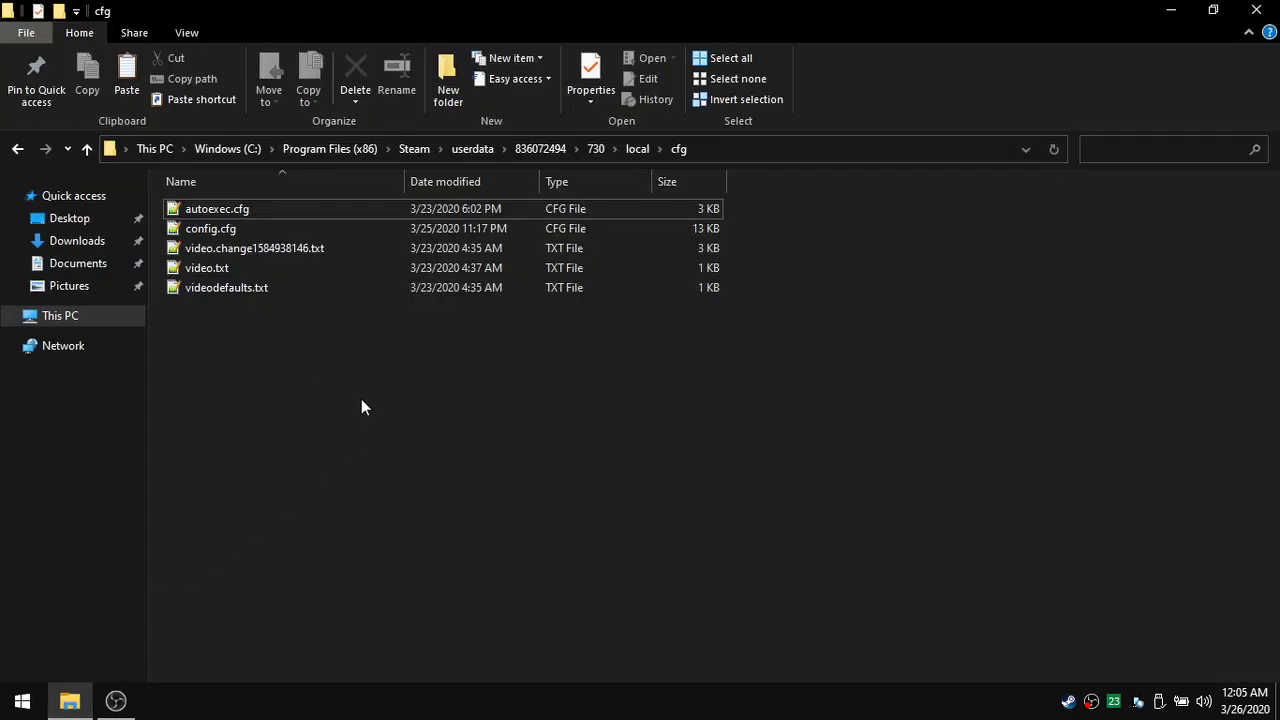
pyautogui.rightClick(287, 351)
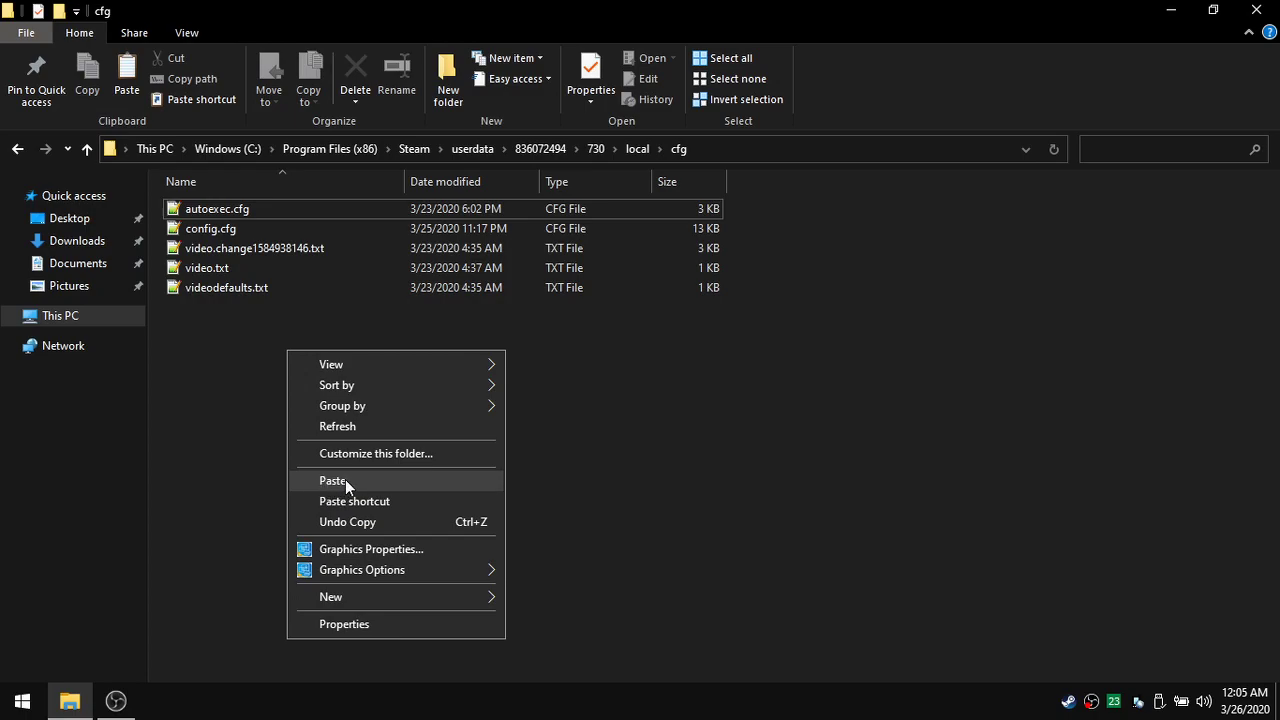
pyautogui.click(720, 431)
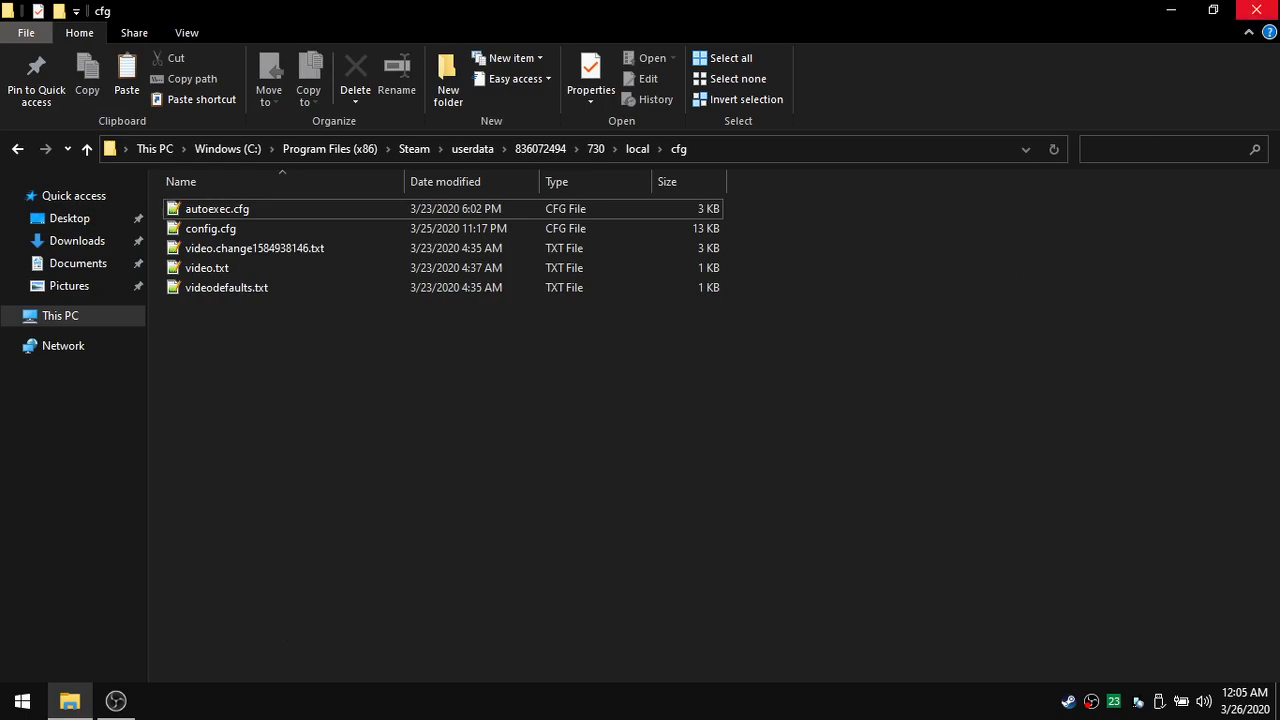
pyautogui.click(1256, 10)
pyautogui.rightClick(776, 183)
pyautogui.click(813, 237)
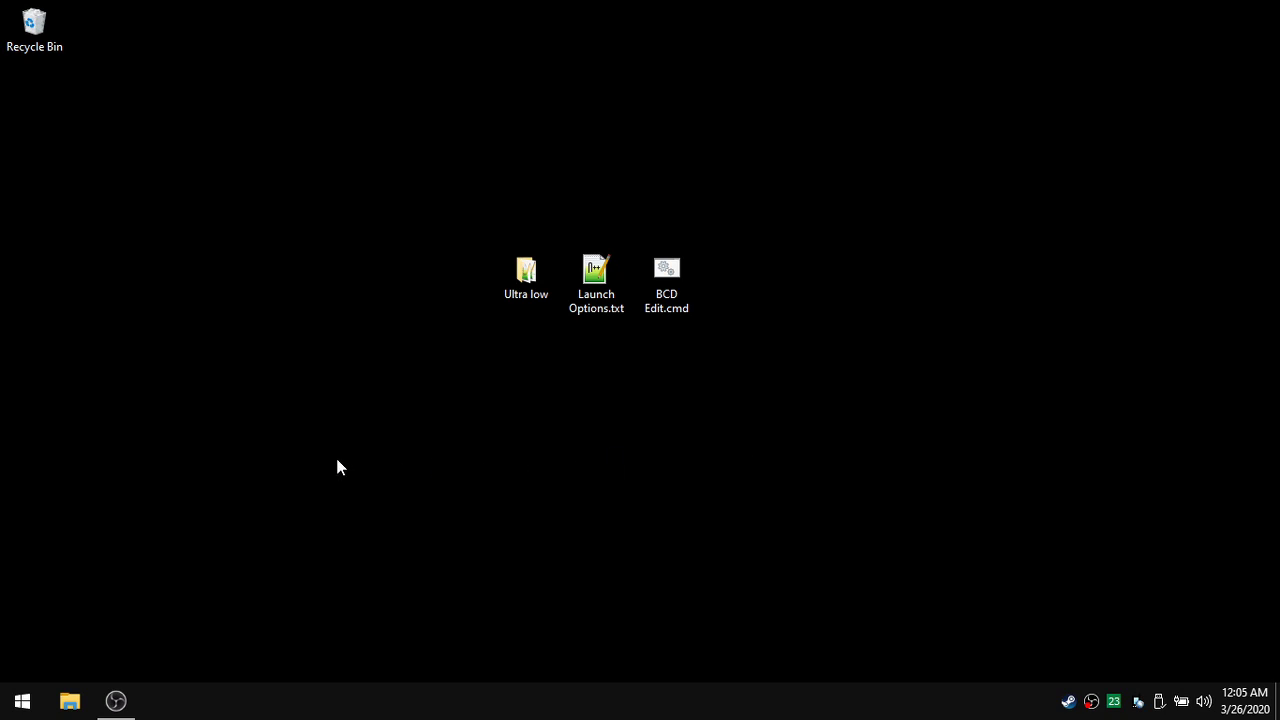
# Step: Open NVIDIA Control Panel from the Hardware and Sound category of the Windows Control Panel
pyautogui.press('super+r')
pyautogui.write('contr')
pyautogui.press('Return')
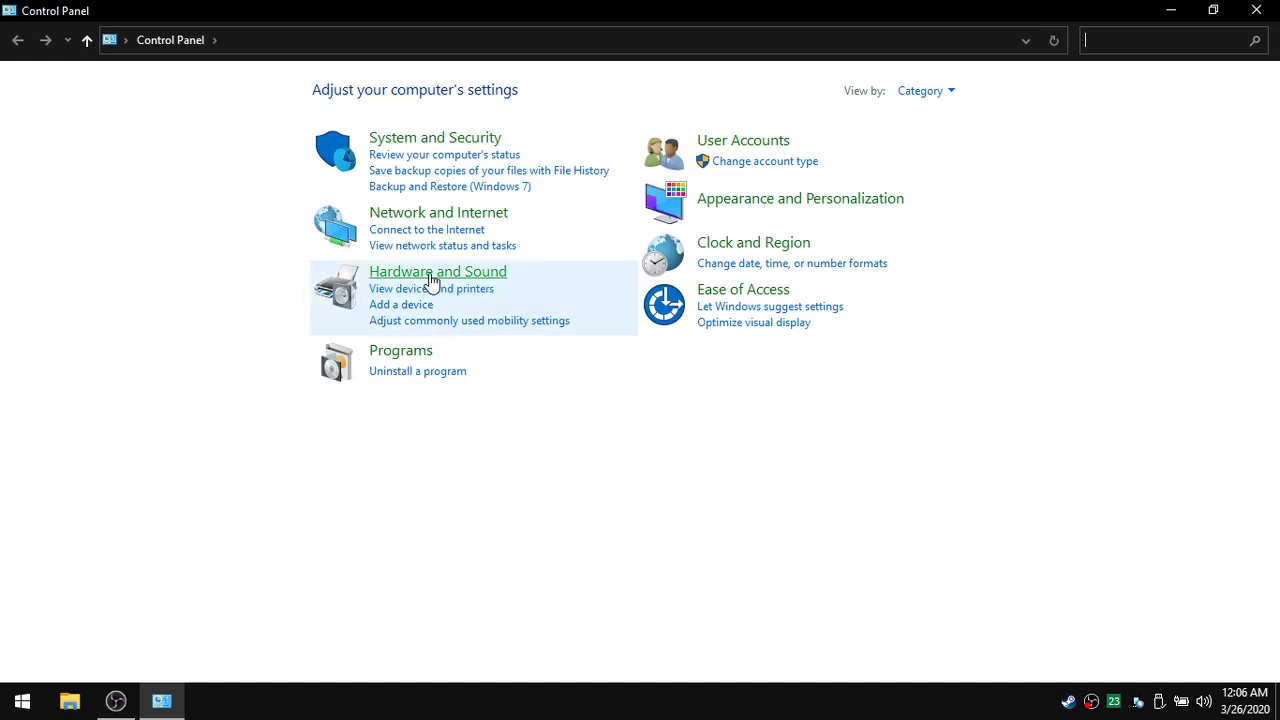
pyautogui.click(429, 274)
pyautogui.click(312, 343)
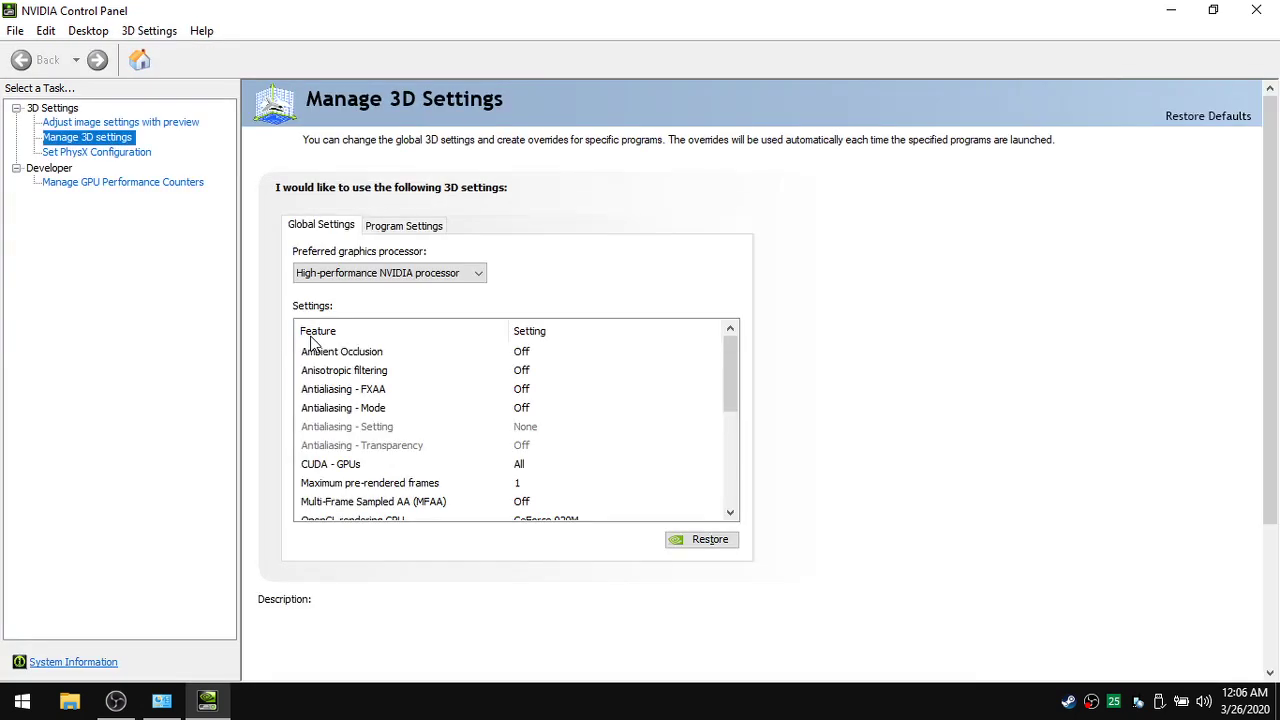
# Step: Select Counter-strike: Global Offensive (csgo.exe) as the program to customize in the program-specific 3D settings
pyautogui.click(404, 226)
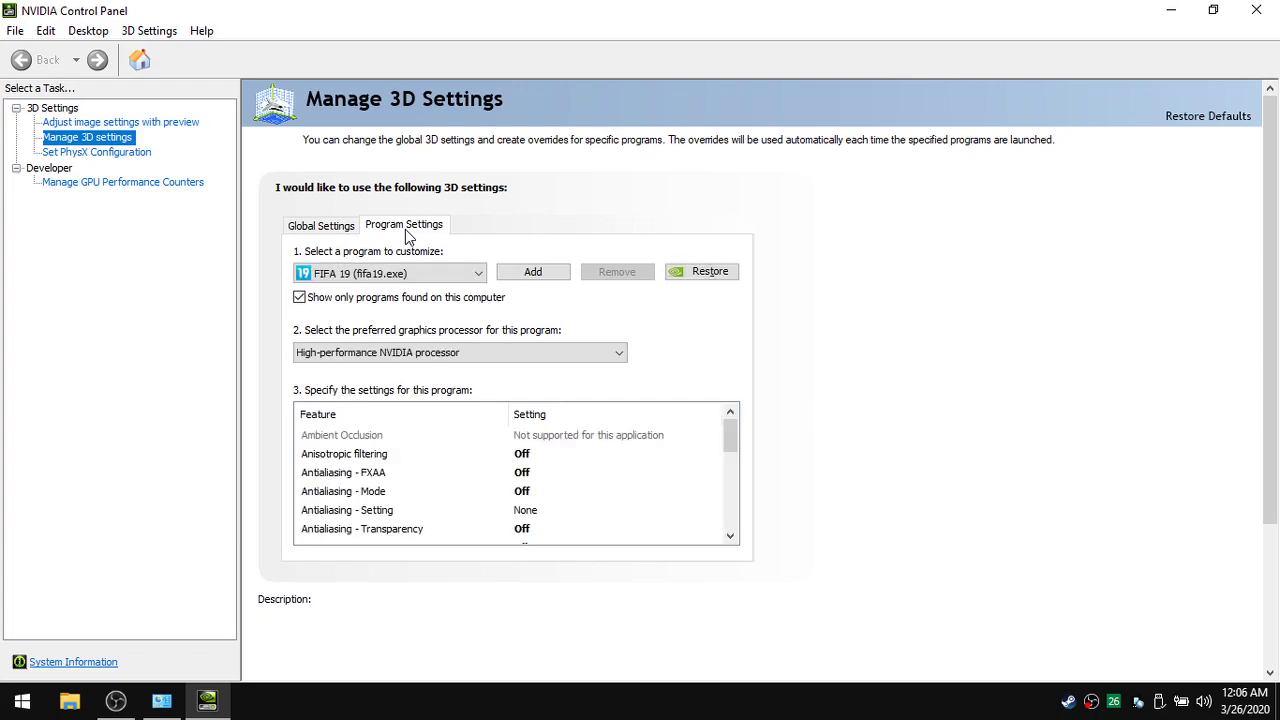
pyautogui.click(480, 273)
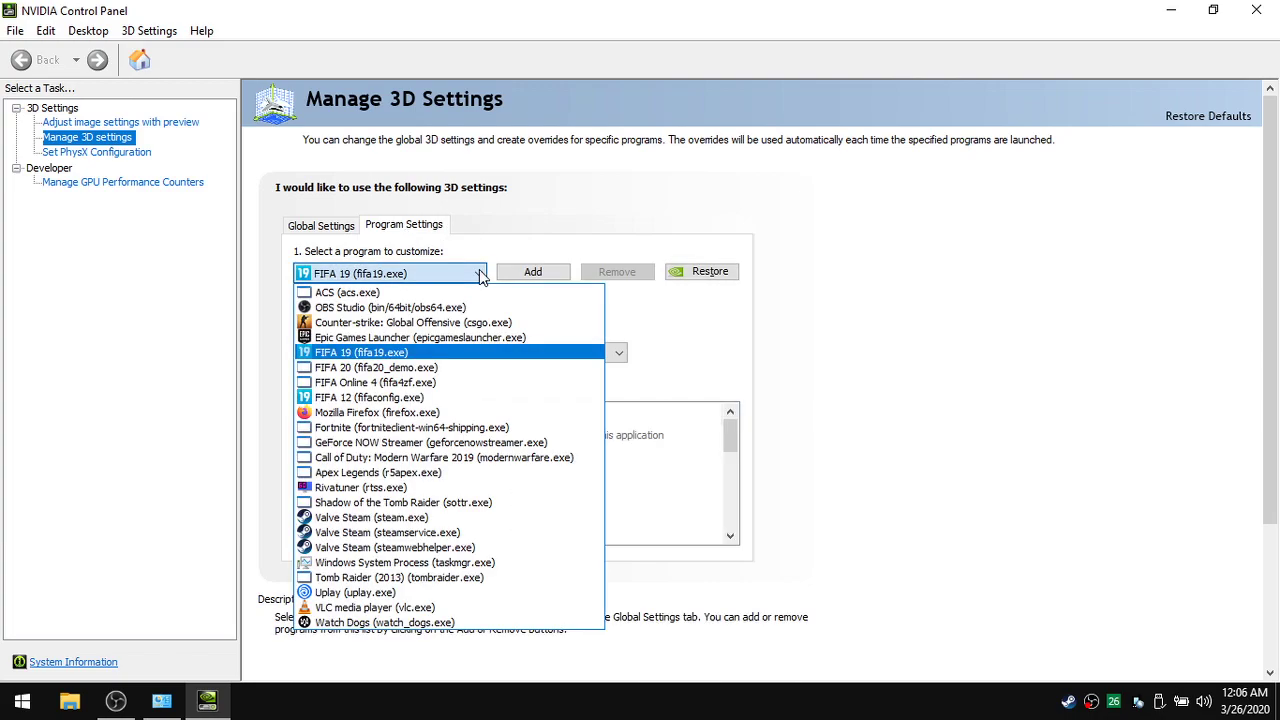
pyautogui.click(478, 326)
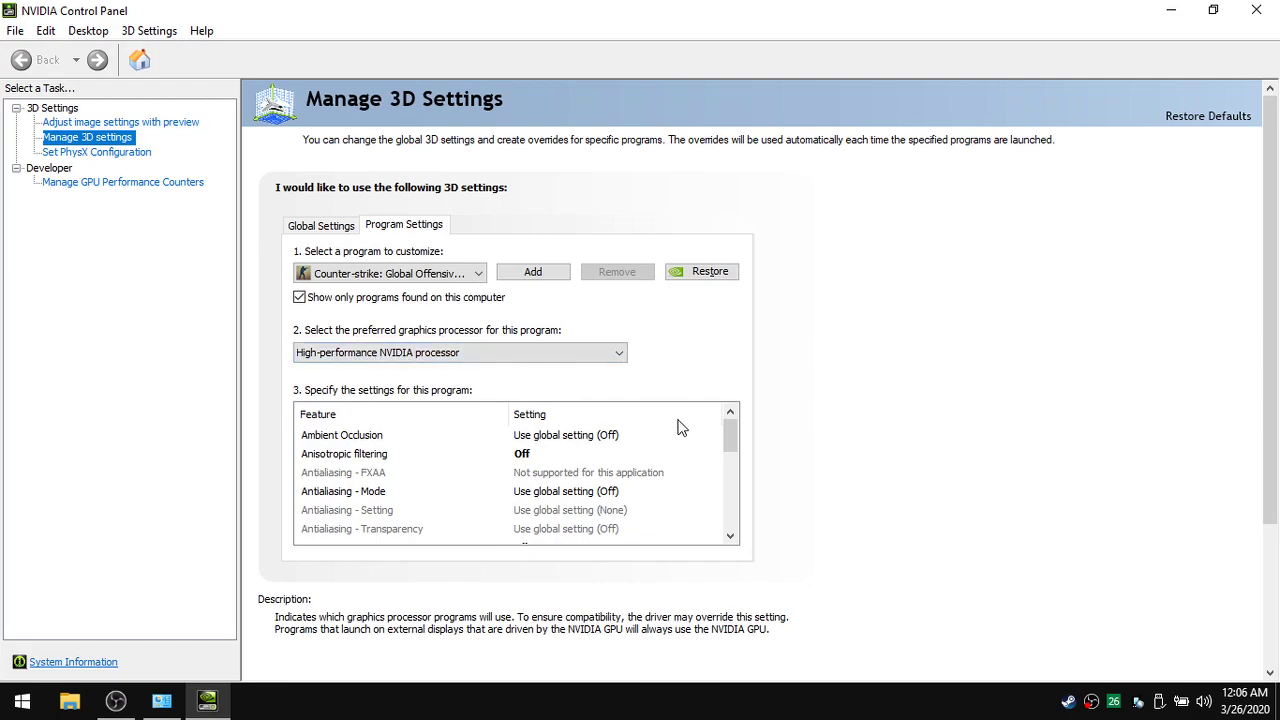
# Step: Review the game's 3D settings, and set Multi-Frame Sampled AA (MFAA) to Off
pyautogui.moveTo(729, 436); pyautogui.dragTo(733, 524)
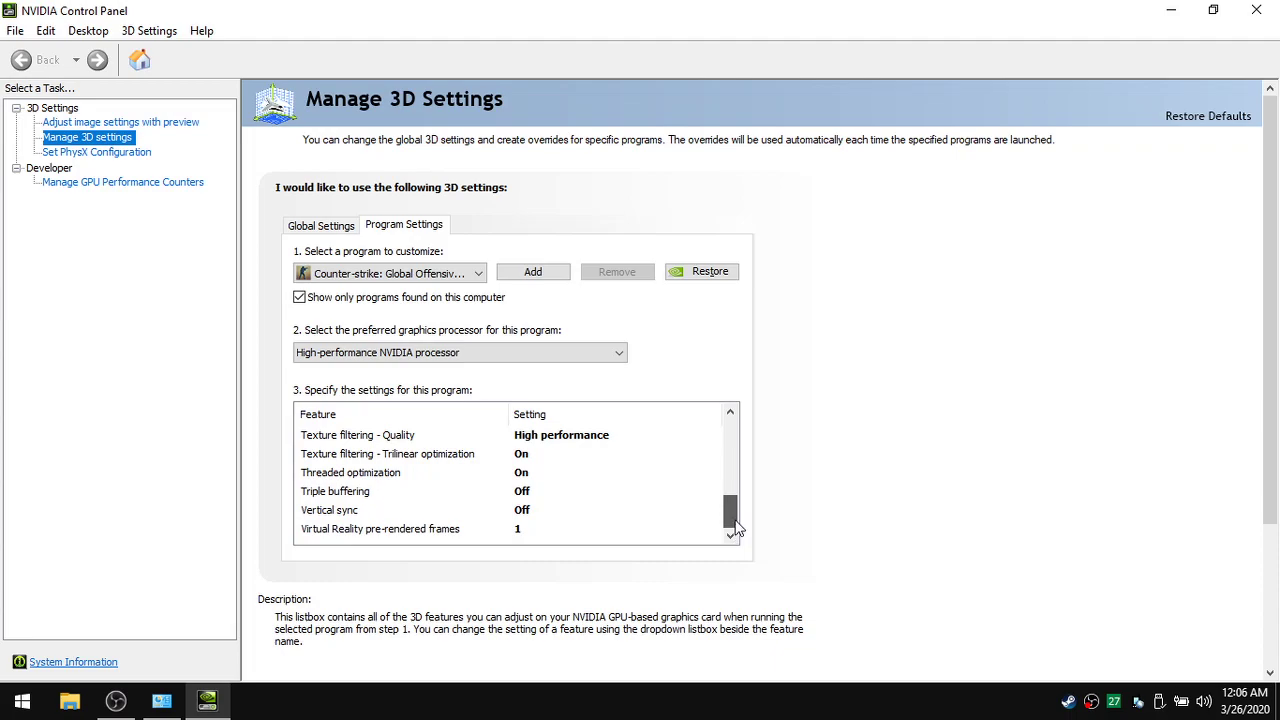
pyautogui.moveTo(734, 510); pyautogui.dragTo(733, 466)
pyautogui.click(625, 472)
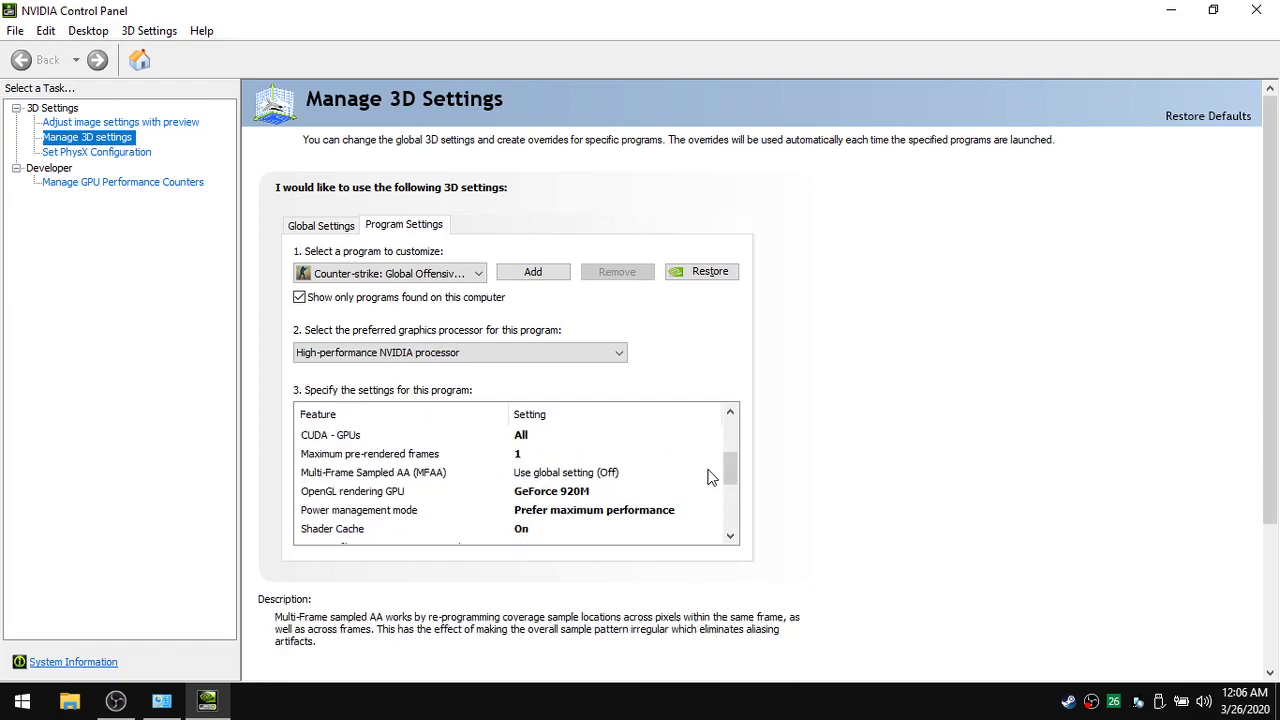
pyautogui.click(575, 472)
pyautogui.click(560, 507)
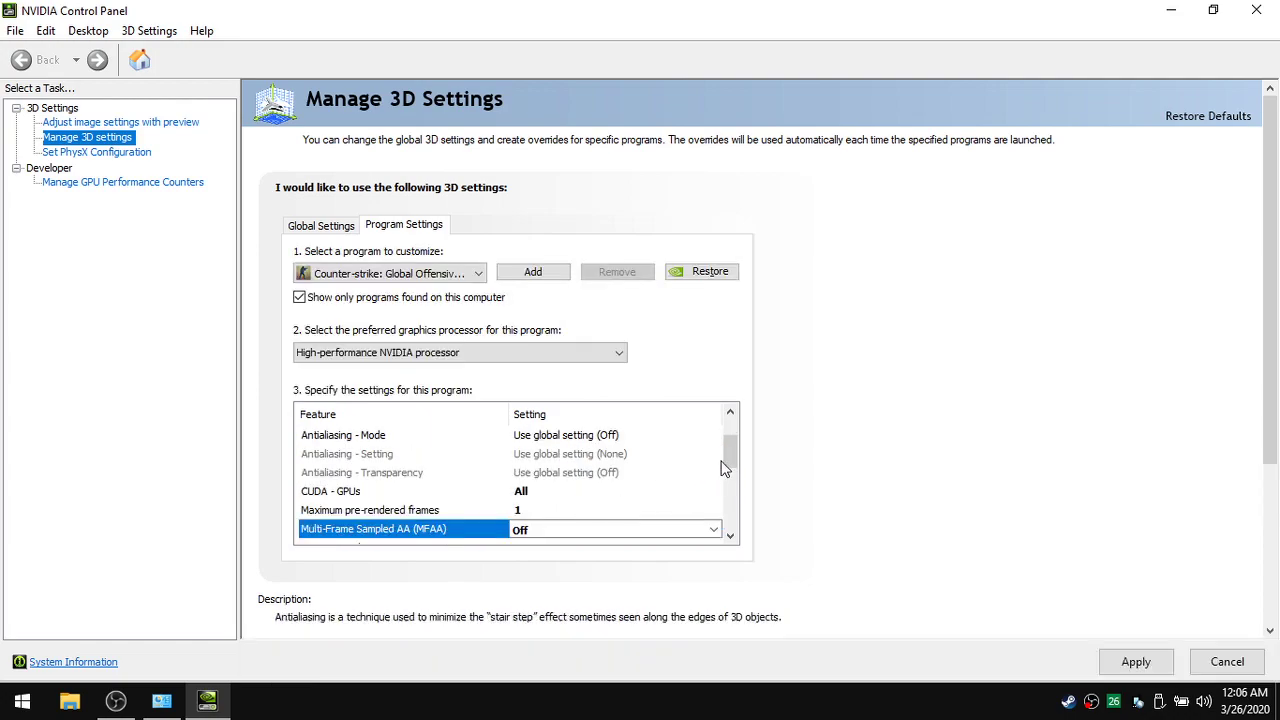
# Step: Set Antialiasing - Mode to Use global setting (Off) for the game
pyautogui.moveTo(734, 458)
pyautogui.mouseDown()
pyautogui.moveTo(733, 530)
pyautogui.moveTo(732, 444)
pyautogui.mouseUp()
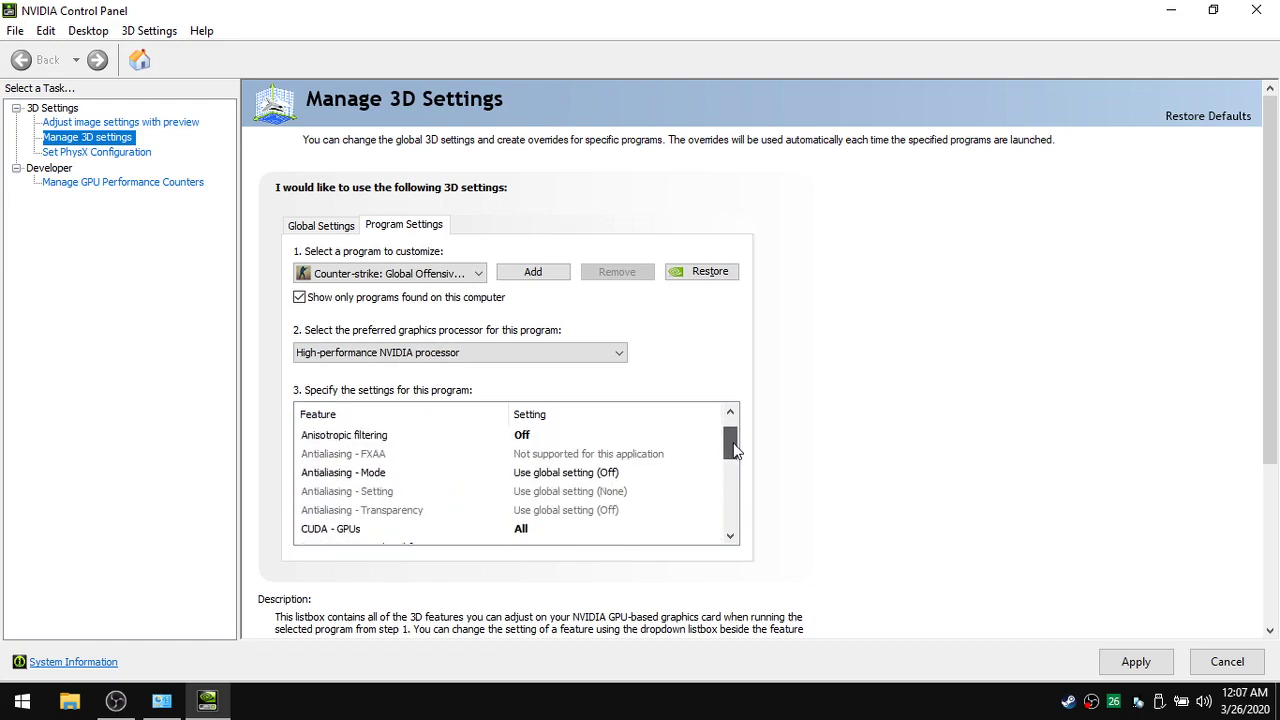
pyautogui.click(583, 473)
pyautogui.click(580, 494)
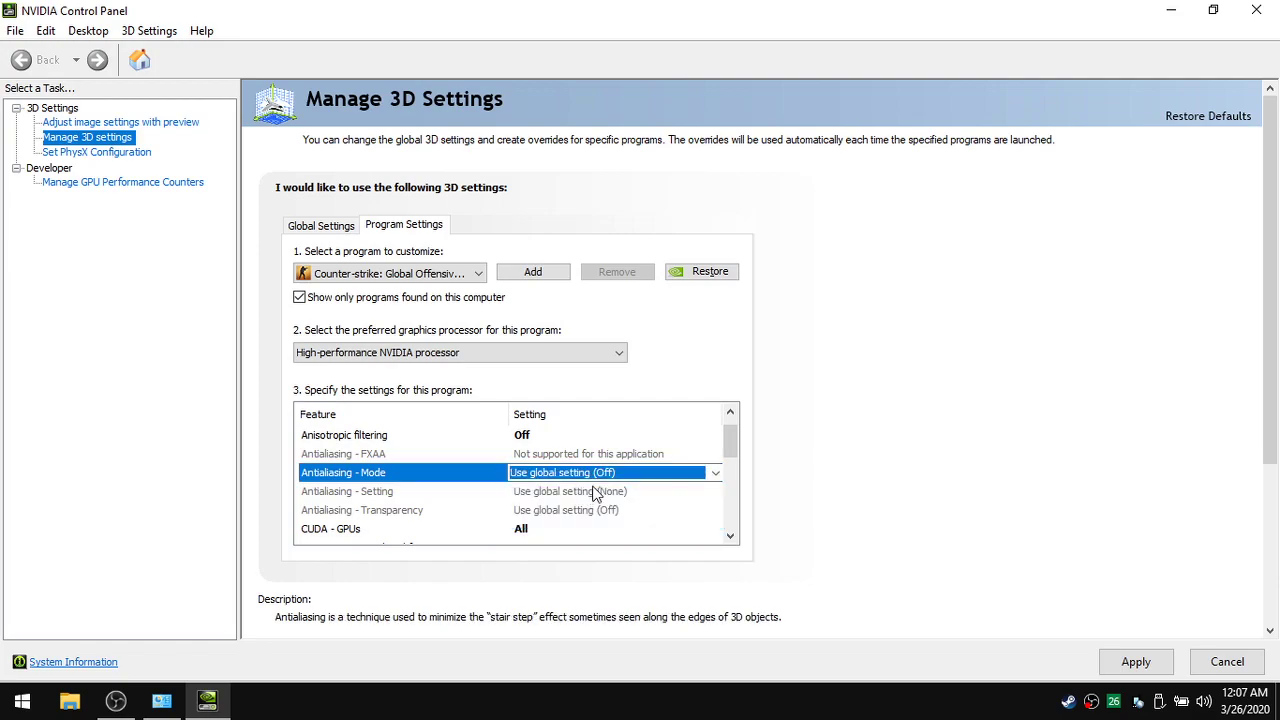
# Step: Set Ambient Occlusion to Off for the game, and apply the changed 3D settings
pyautogui.moveTo(730, 446); pyautogui.dragTo(730, 432)
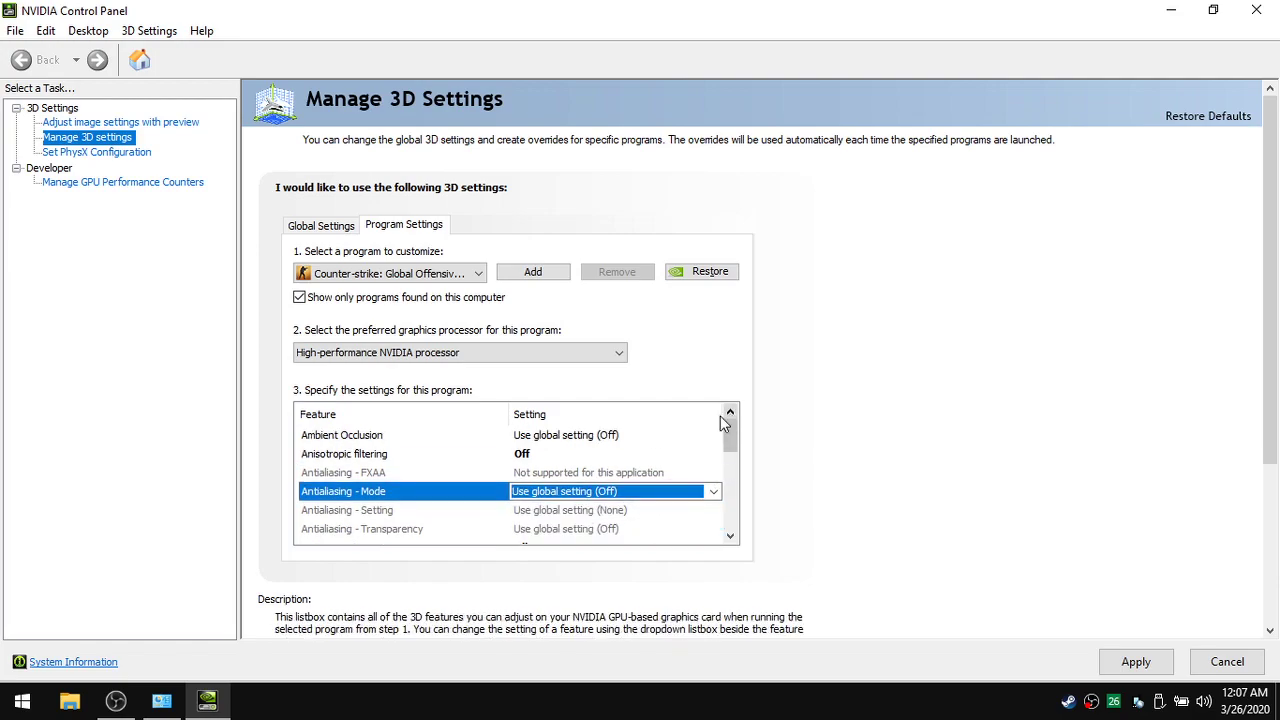
pyautogui.click(563, 437)
pyautogui.click(572, 466)
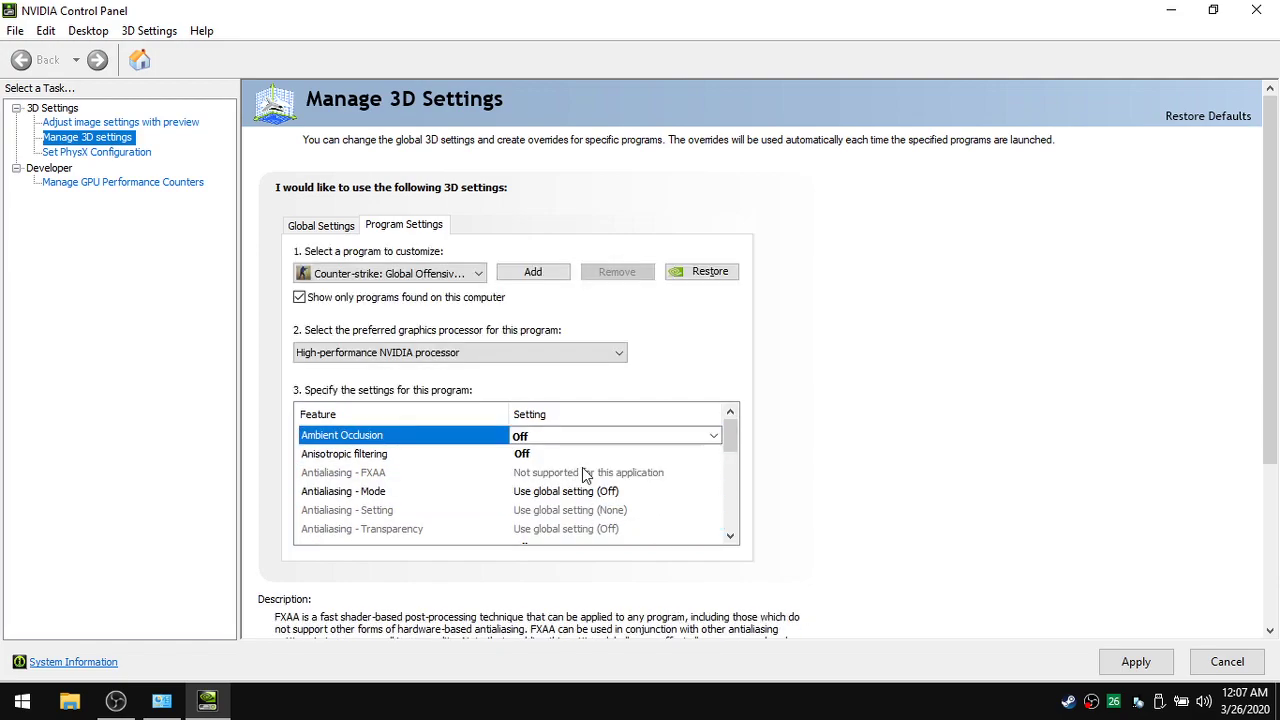
pyautogui.moveTo(733, 425); pyautogui.dragTo(727, 590)
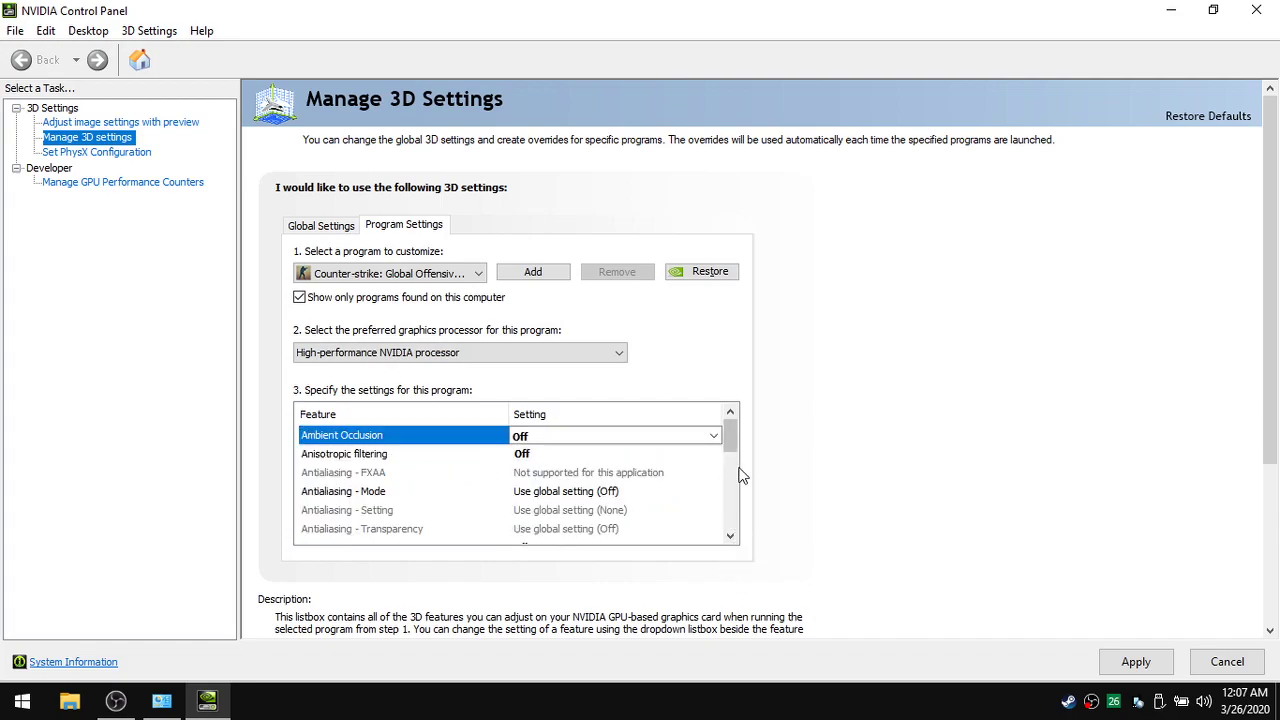
pyautogui.click(1138, 663)
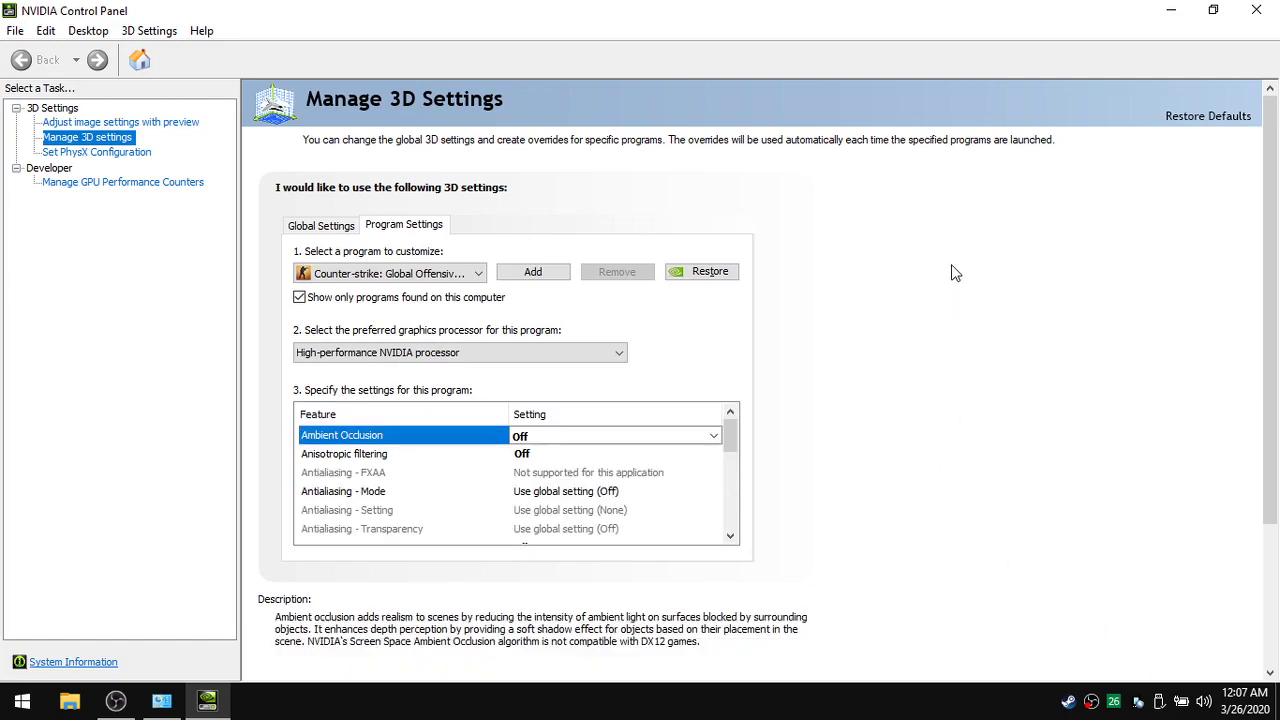
# Step: Close NVIDIA Control Panel and the Hardware and Sound window, and refresh the desktop
pyautogui.click(1256, 10)
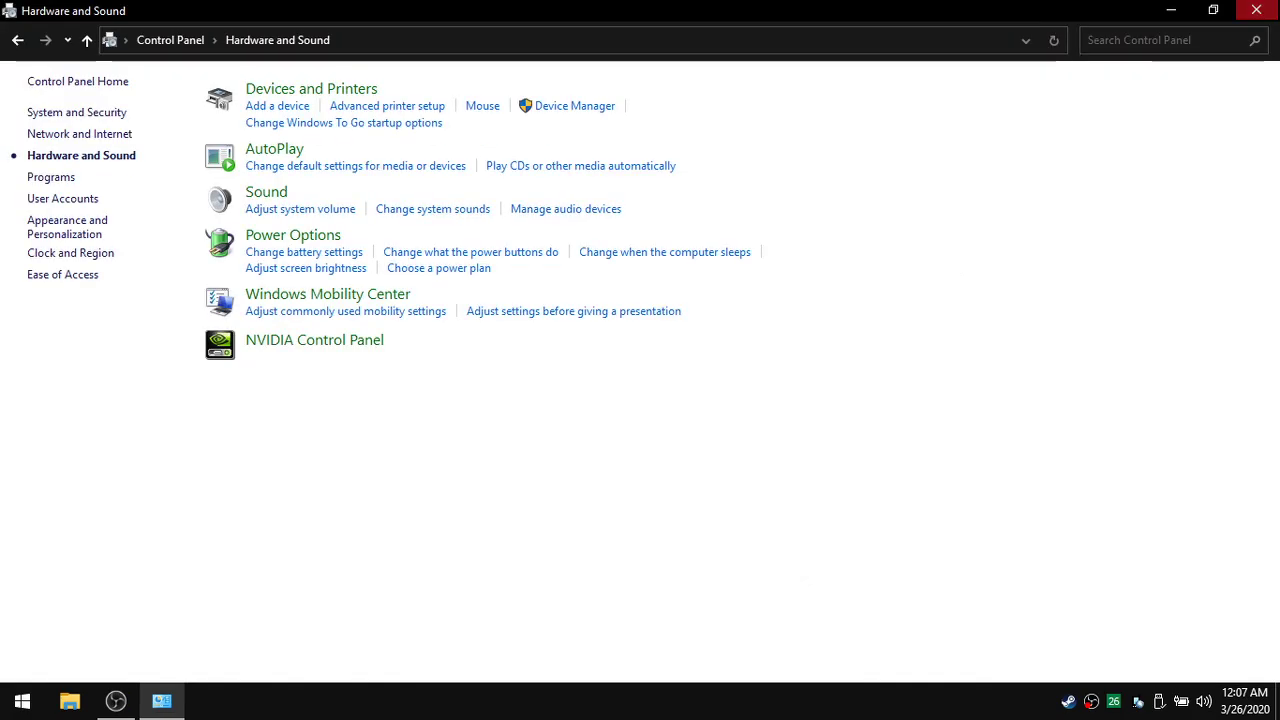
pyautogui.click(1256, 10)
pyautogui.rightClick(852, 198)
pyautogui.click(906, 252)
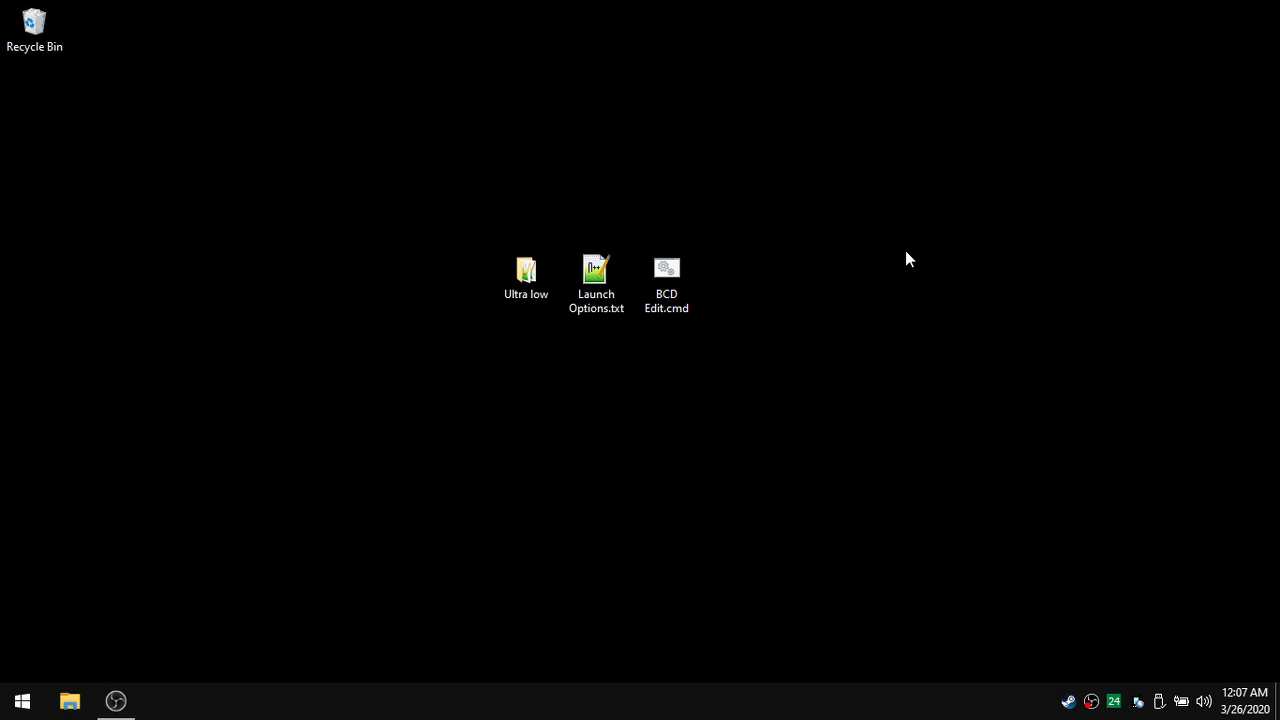
# Step: Open the BCD Edit.cmd script for editing, review all its bcdedit commands down to the pause line, and close it
pyautogui.rightClick(660, 289)
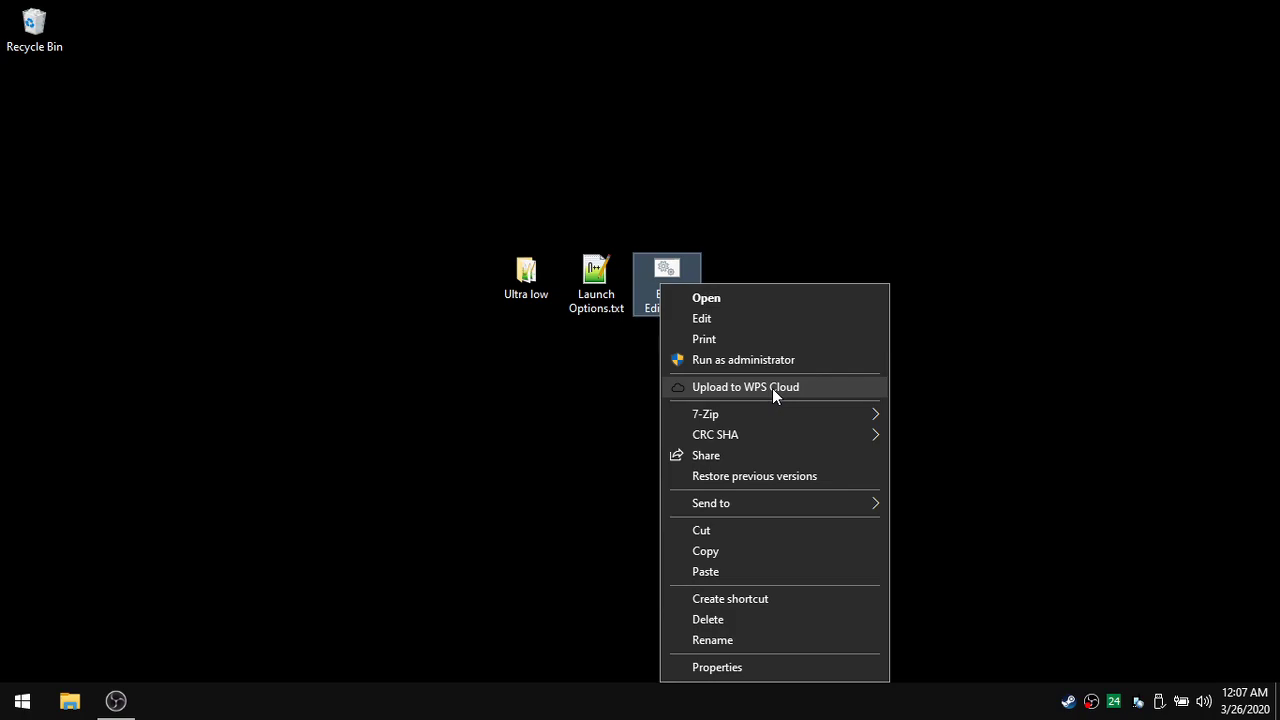
pyautogui.click(755, 318)
pyautogui.click(1126, 114)
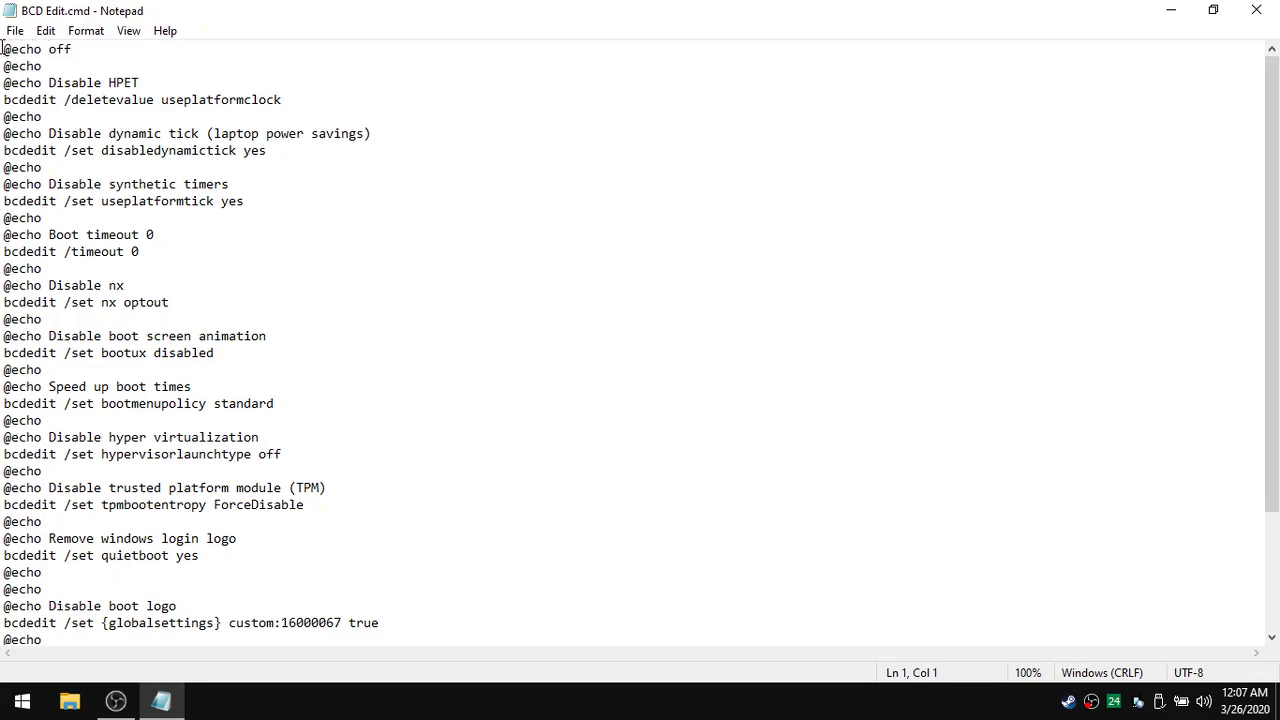
pyautogui.moveTo(2, 48); pyautogui.dragTo(62, 614)
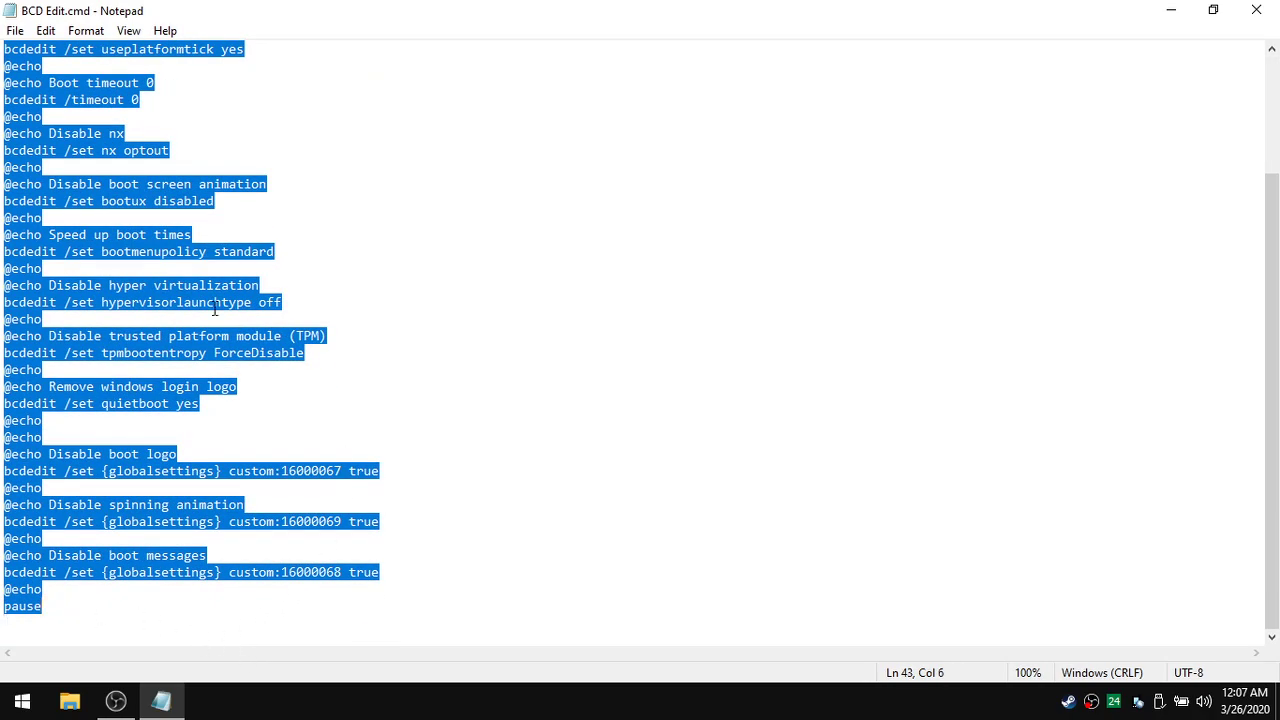
pyautogui.click(49, 609)
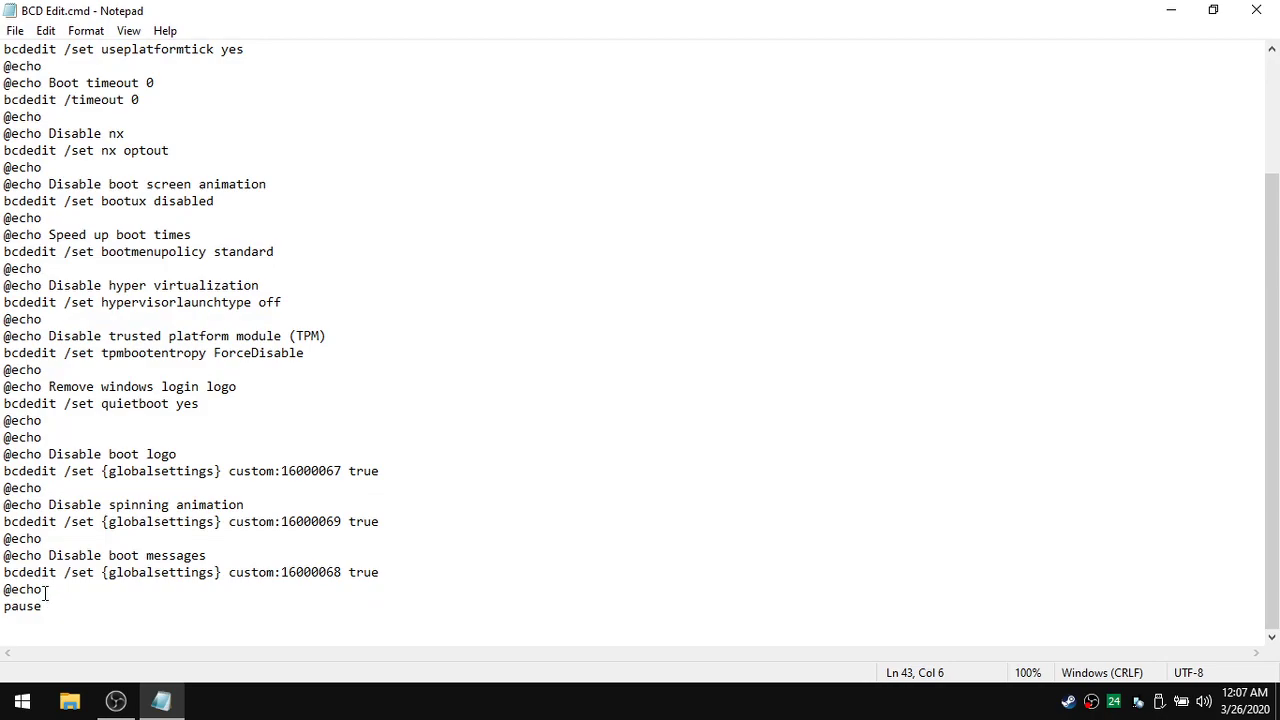
pyautogui.scroll(3, 542, 443)
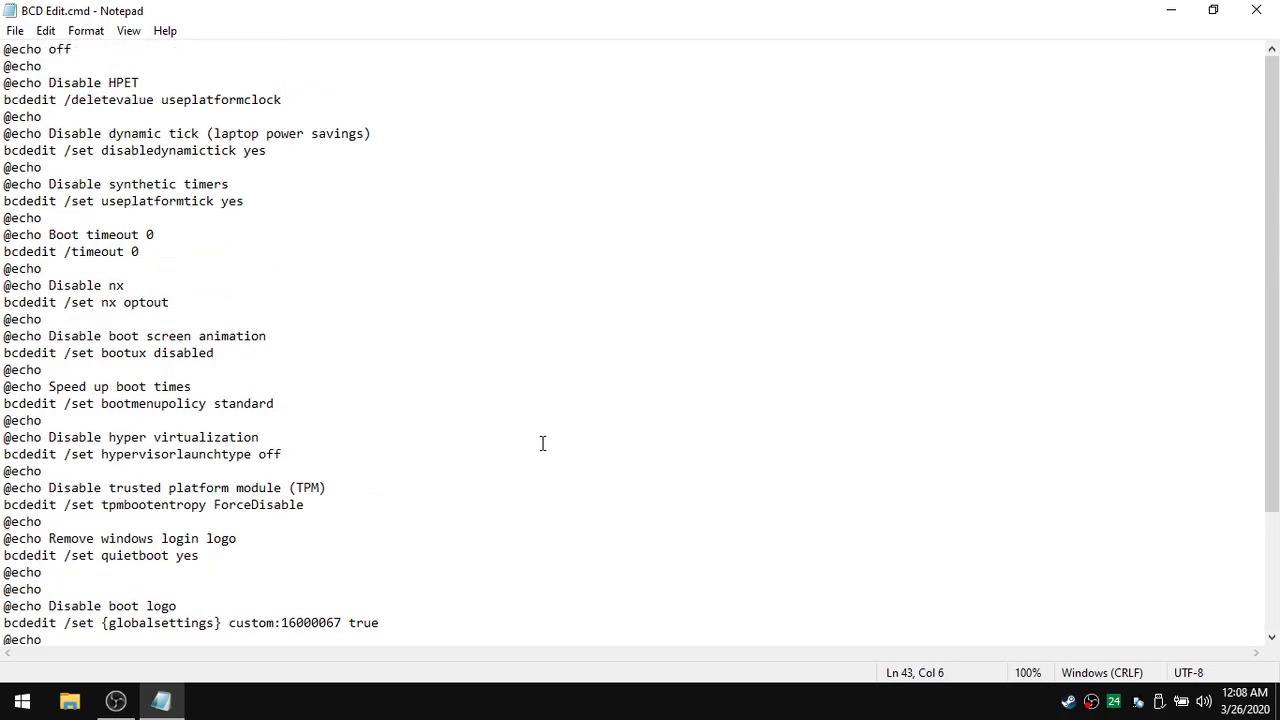
pyautogui.scroll(-1, 542, 443)
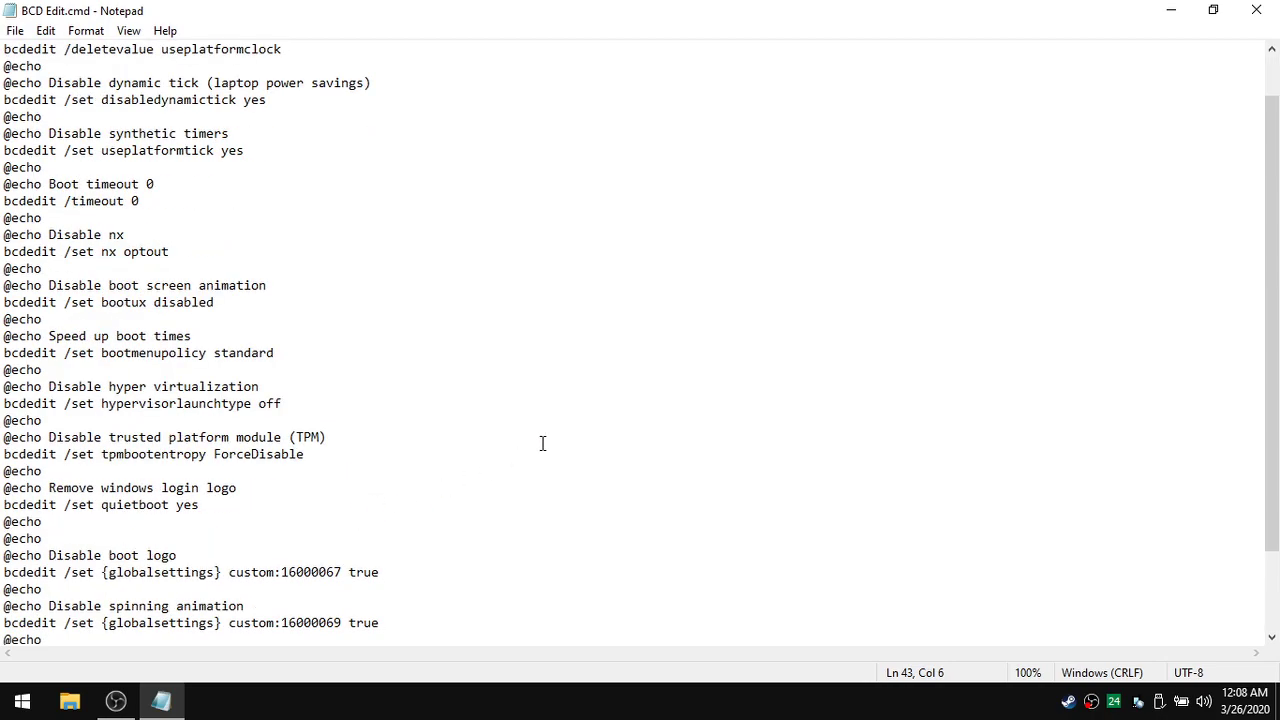
pyautogui.scroll(-1, 542, 443)
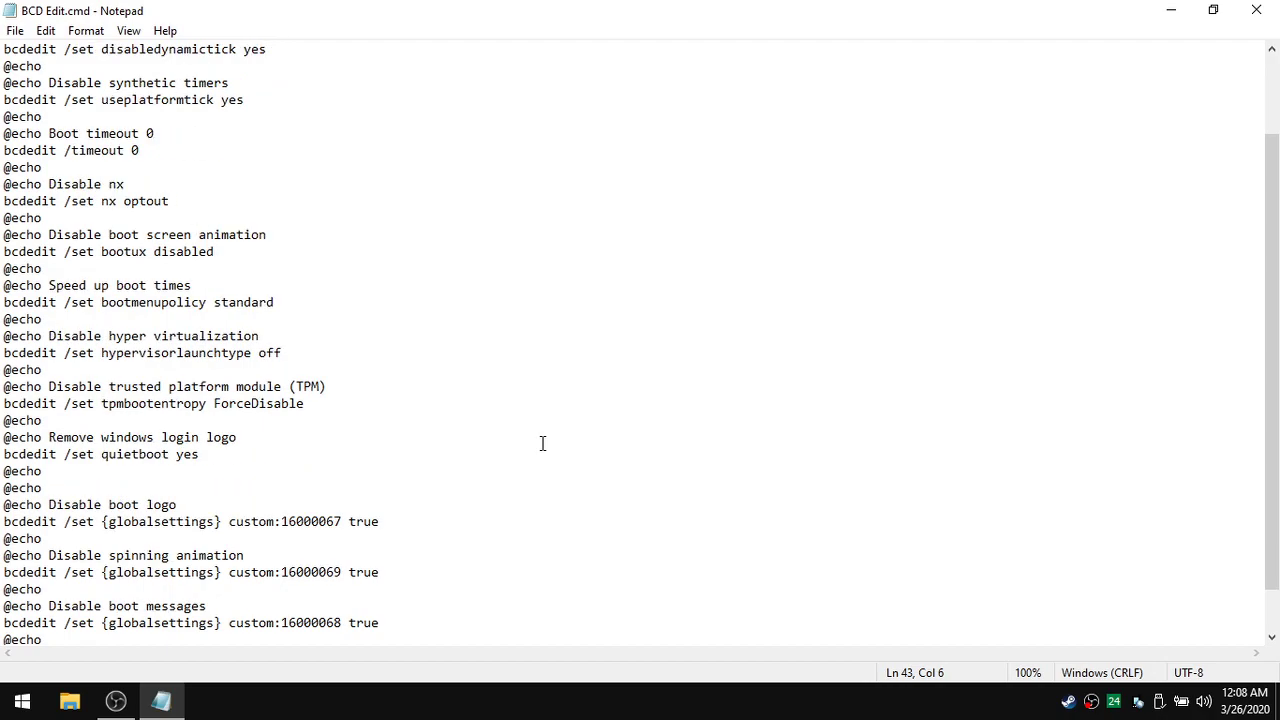
pyautogui.scroll(-1, 542, 443)
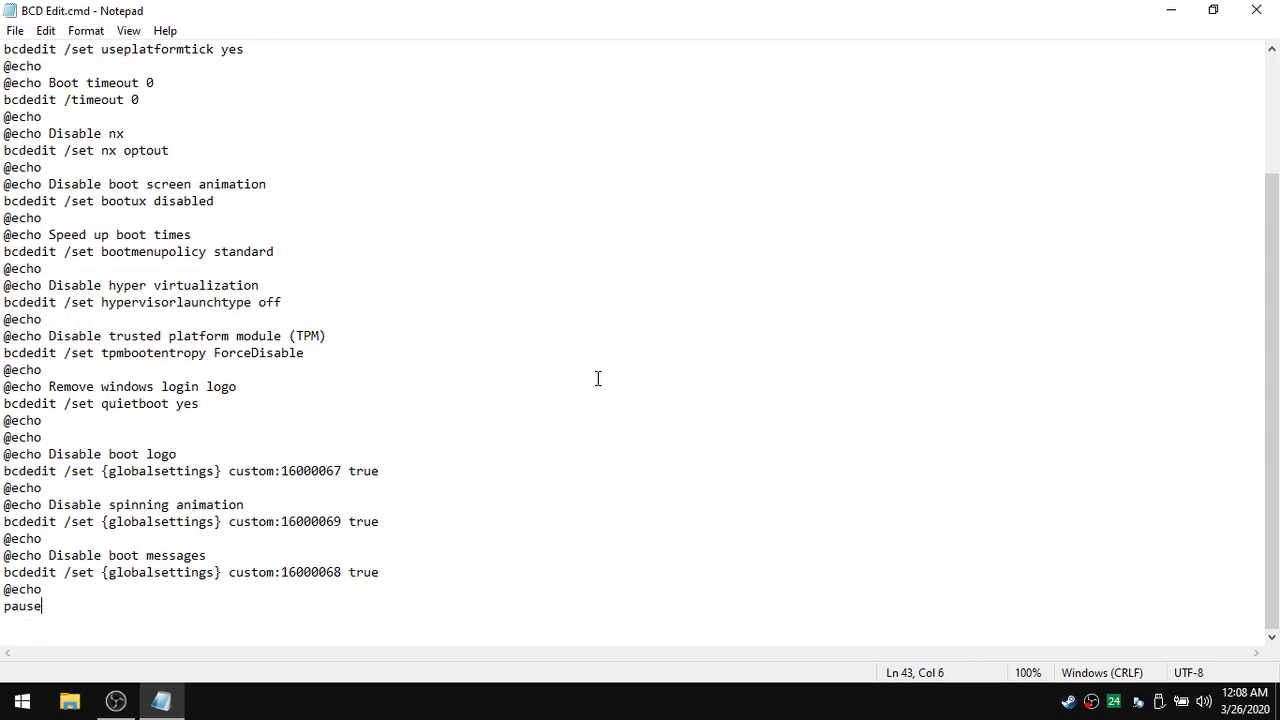
pyautogui.click(1256, 10)
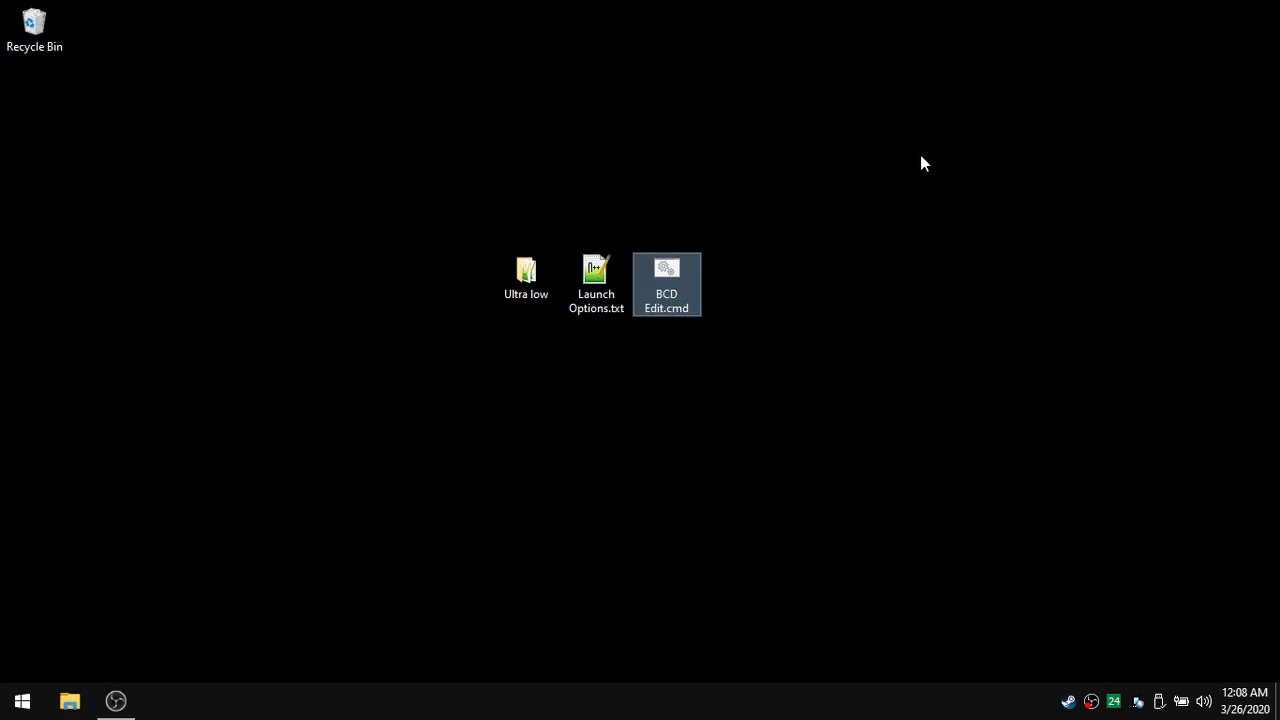
pyautogui.rightClick(880, 160)
pyautogui.click(926, 211)
pyautogui.rightClick(665, 276)
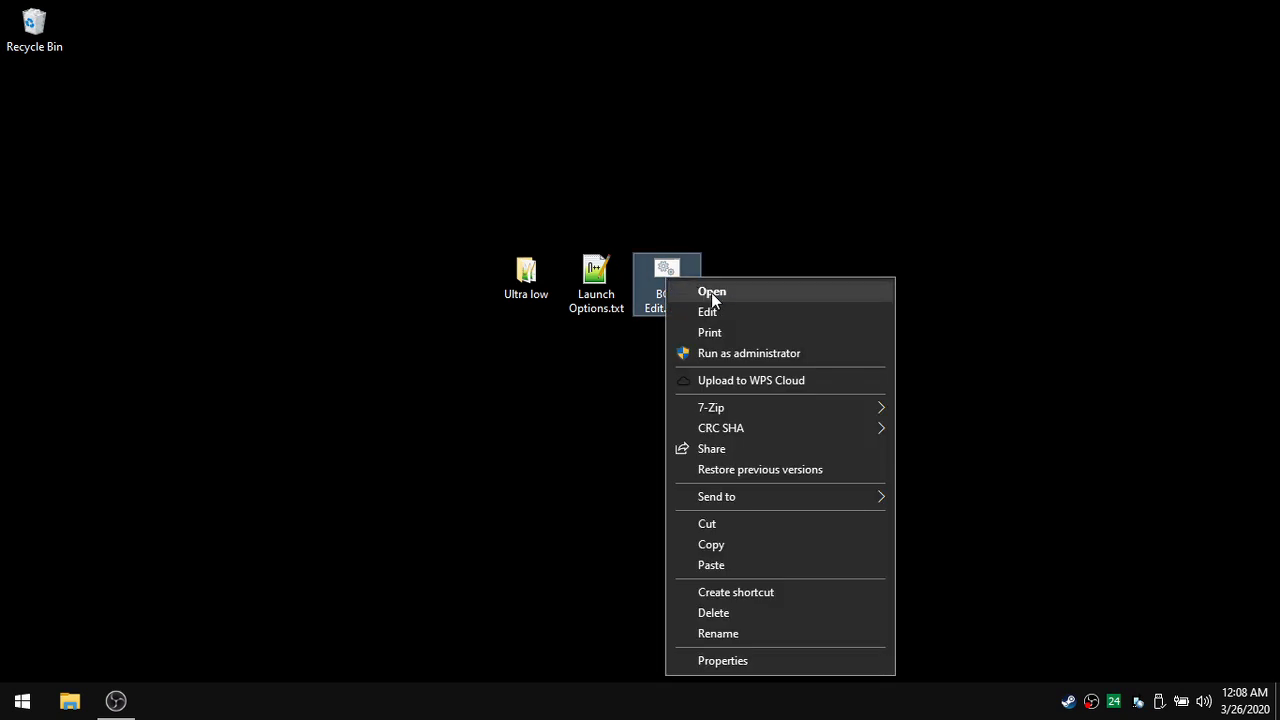
pyautogui.click(823, 163)
pyautogui.rightClick(775, 190)
pyautogui.click(830, 246)
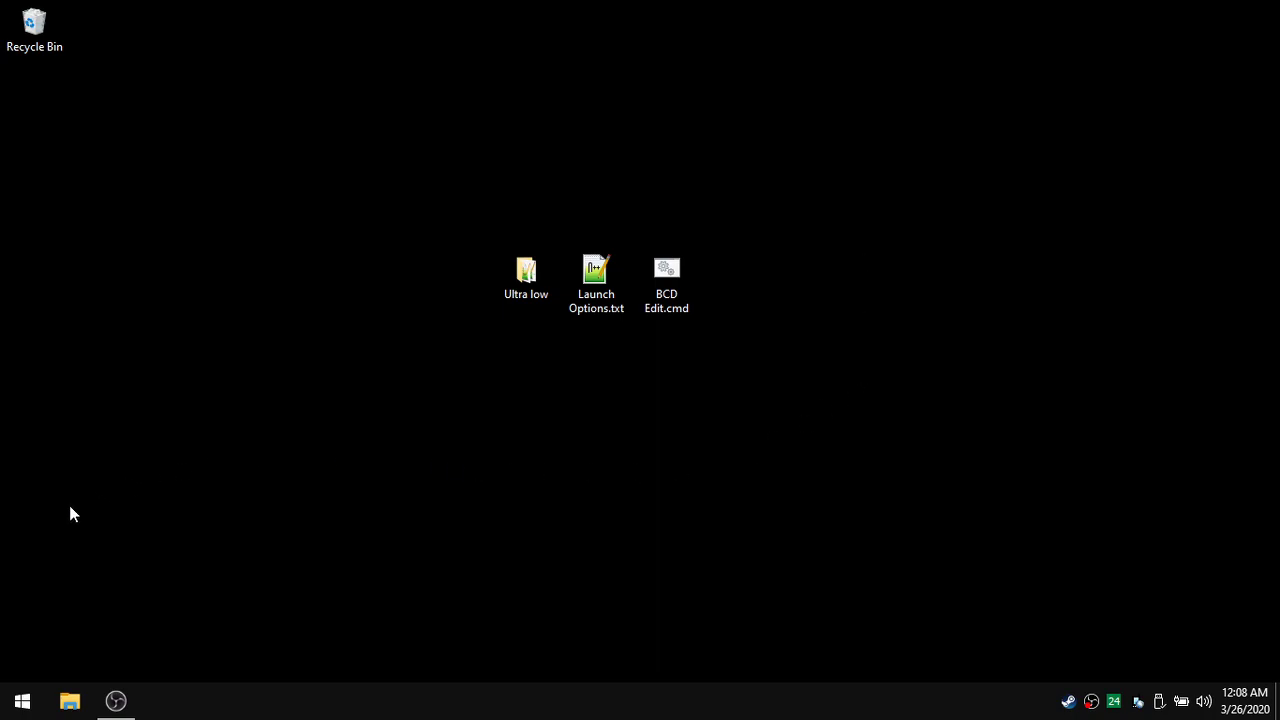
# Step: Switch to Firefox, check the hardware acceleration setting under Performance in its options, then close the browser and refresh the desktop
pyautogui.click(22, 700)
pyautogui.click(50, 272)
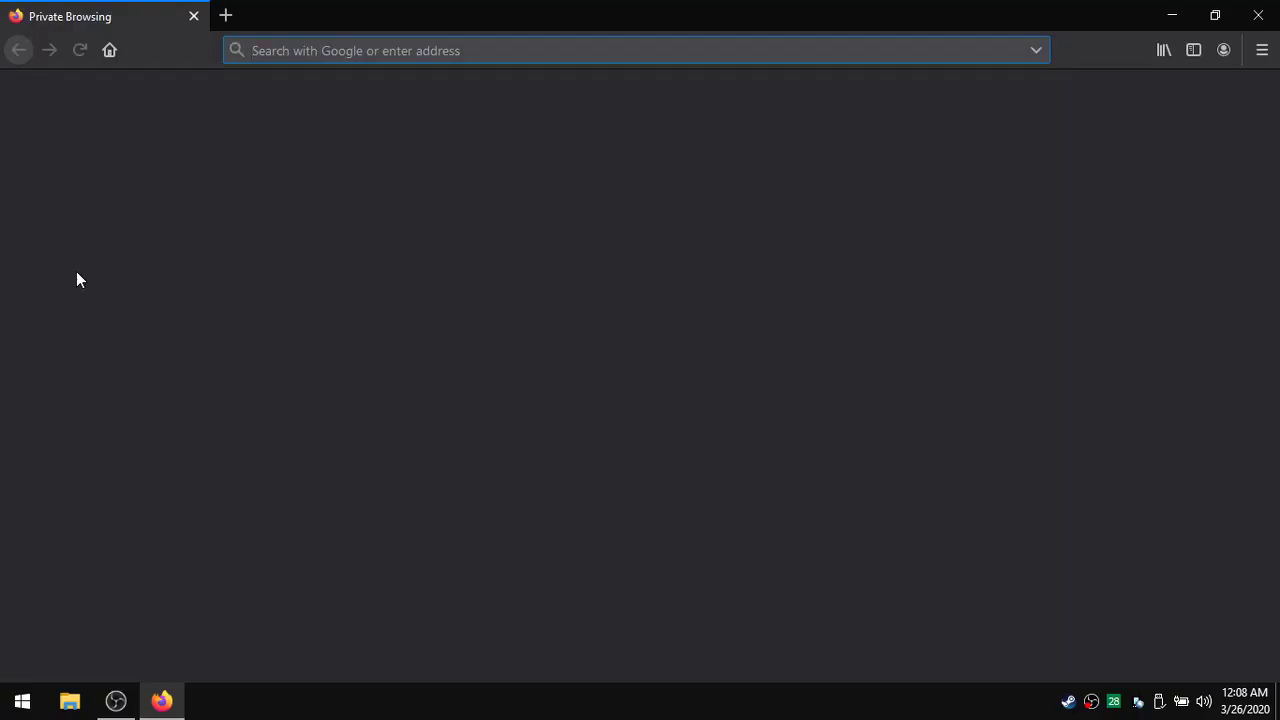
pyautogui.click(1263, 52)
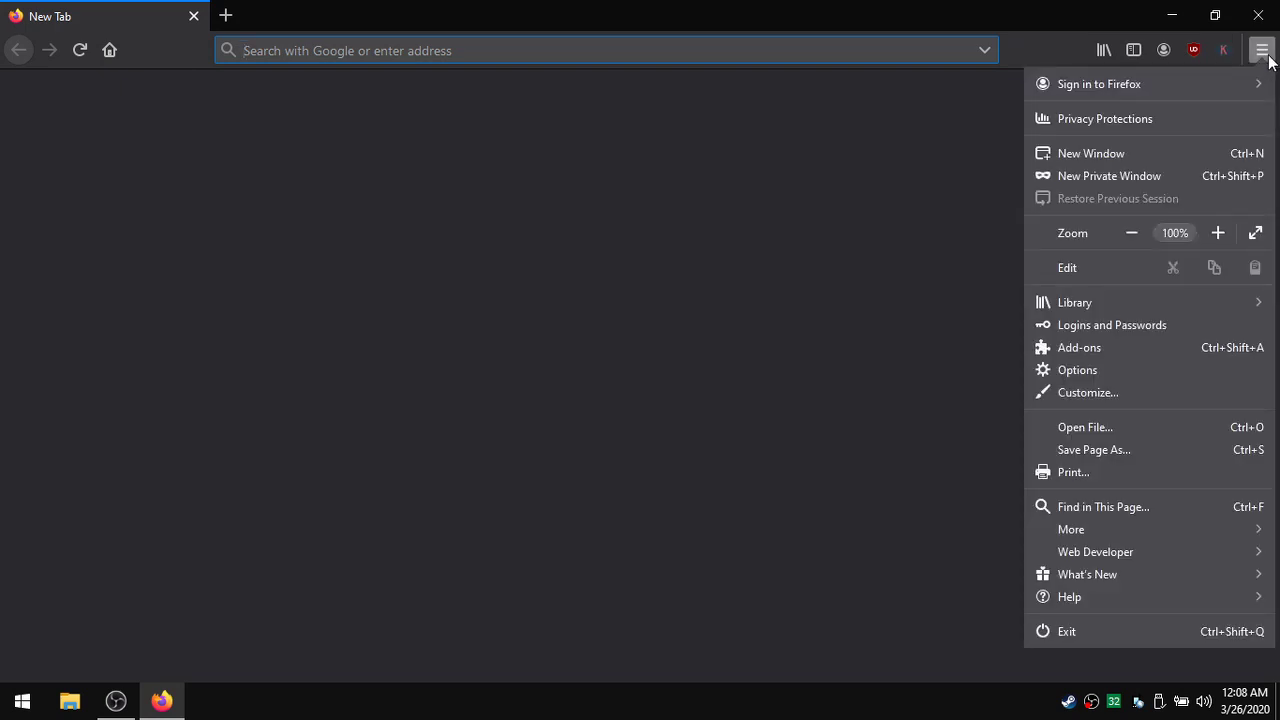
pyautogui.click(1093, 370)
pyautogui.scroll(-5, 844, 336)
pyautogui.scroll(-15, 844, 336)
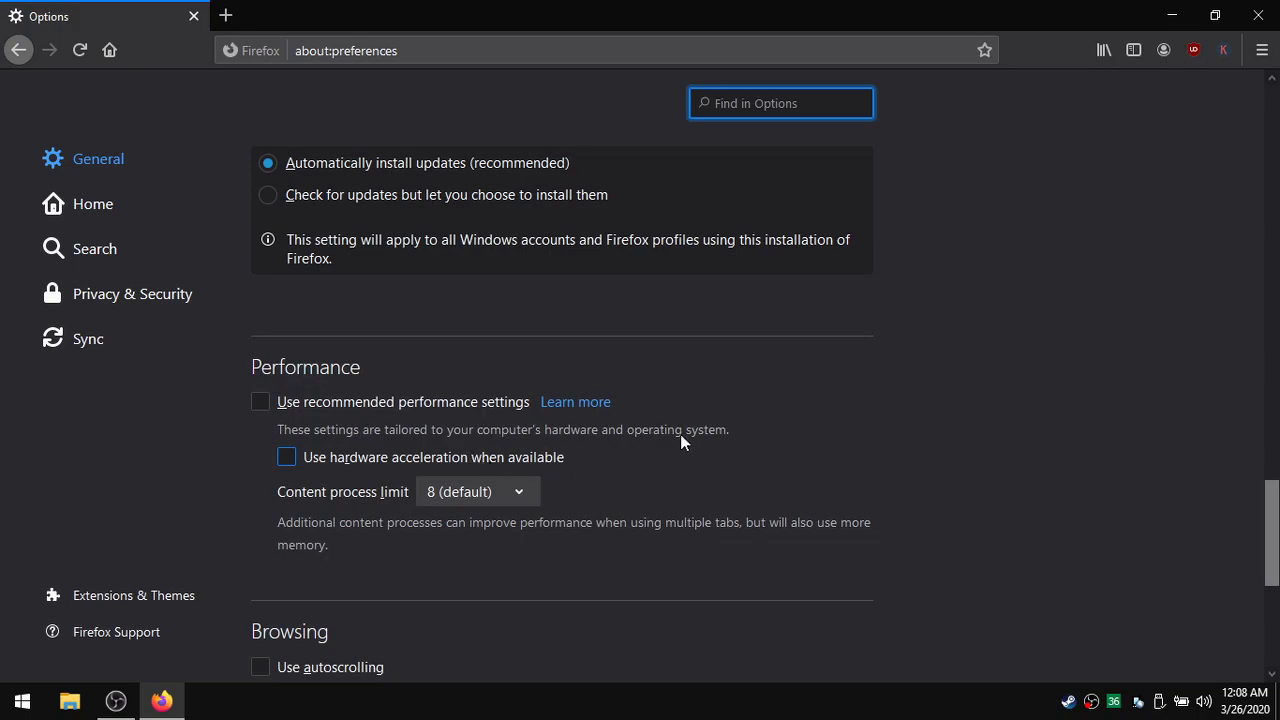
pyautogui.click(1258, 15)
pyautogui.rightClick(966, 178)
pyautogui.click(1015, 229)
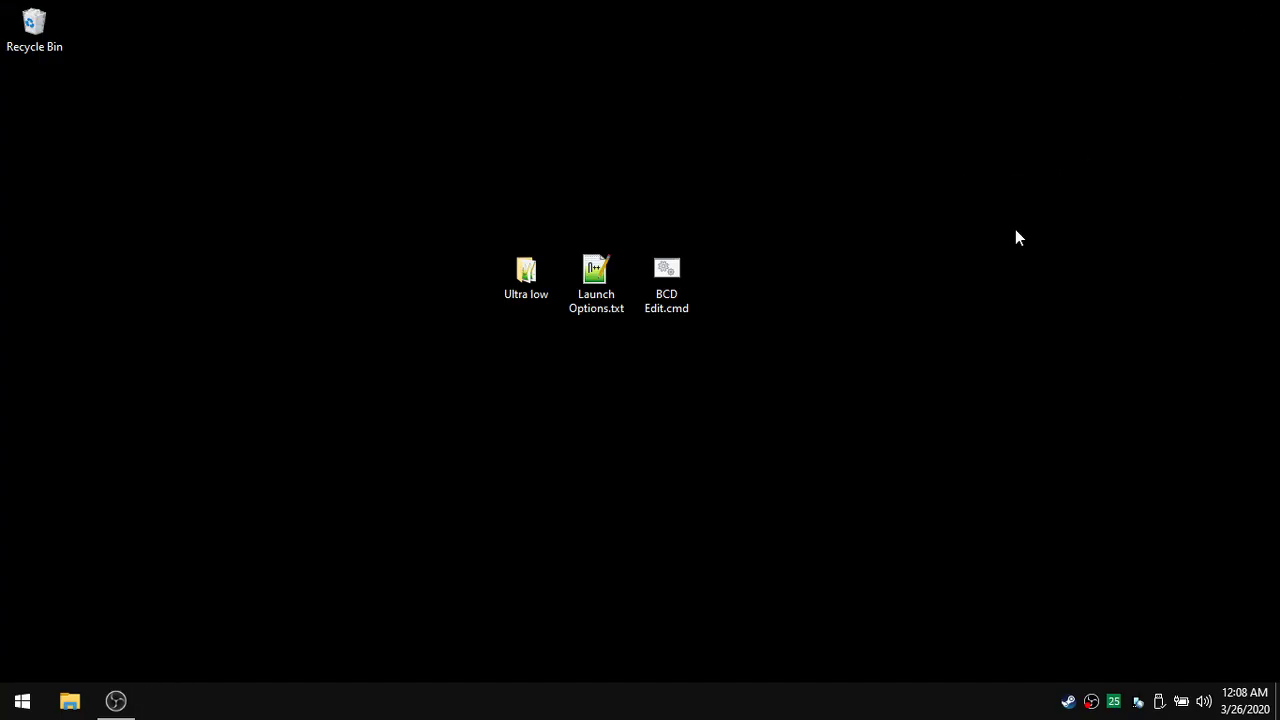
# Step: Launch Counter-Strike: Global Offensive through Steam and show the game's Video settings
pyautogui.rightClick(1068, 701)
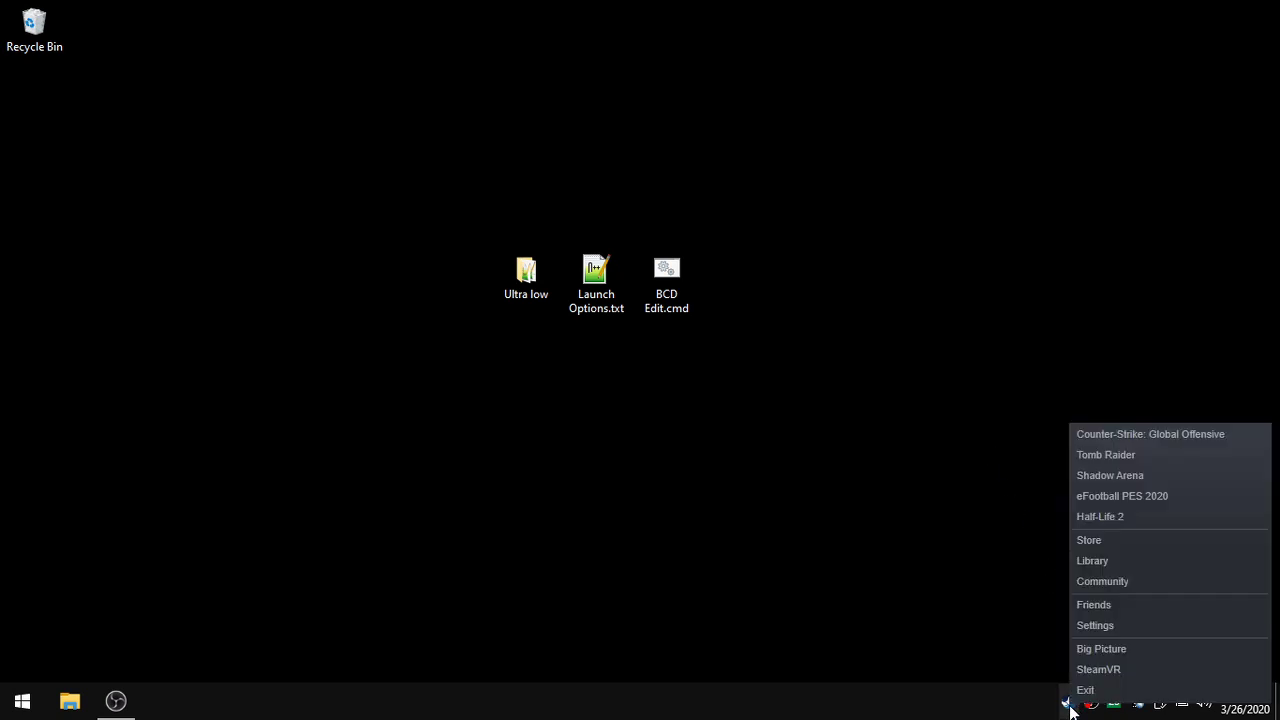
pyautogui.click(1111, 434)
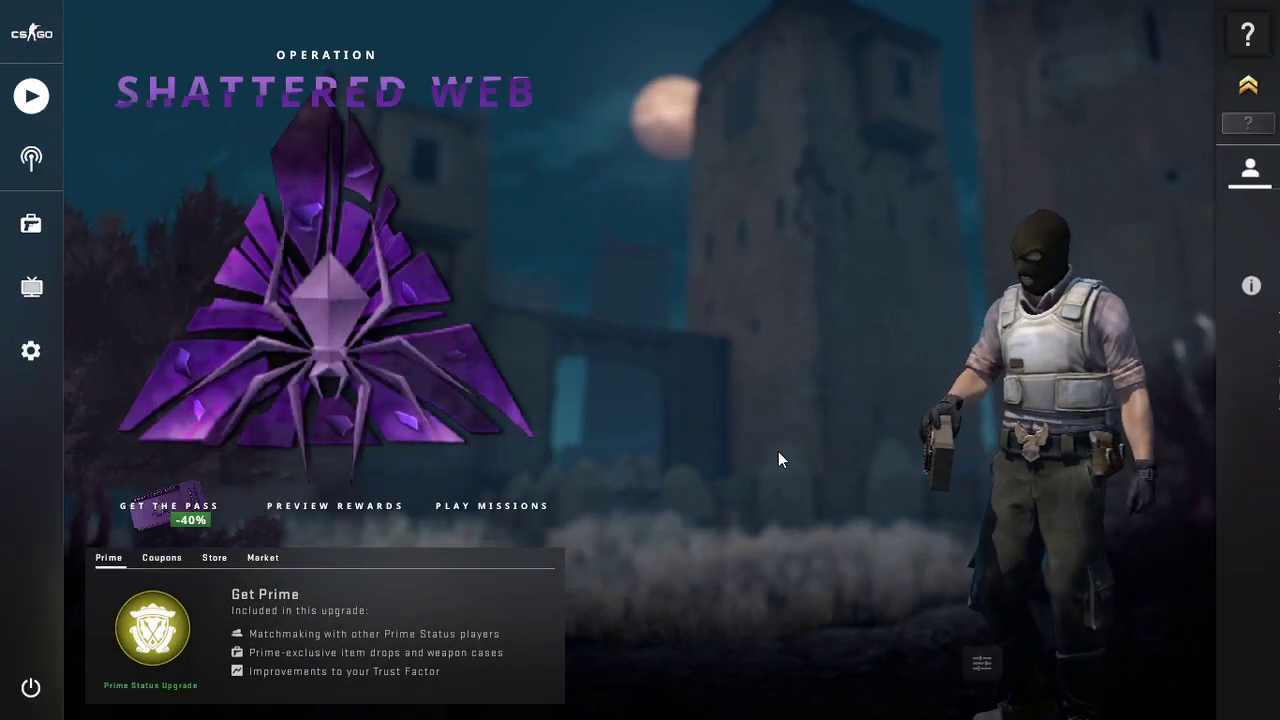
pyautogui.click(29, 354)
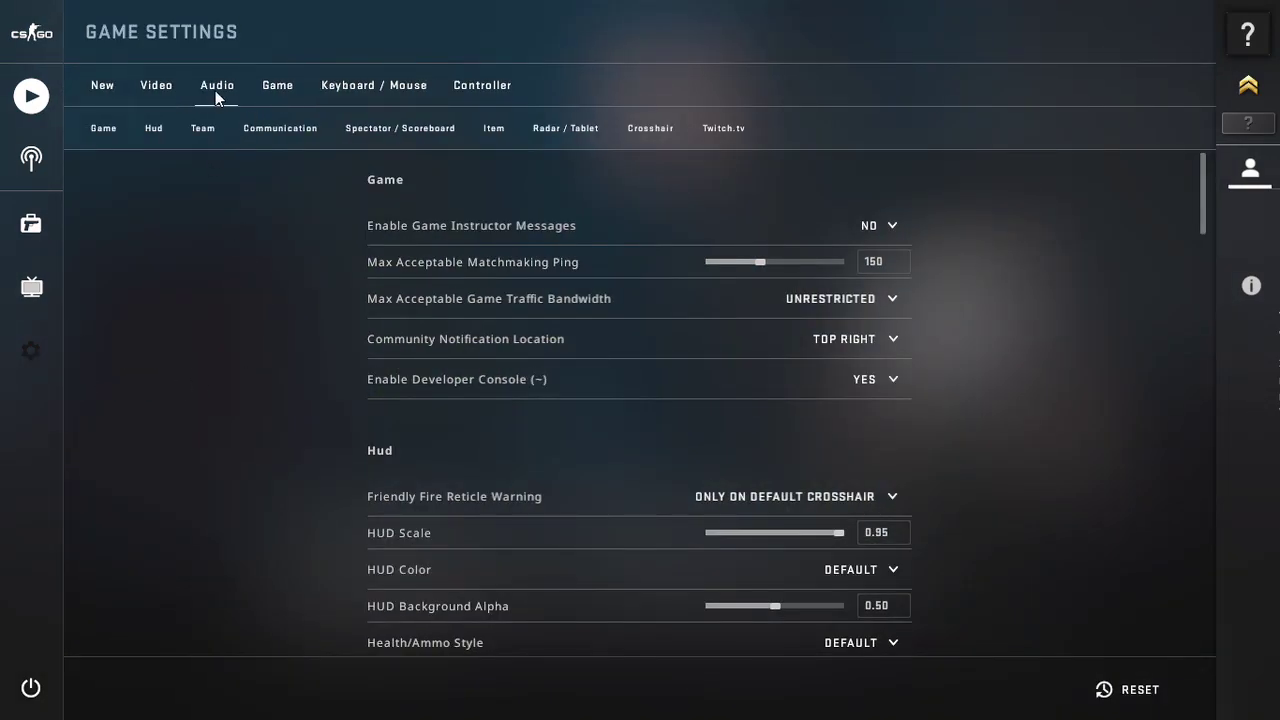
pyautogui.click(161, 88)
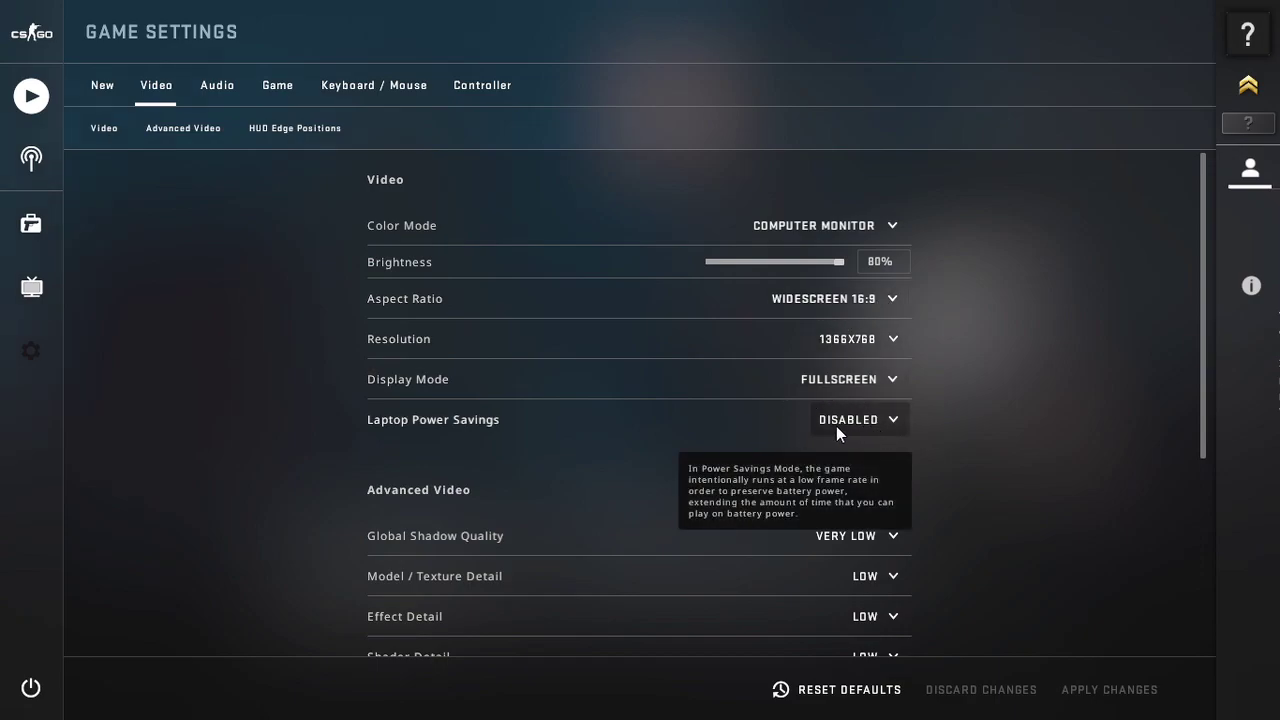
# Step: Review the game's Video and Advanced Video settings from Color Mode to Triple-Monitor Mode, and quit to the desktop
pyautogui.scroll(-5, 1028, 365)
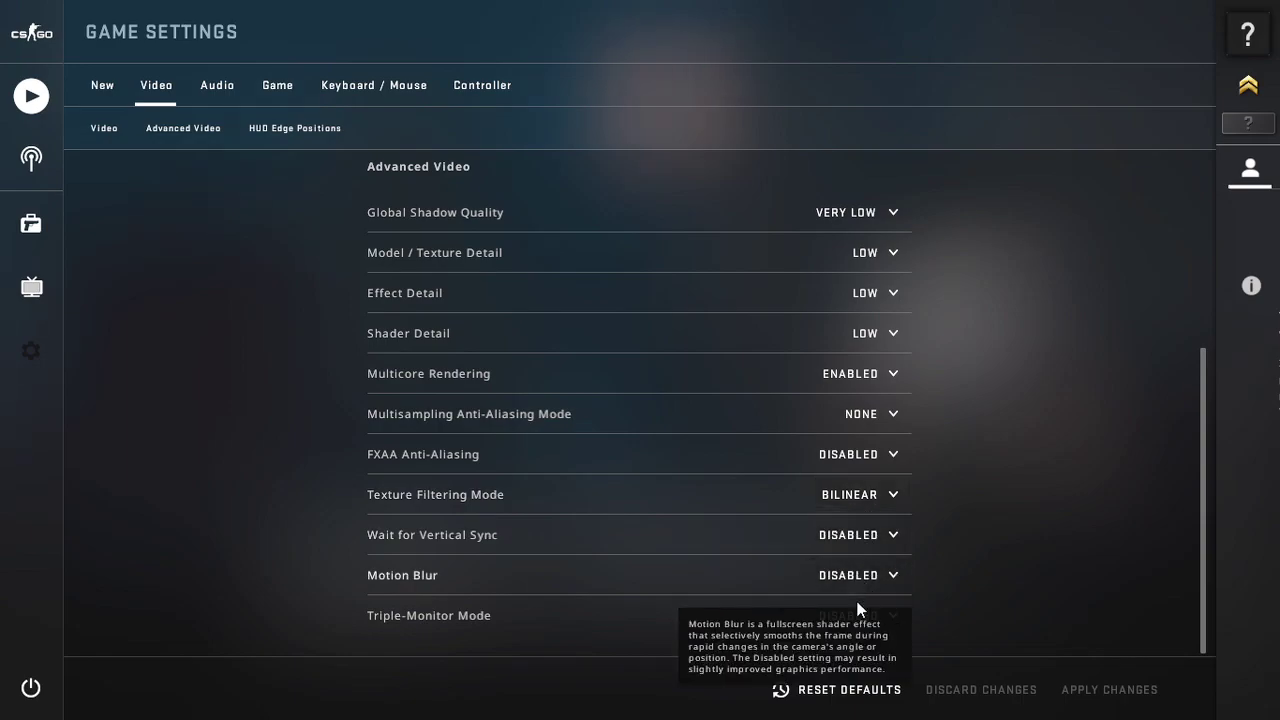
pyautogui.scroll(5, 1023, 391)
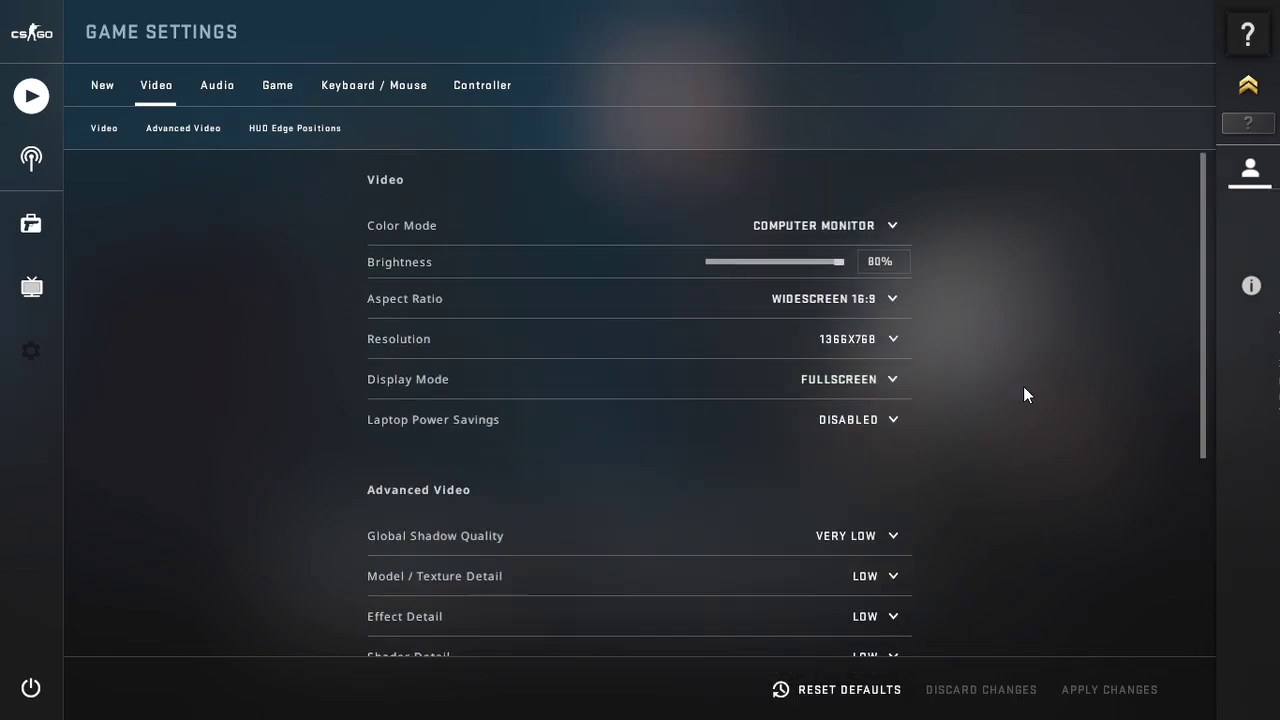
pyautogui.scroll(-6, 1024, 388)
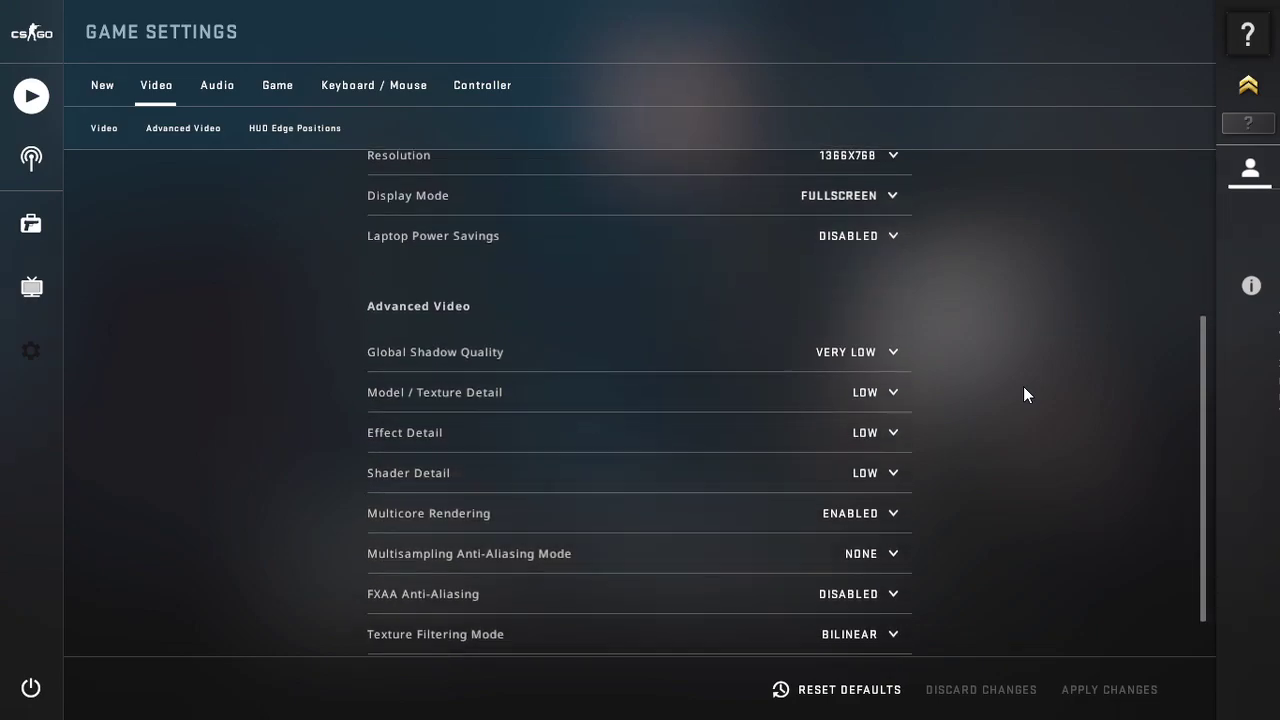
pyautogui.scroll(5, 1023, 393)
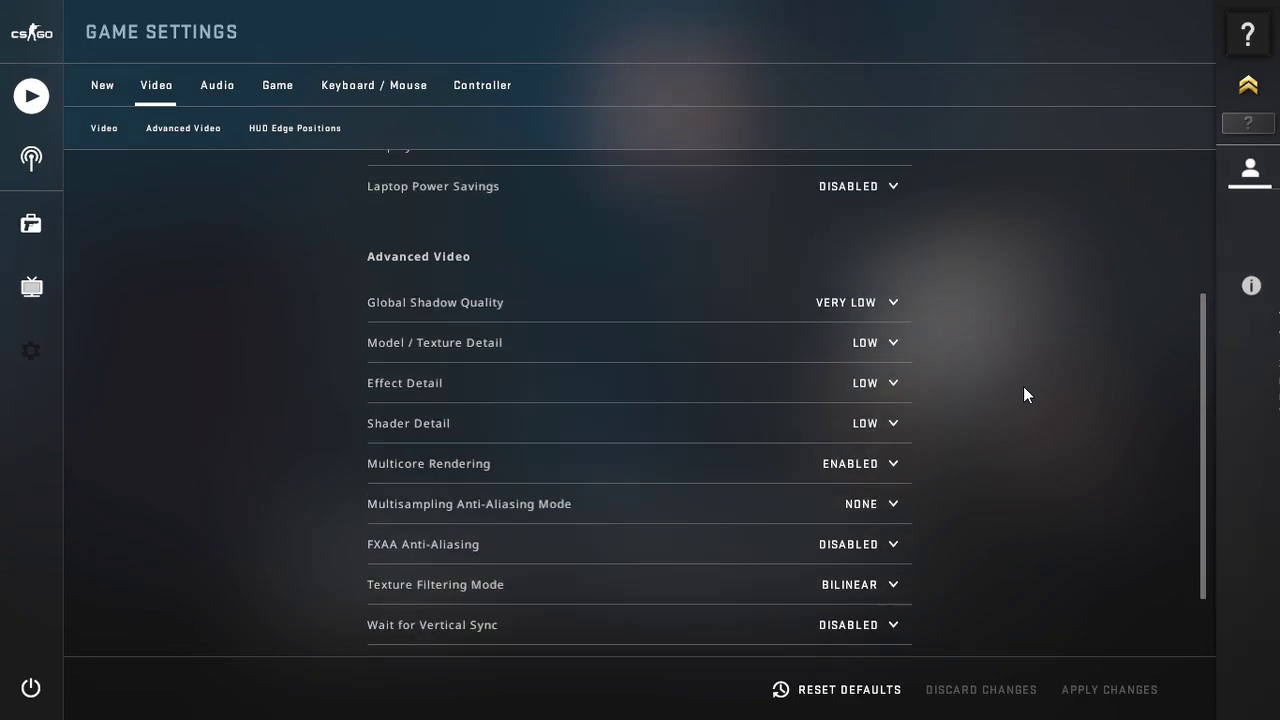
pyautogui.scroll(1, 1023, 393)
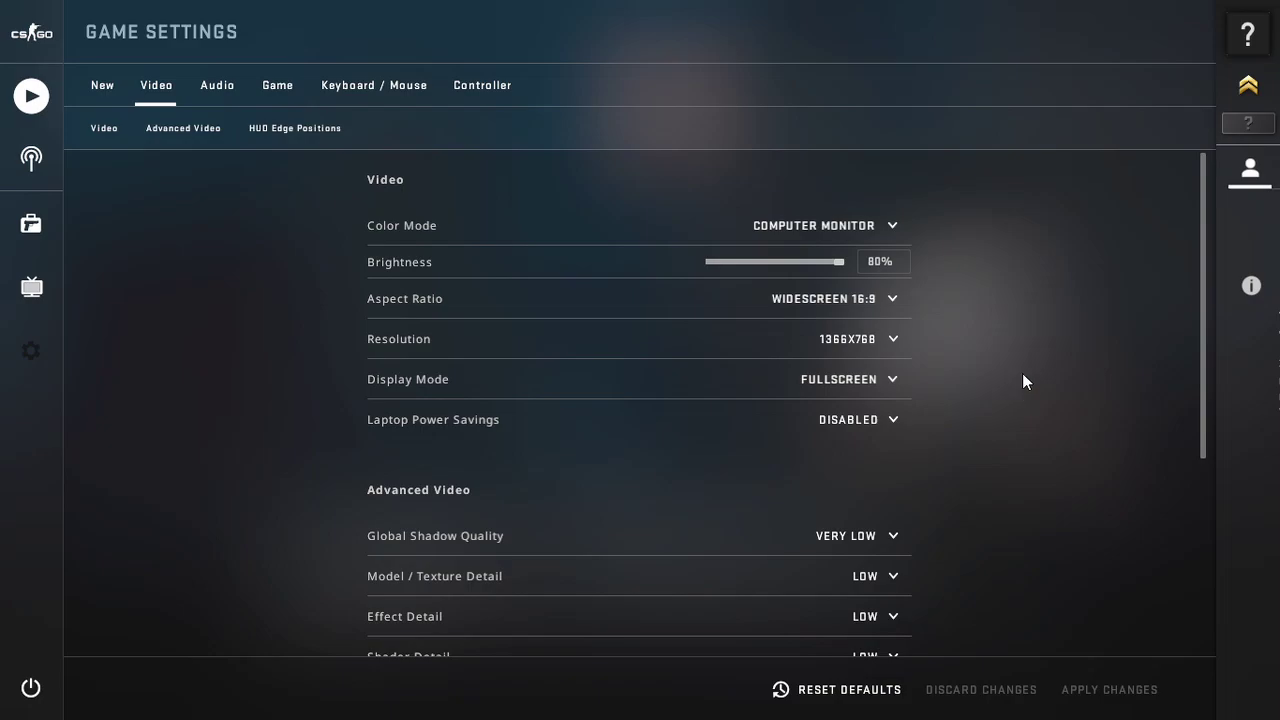
pyautogui.click(40, 682)
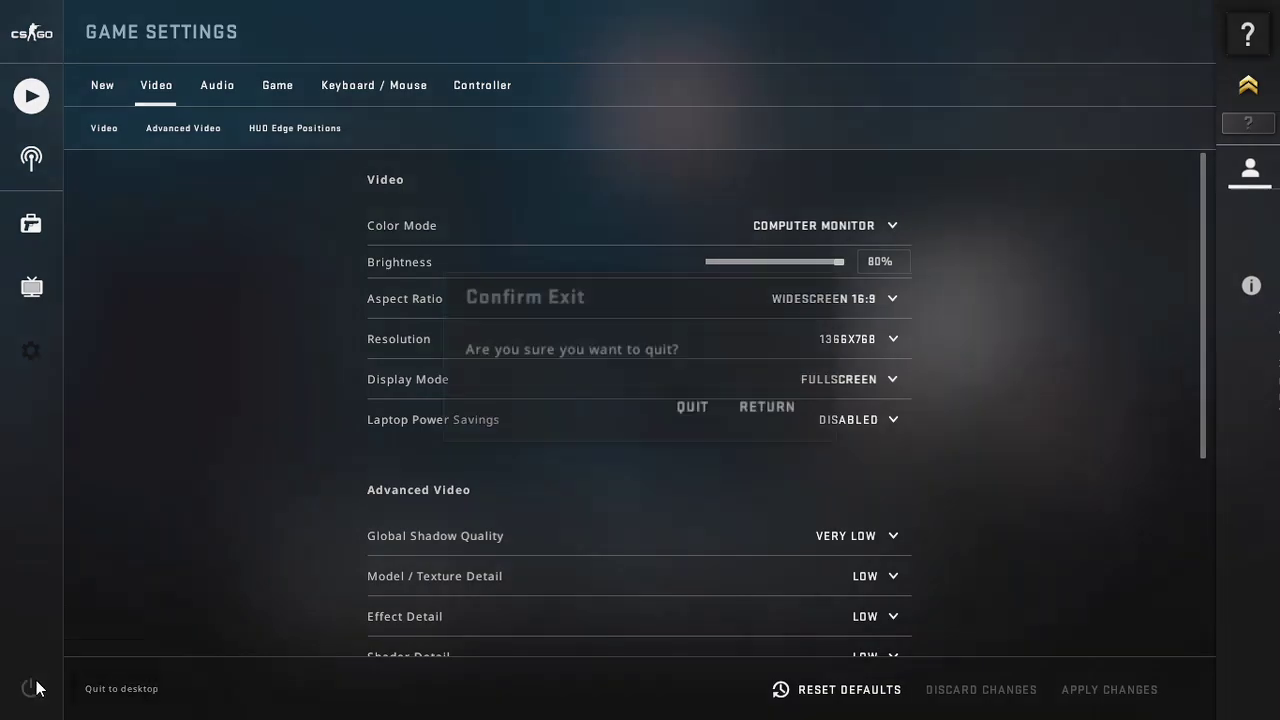
pyautogui.click(680, 403)
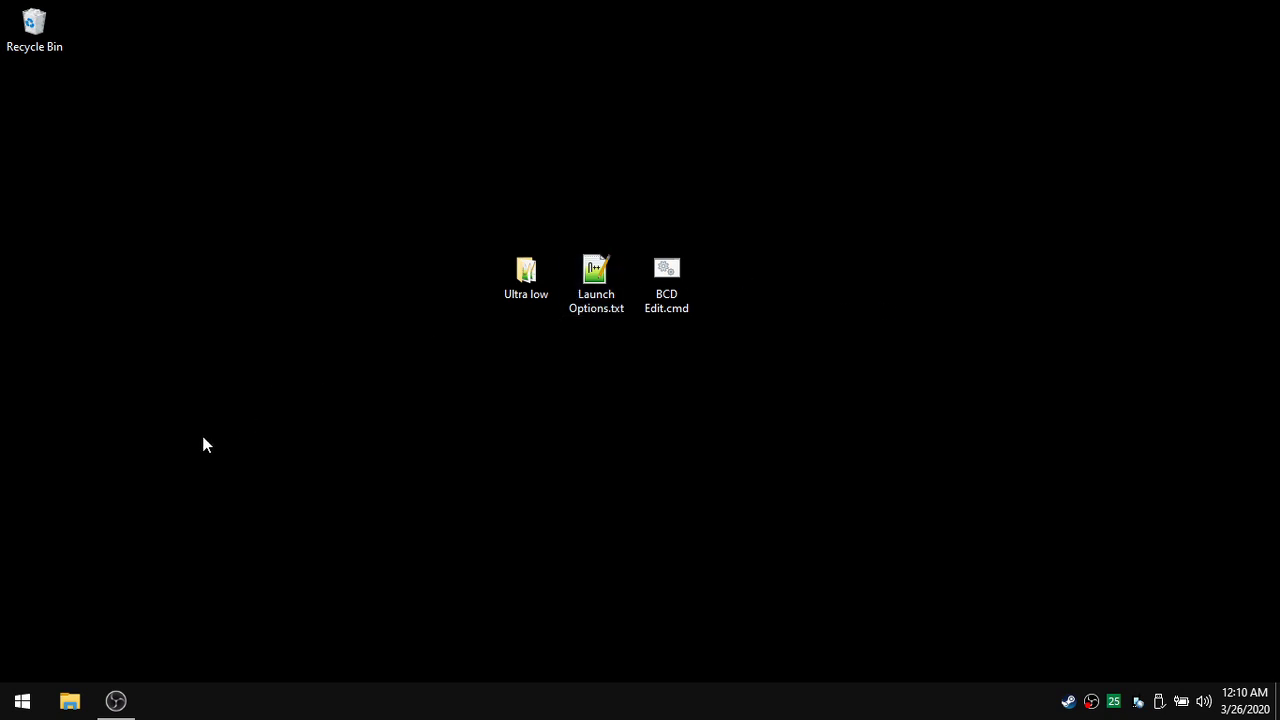
# Step: Launch MSI Mode Tool.exe from the MSI Mode Tool folder inside Downloads > PC Optimization
pyautogui.click(69, 701)
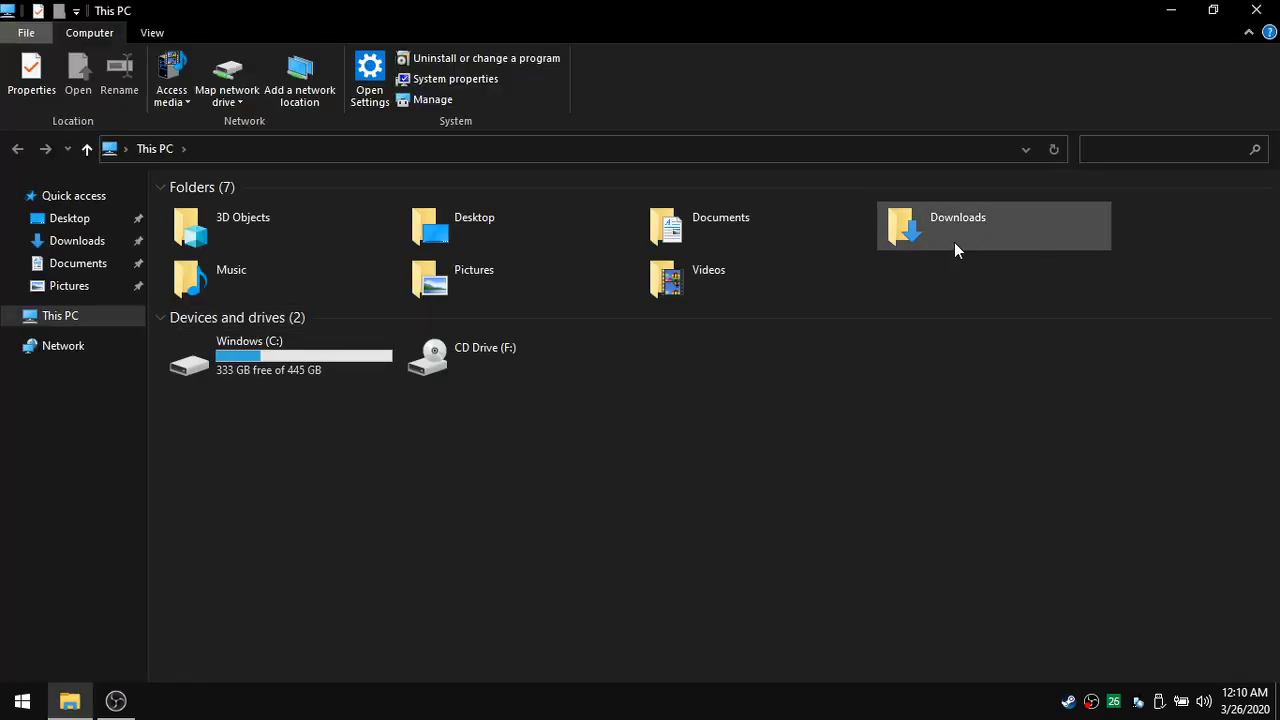
pyautogui.doubleClick(950, 246)
pyautogui.doubleClick(206, 249)
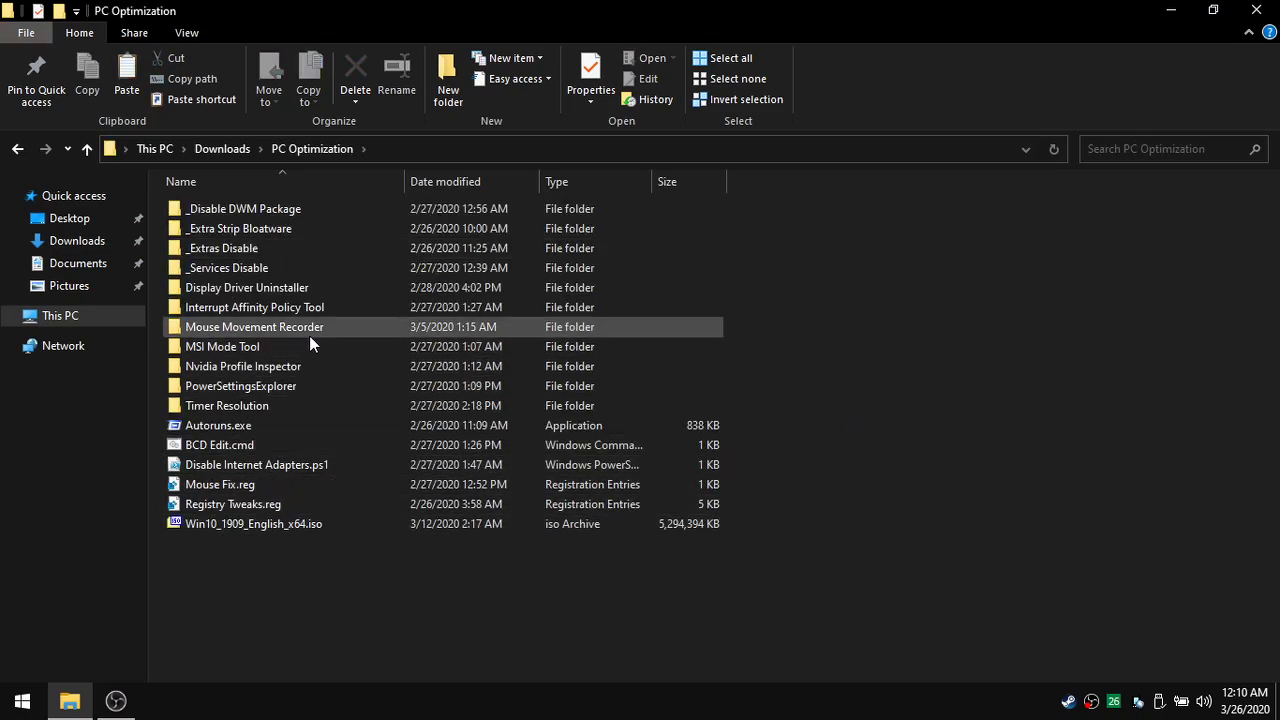
pyautogui.doubleClick(287, 348)
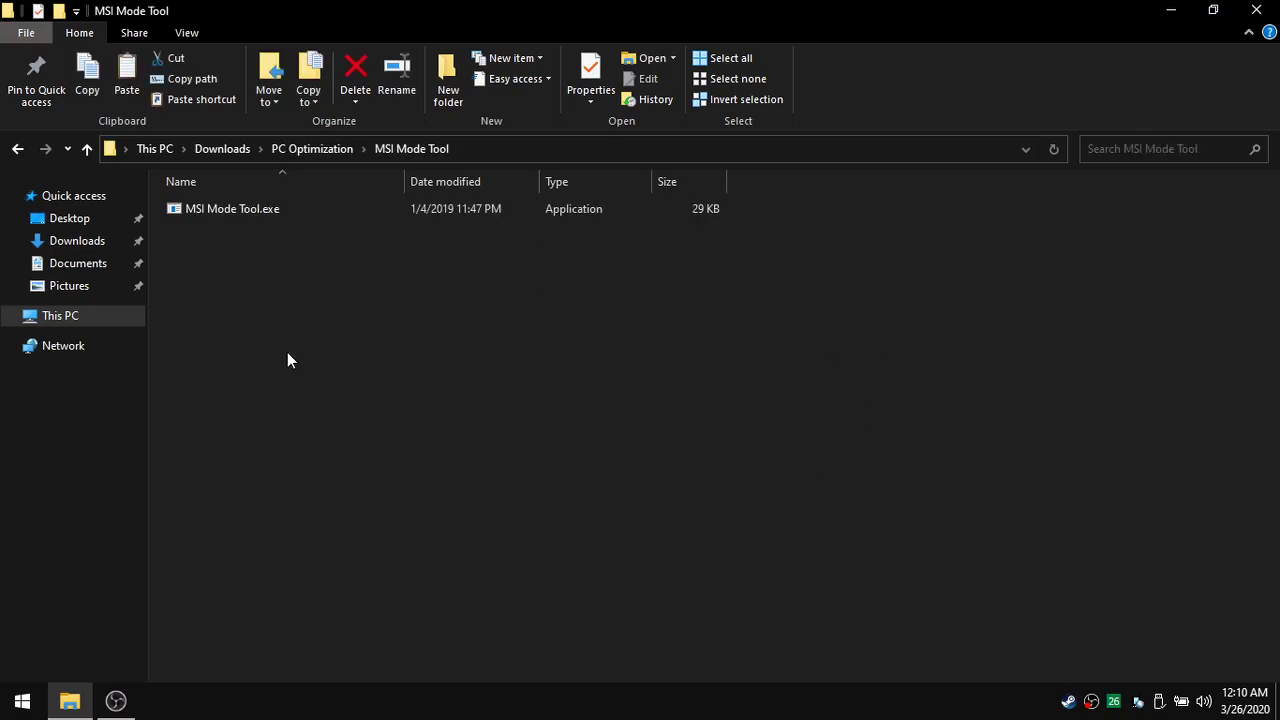
pyautogui.click(288, 210)
pyautogui.rightClick(288, 210)
pyautogui.click(355, 250)
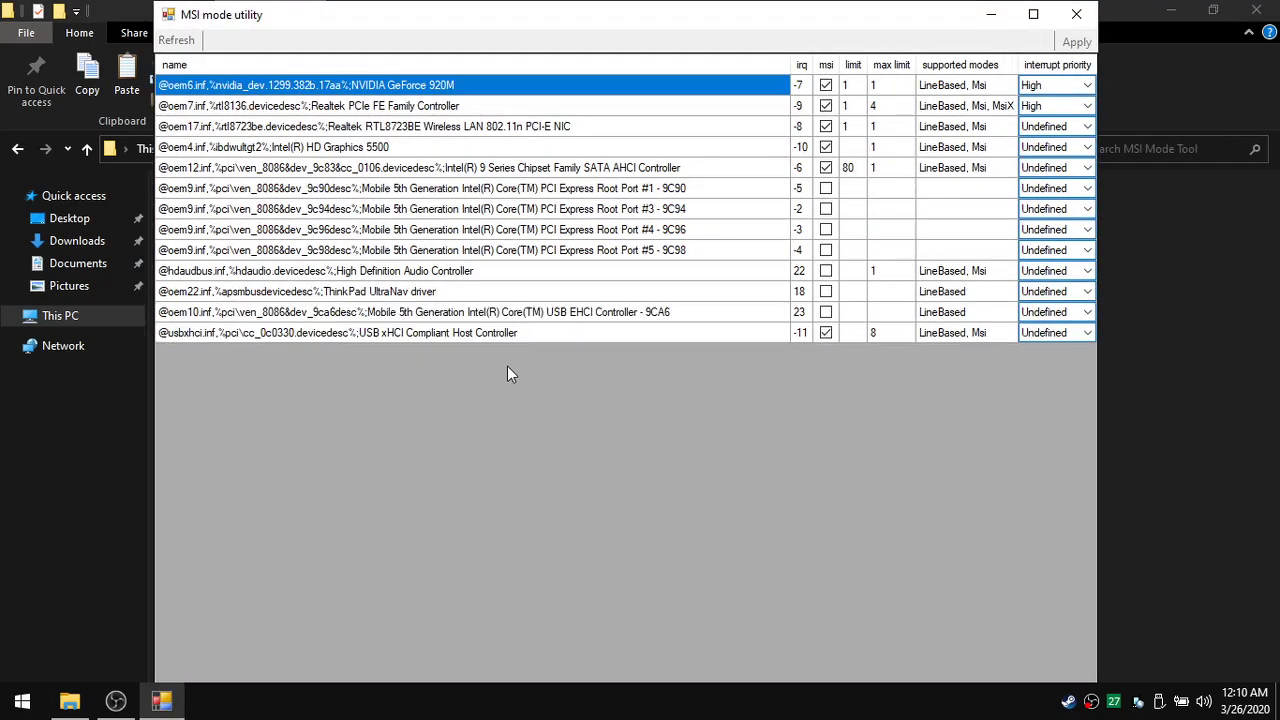
# Step: Maximize the MSI mode utility, review the devices' msi and interrupt priority settings, then close it and its folder and refresh the desktop
pyautogui.click(1034, 15)
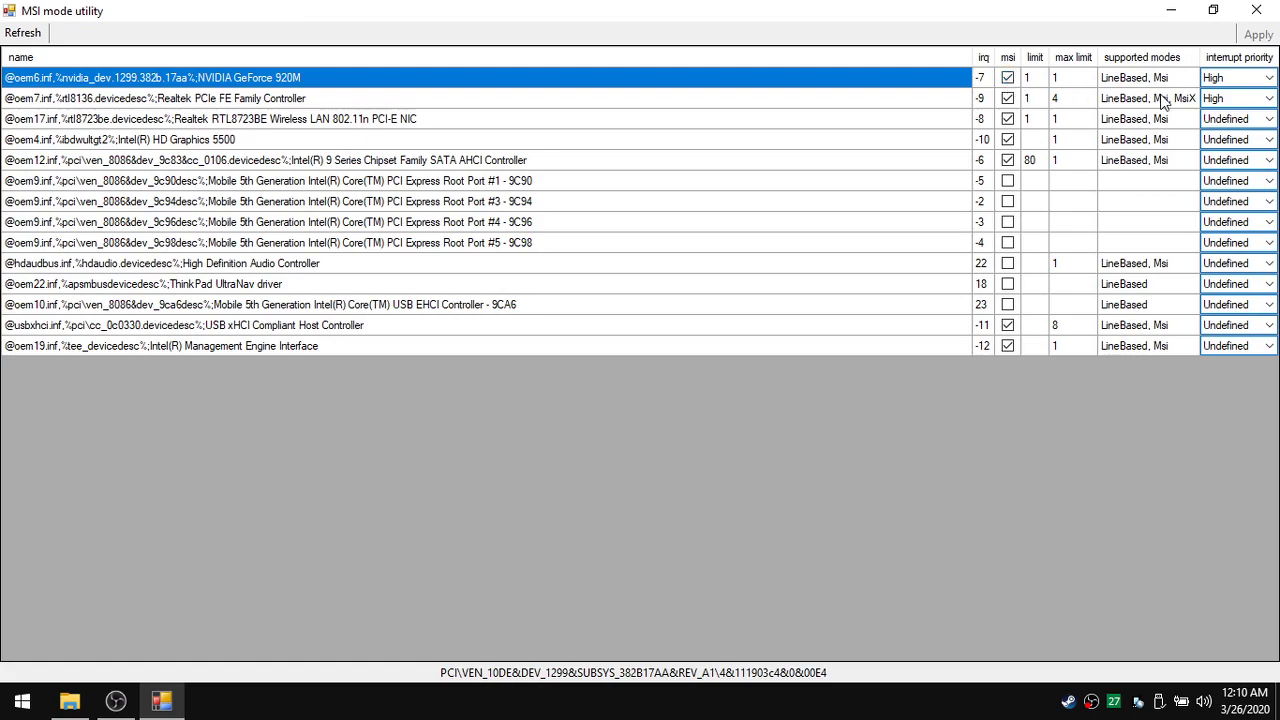
pyautogui.moveTo(1250, 62)
pyautogui.click(1262, 11)
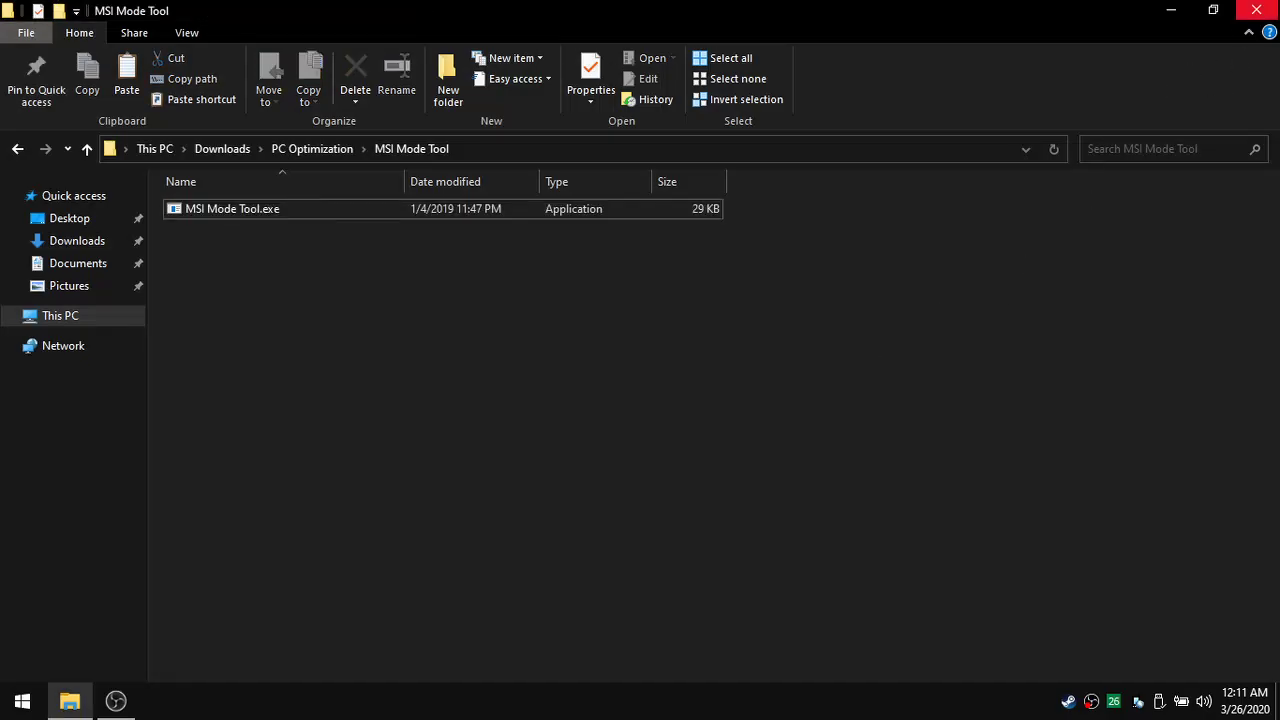
pyautogui.click(1259, 10)
pyautogui.rightClick(843, 194)
pyautogui.click(878, 251)
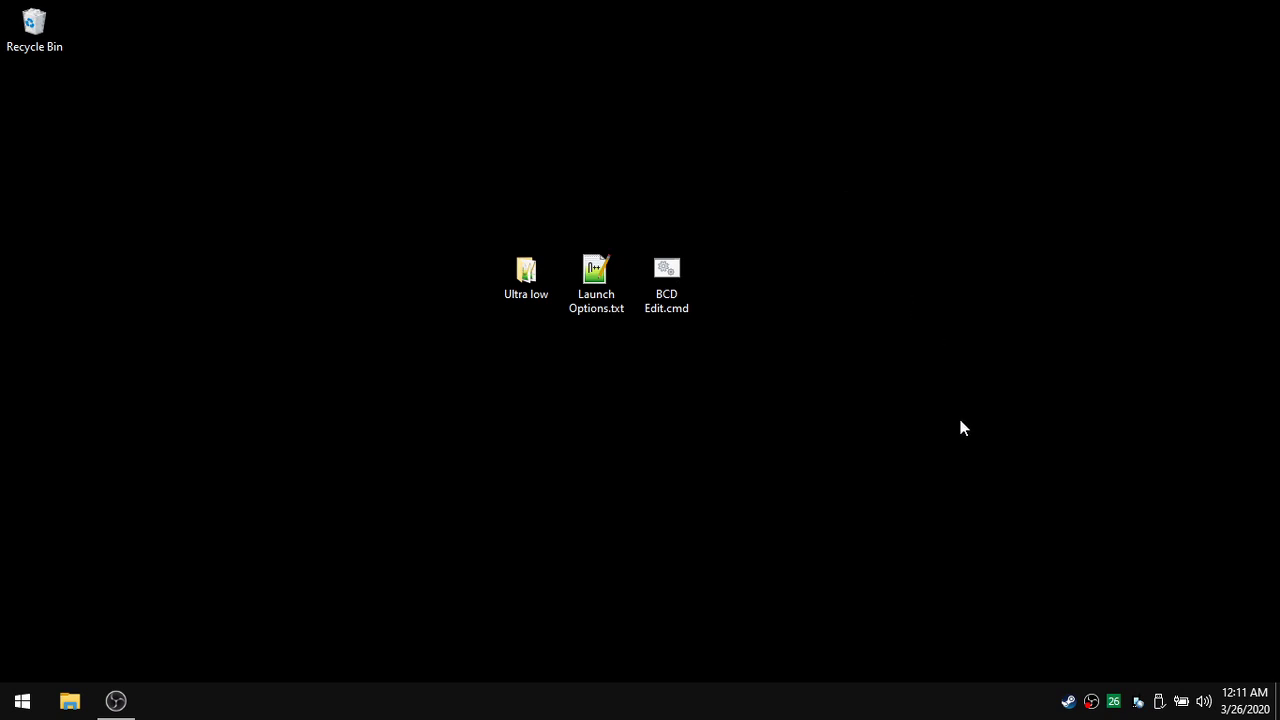
# Step: Switch to the Steam library
pyautogui.rightClick(1068, 701)
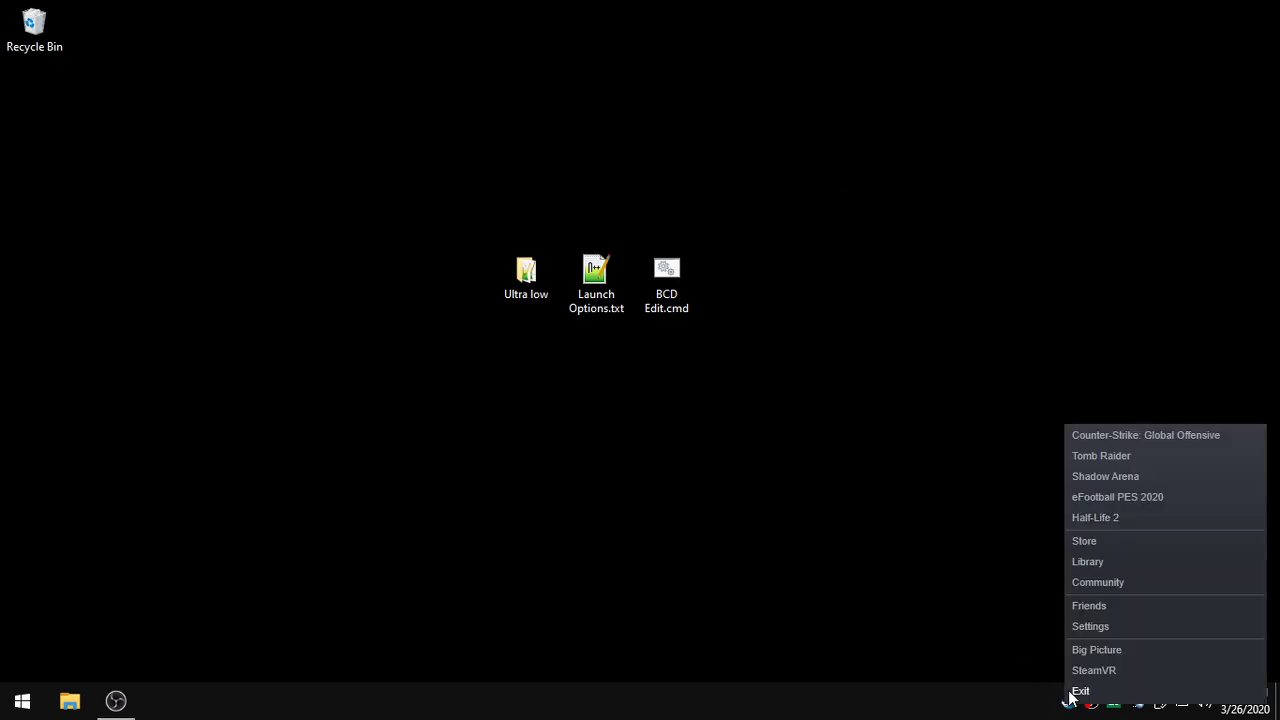
pyautogui.click(1088, 561)
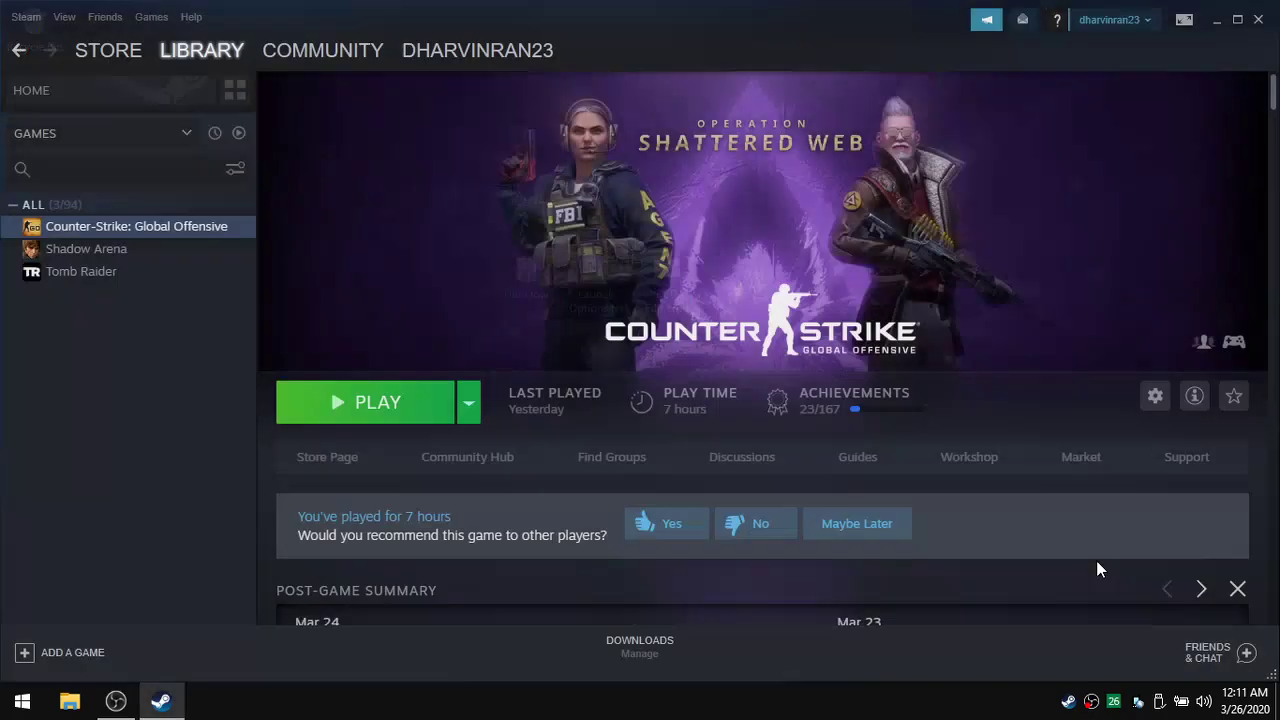
# Step: Check the Steam Overlay option in Counter-Strike: Global Offensive's general properties, then close the properties and Steam and refresh the desktop
pyautogui.rightClick(170, 237)
pyautogui.click(200, 355)
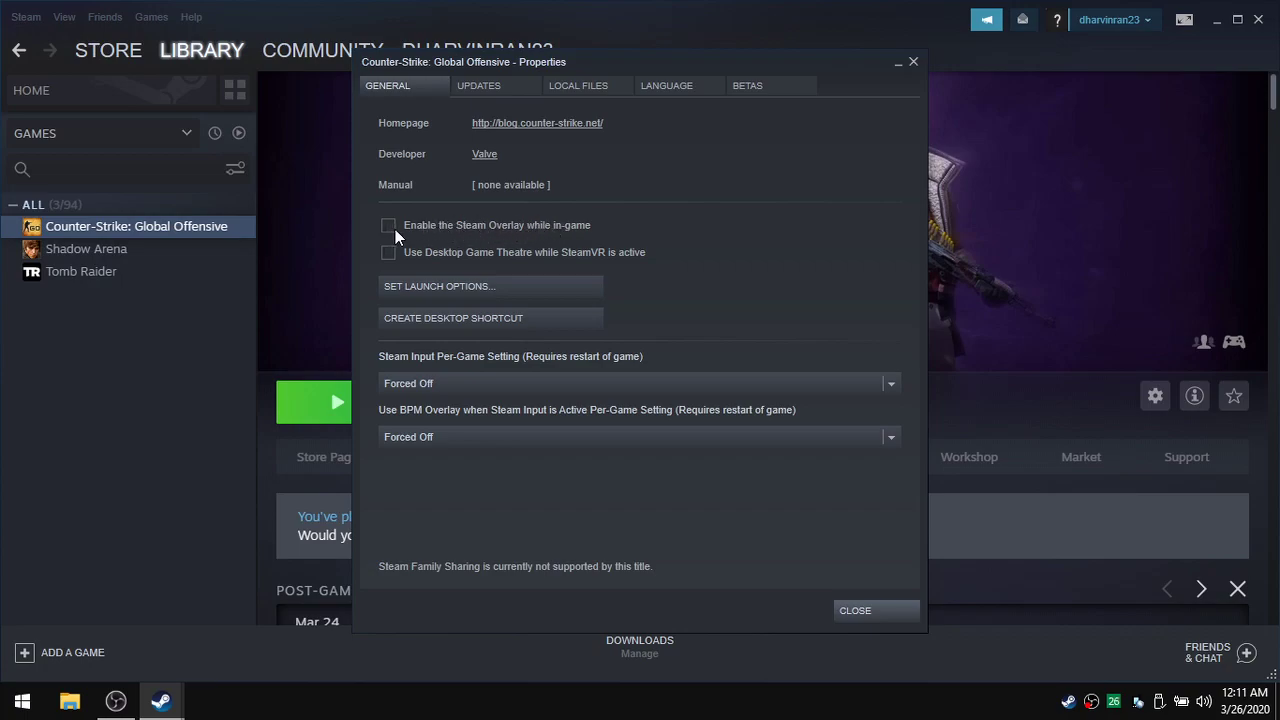
pyautogui.click(873, 607)
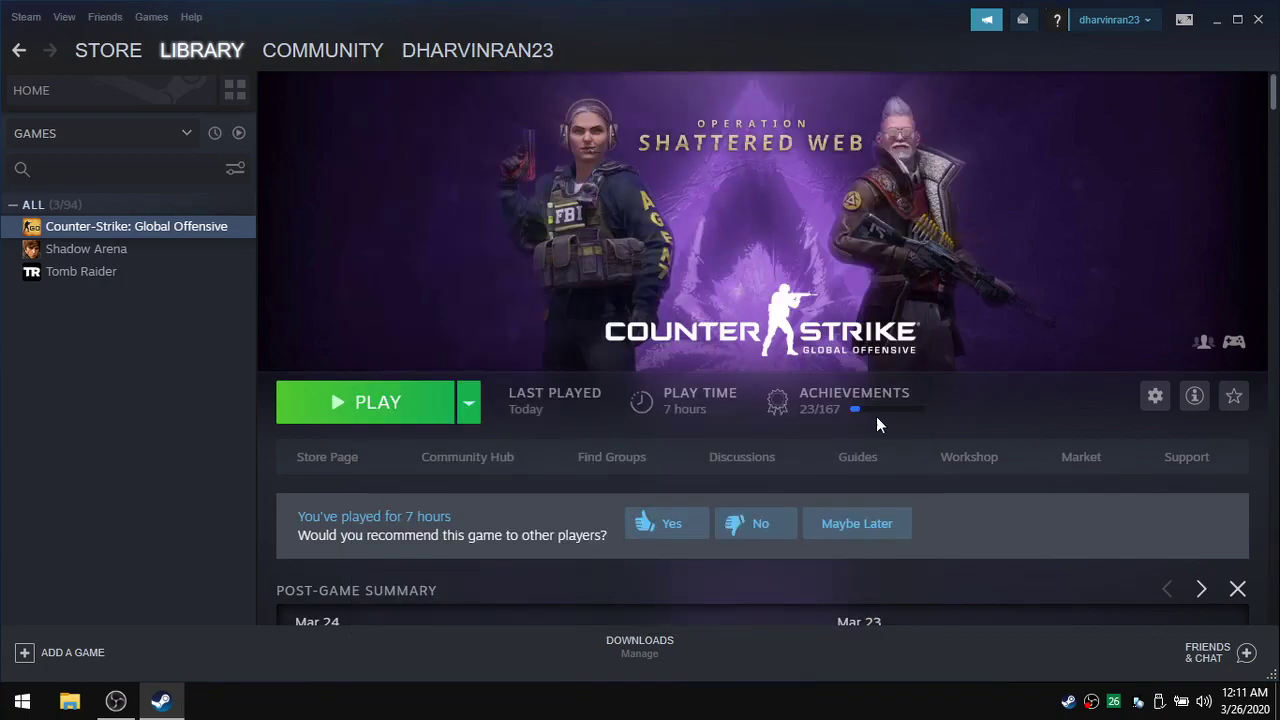
pyautogui.click(1258, 19)
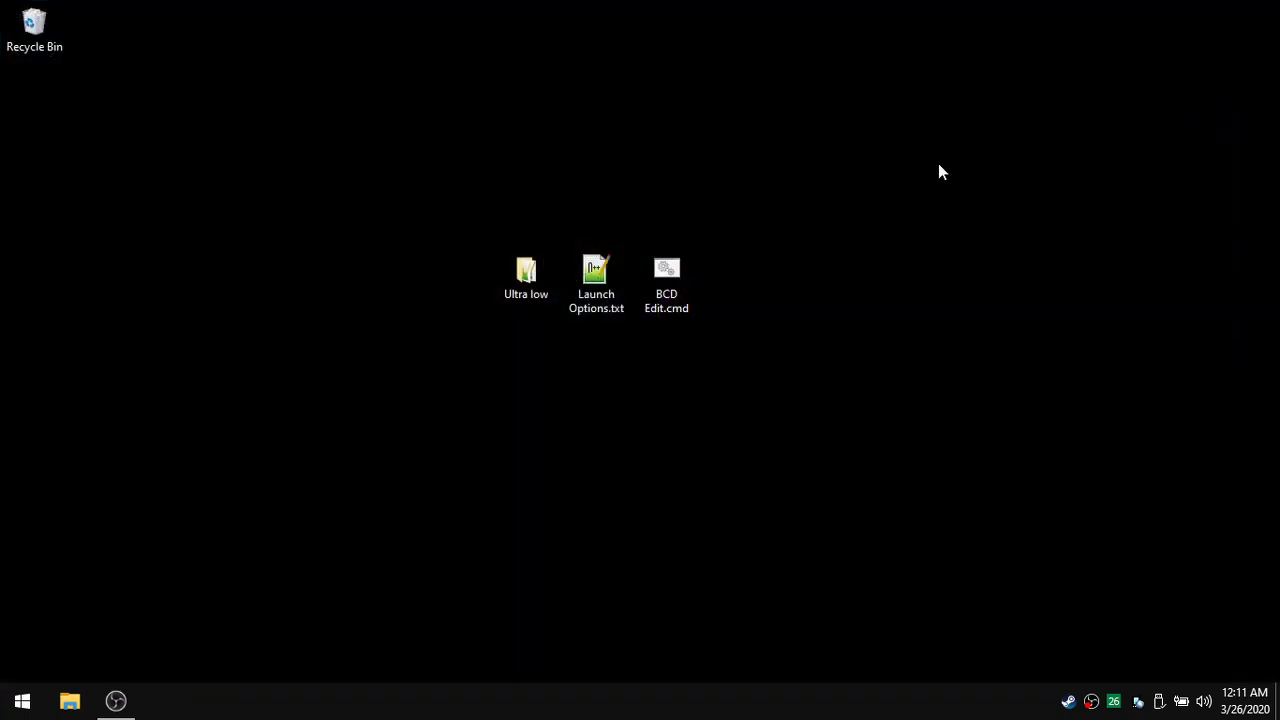
pyautogui.rightClick(882, 170)
pyautogui.click(926, 226)
# Step: Launch TimerResolution.exe from the nested Timer Resolution folder inside Downloads > PC Optimization > Timer Resolution
pyautogui.click(70, 701)
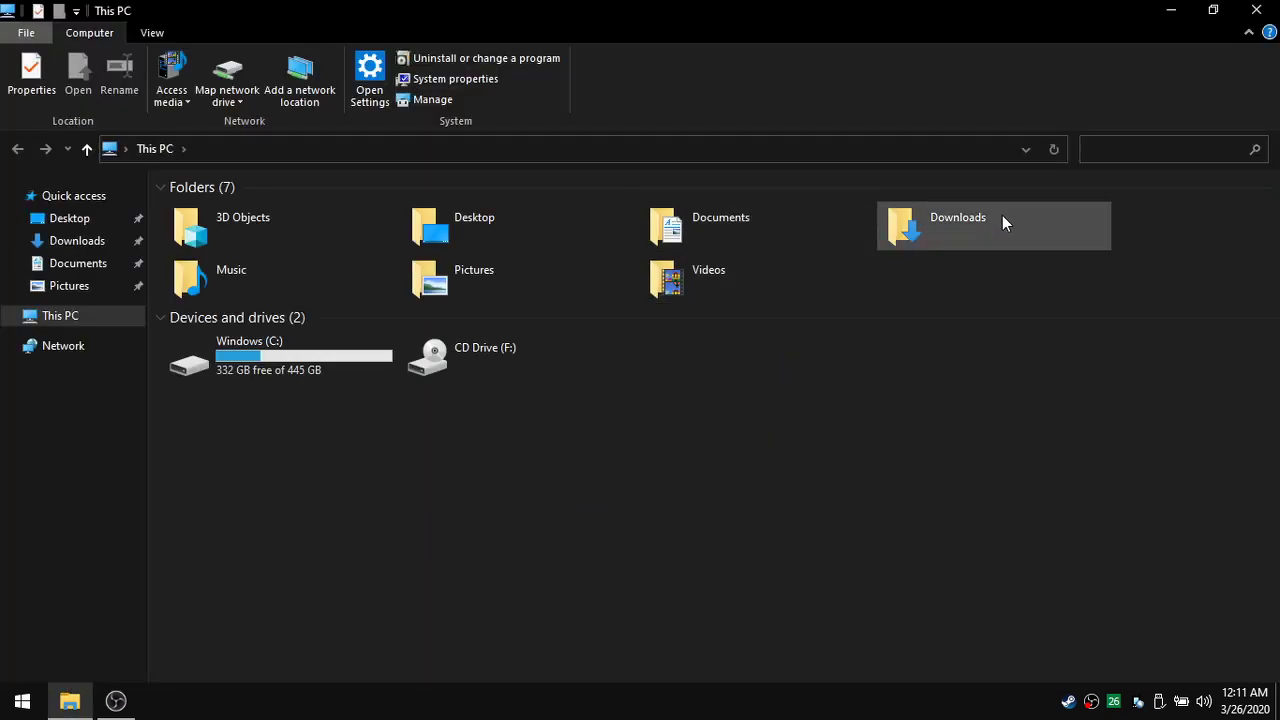
pyautogui.doubleClick(1005, 222)
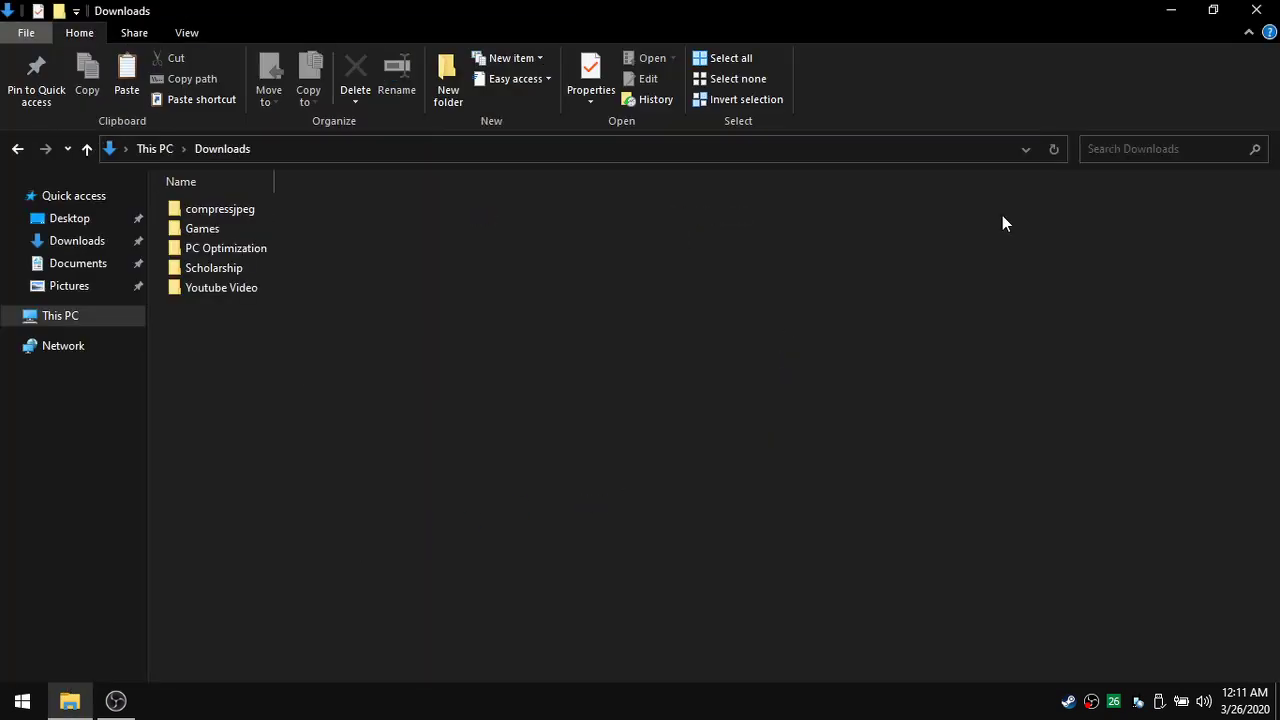
pyautogui.doubleClick(224, 249)
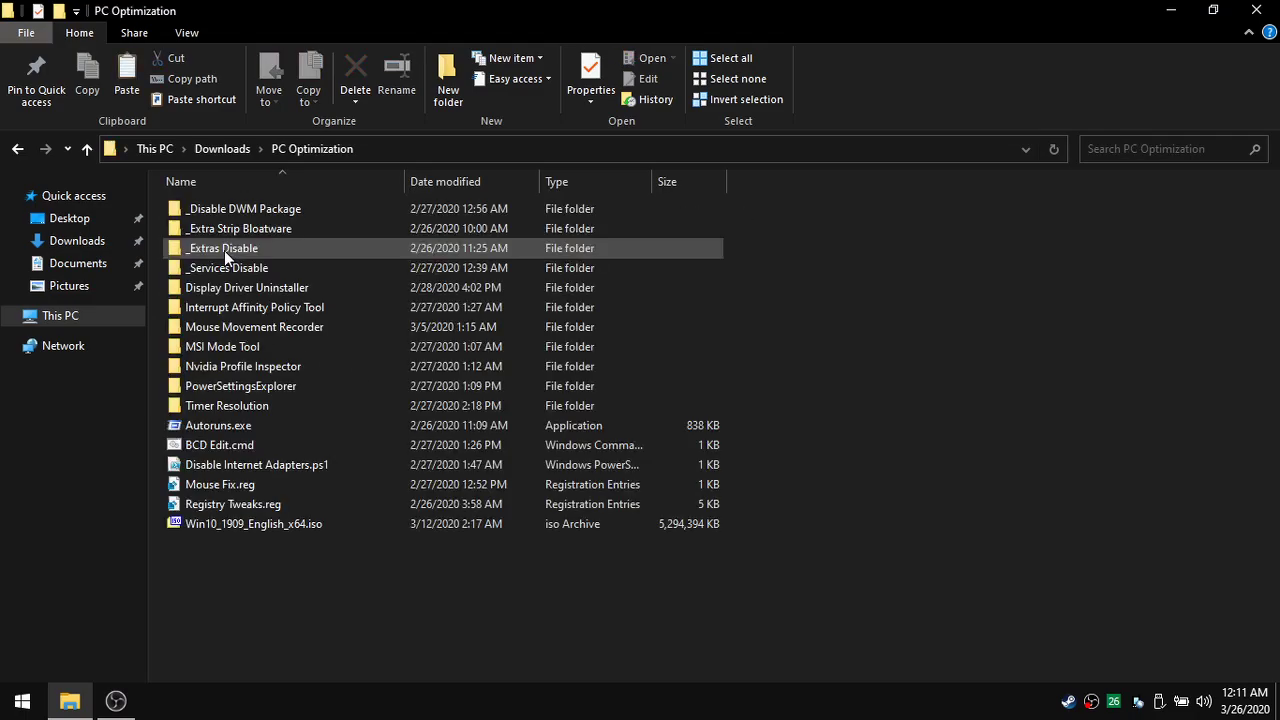
pyautogui.doubleClick(238, 405)
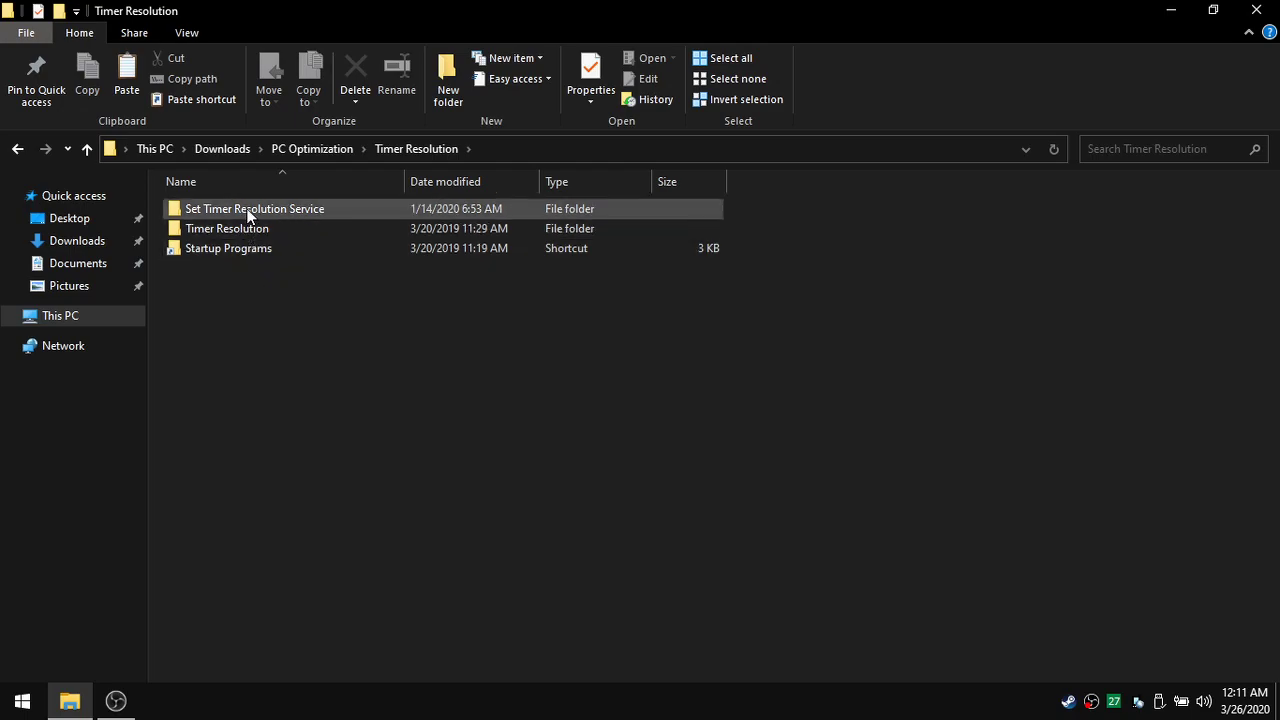
pyautogui.doubleClick(273, 228)
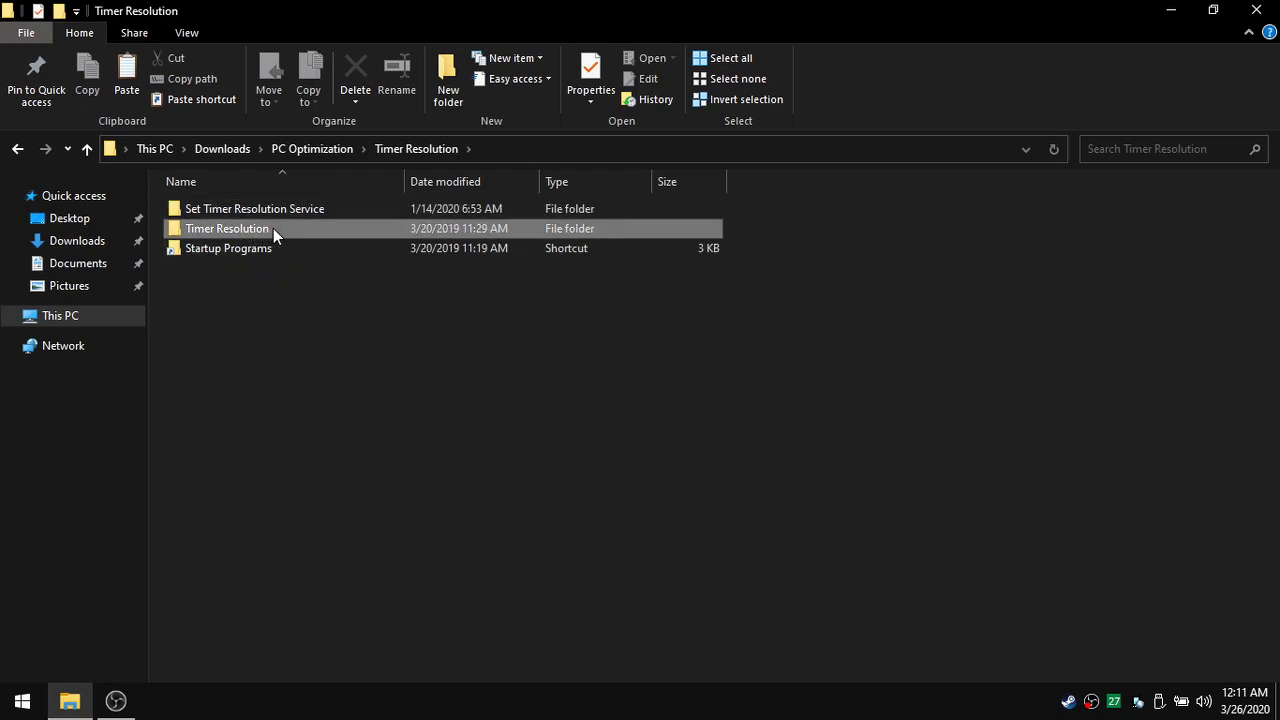
pyautogui.doubleClick(288, 210)
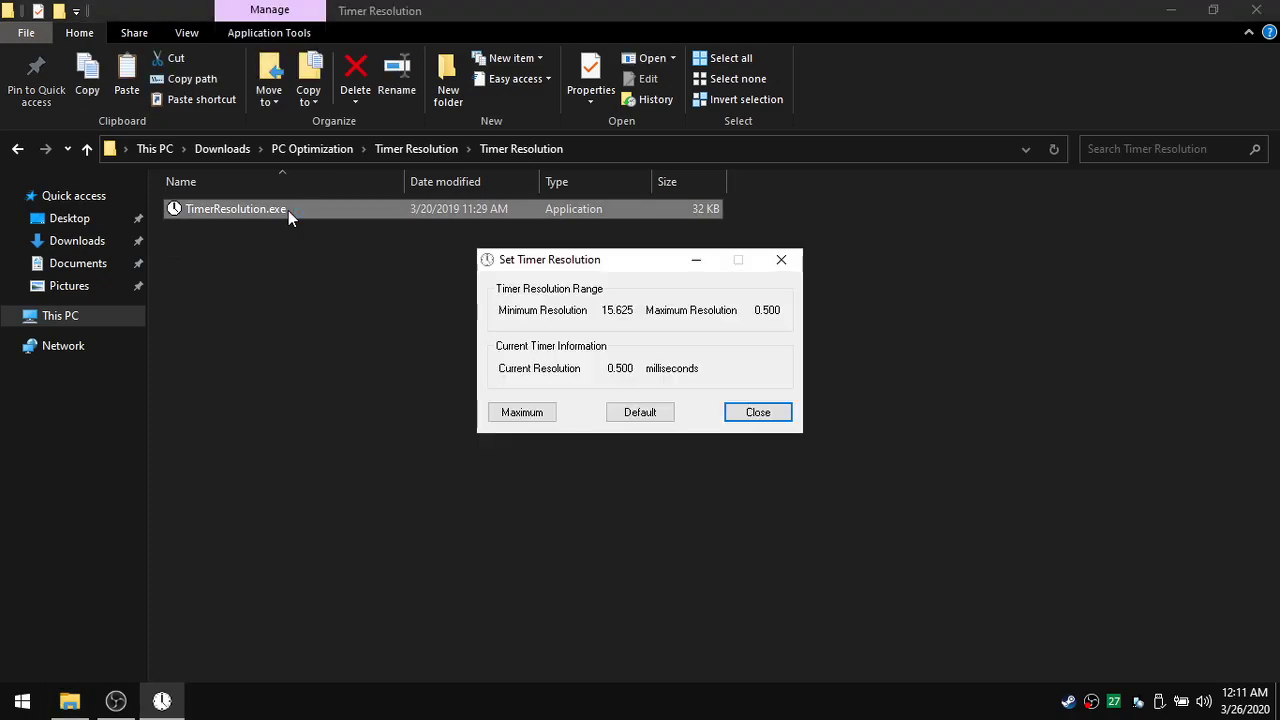
# Step: Close the Set Timer Resolution tool and its folder, and refresh the desktop
pyautogui.click(758, 412)
pyautogui.click(673, 372)
pyautogui.click(1256, 10)
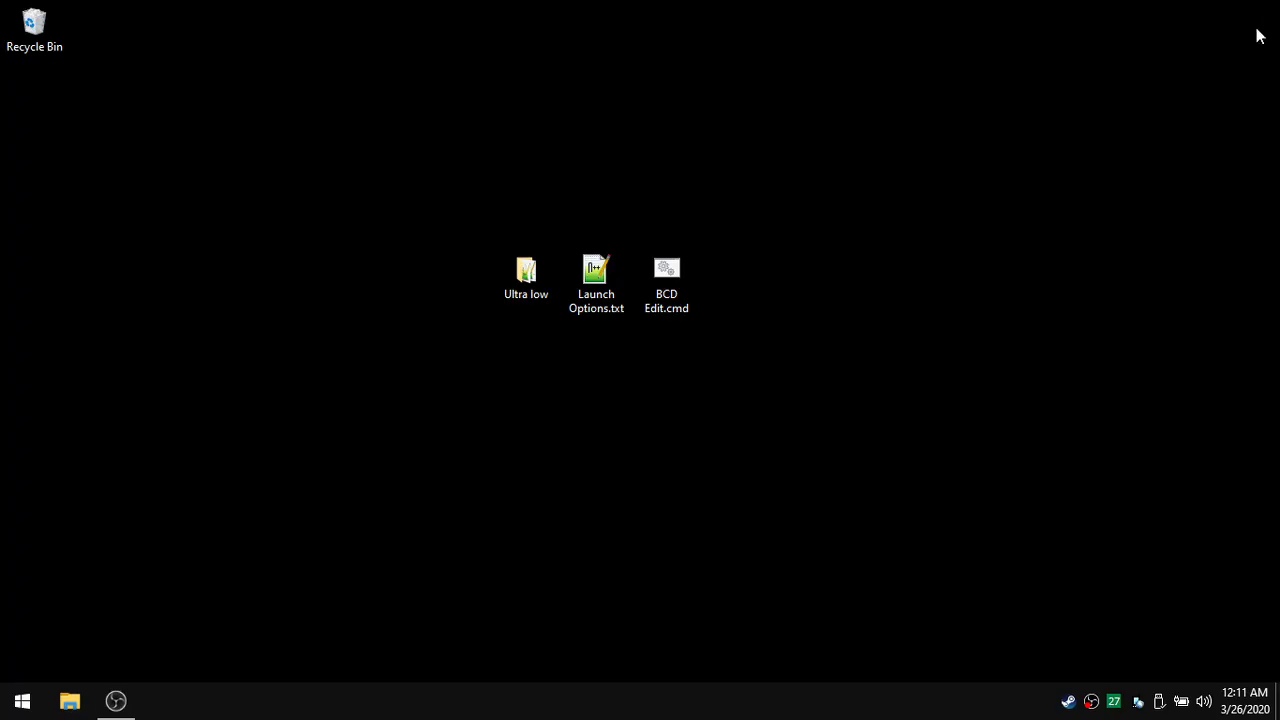
pyautogui.rightClick(815, 172)
pyautogui.click(871, 227)
pyautogui.rightClick(788, 181)
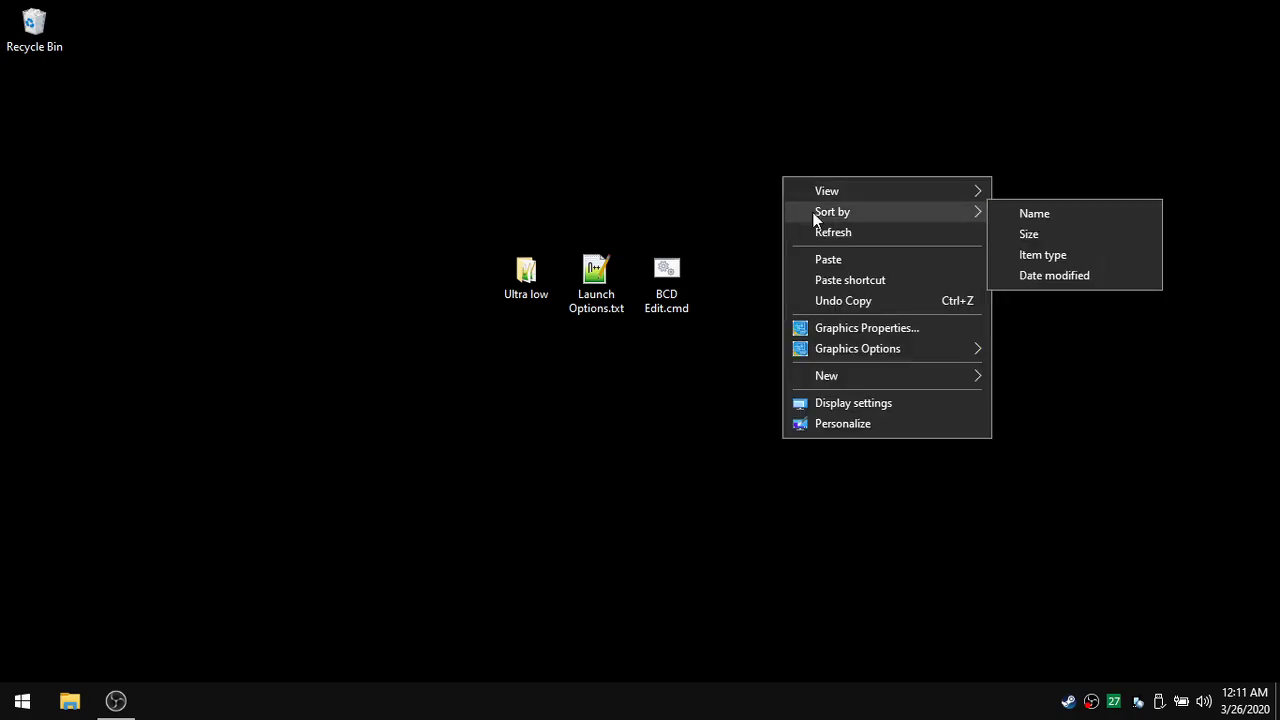
pyautogui.click(831, 230)
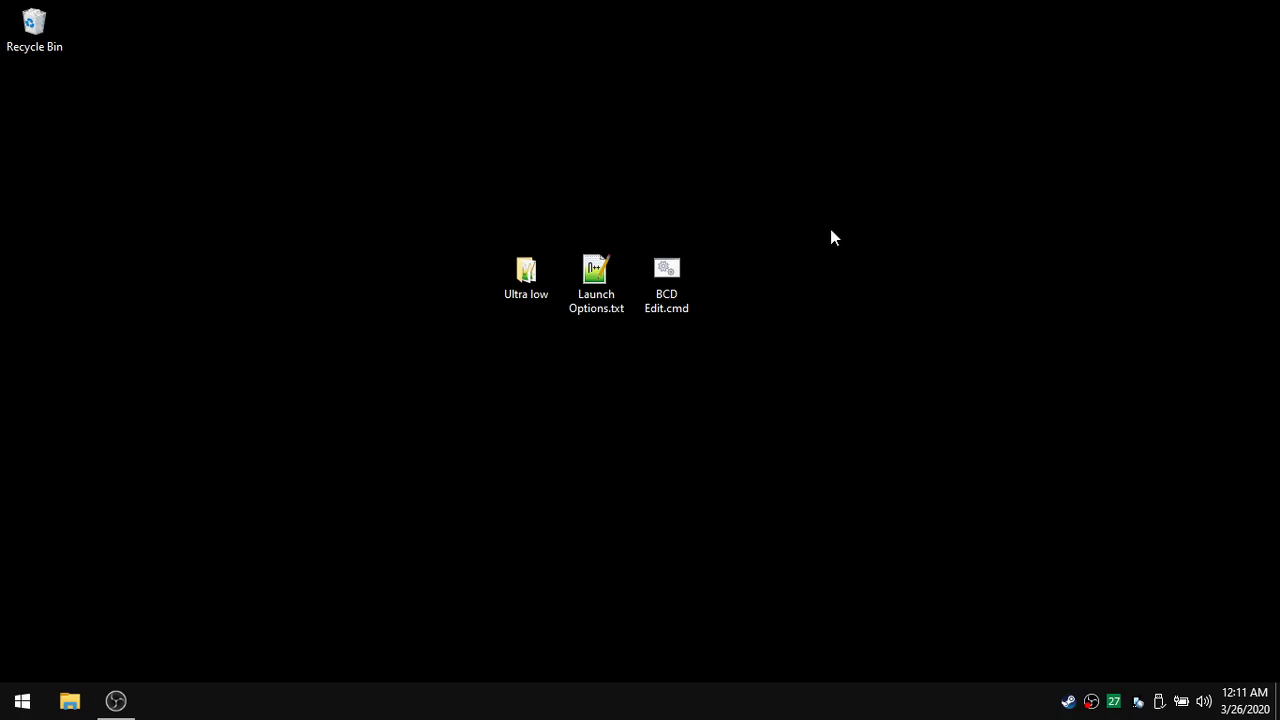